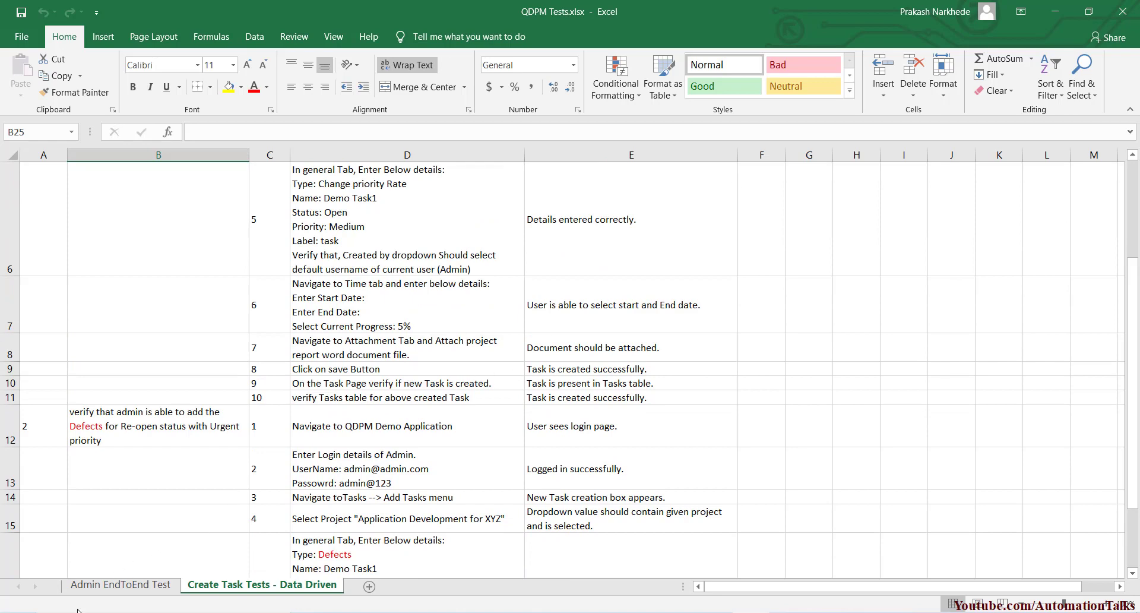
# Return to the Admin EndToEnd Test sheet, then minimize both Excel and OneNote
pyautogui.click(112, 585)
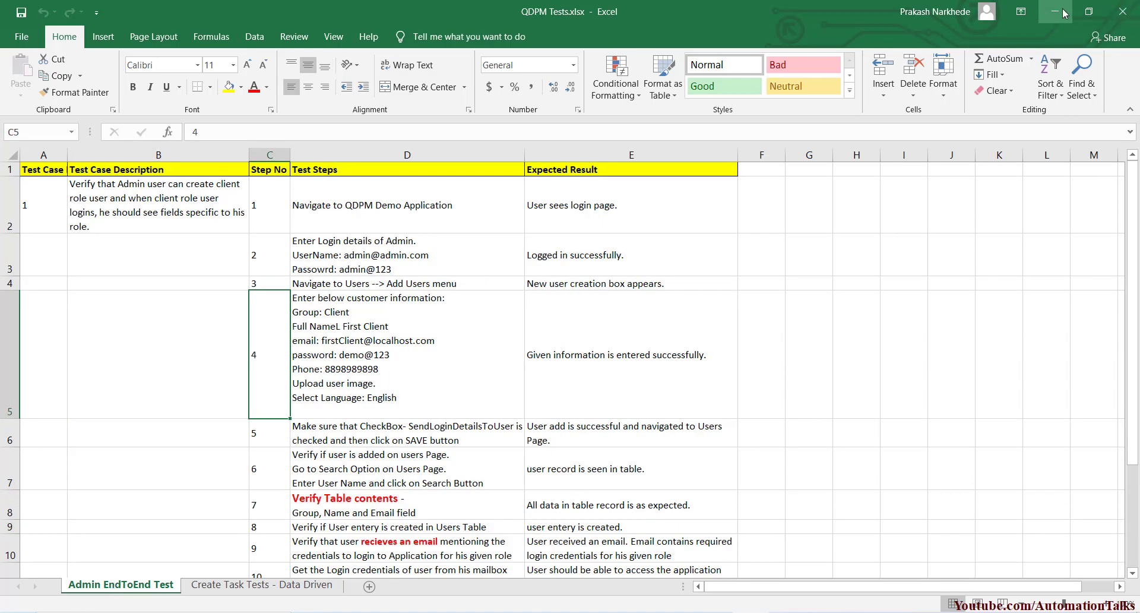
pyautogui.click(1055, 12)
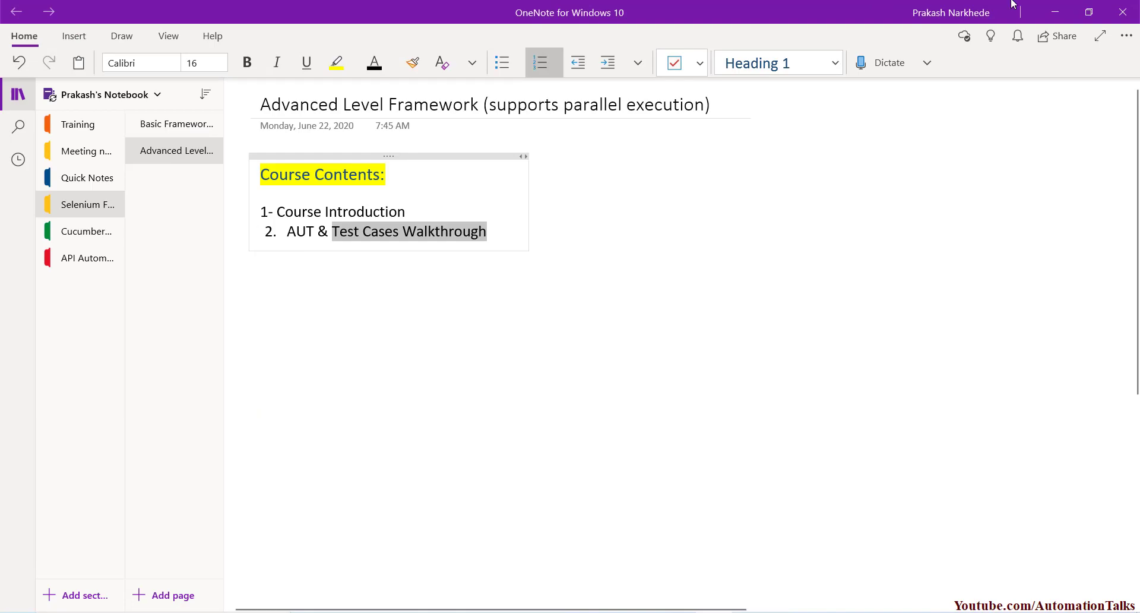
pyautogui.click(1055, 12)
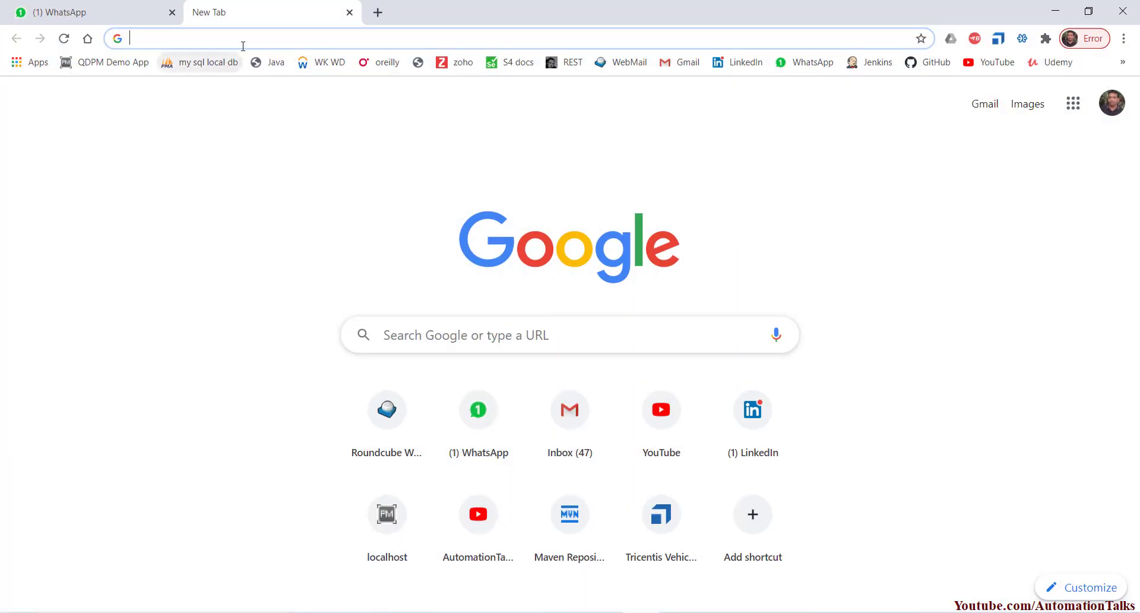
# Load the QDPM Demo App bookmark, then open qdpm.net and its demo page in a new tab
pyautogui.click(139, 69)
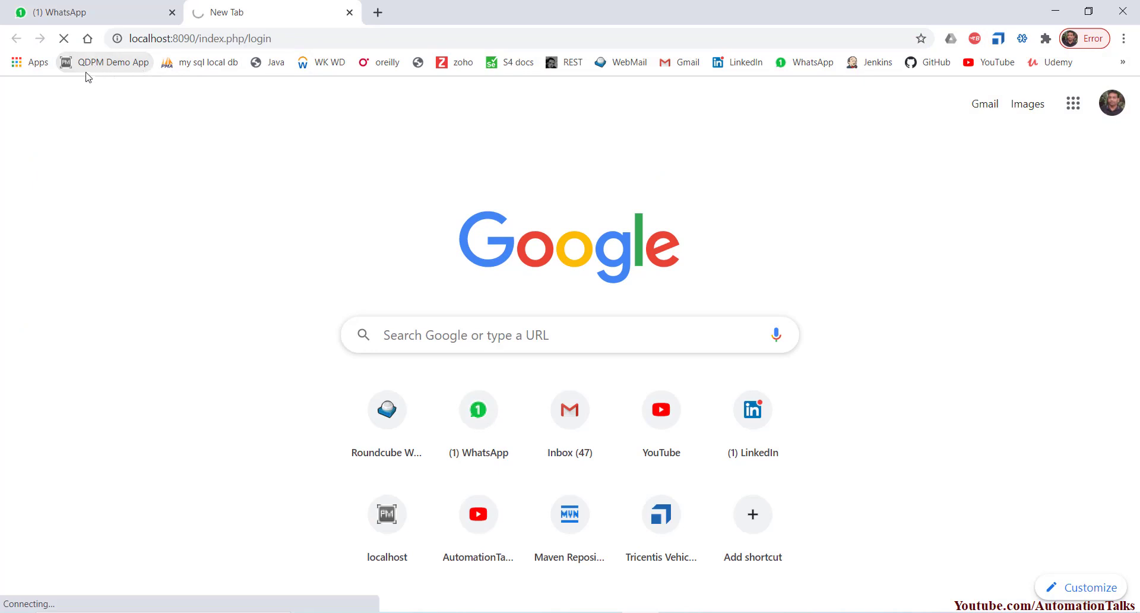
pyautogui.click(379, 13)
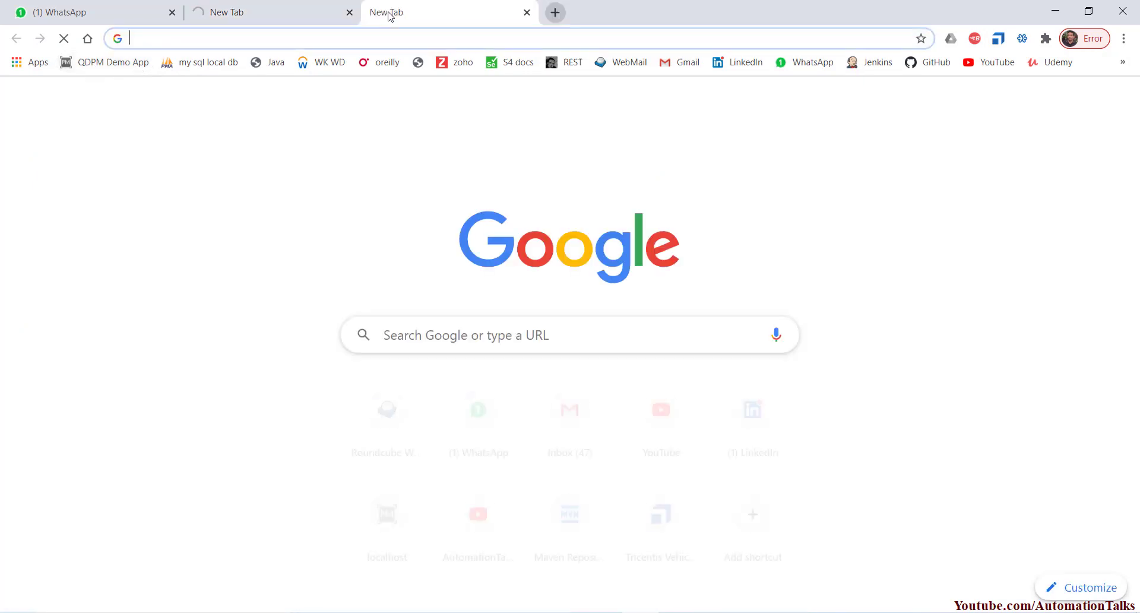
pyautogui.write('qd')
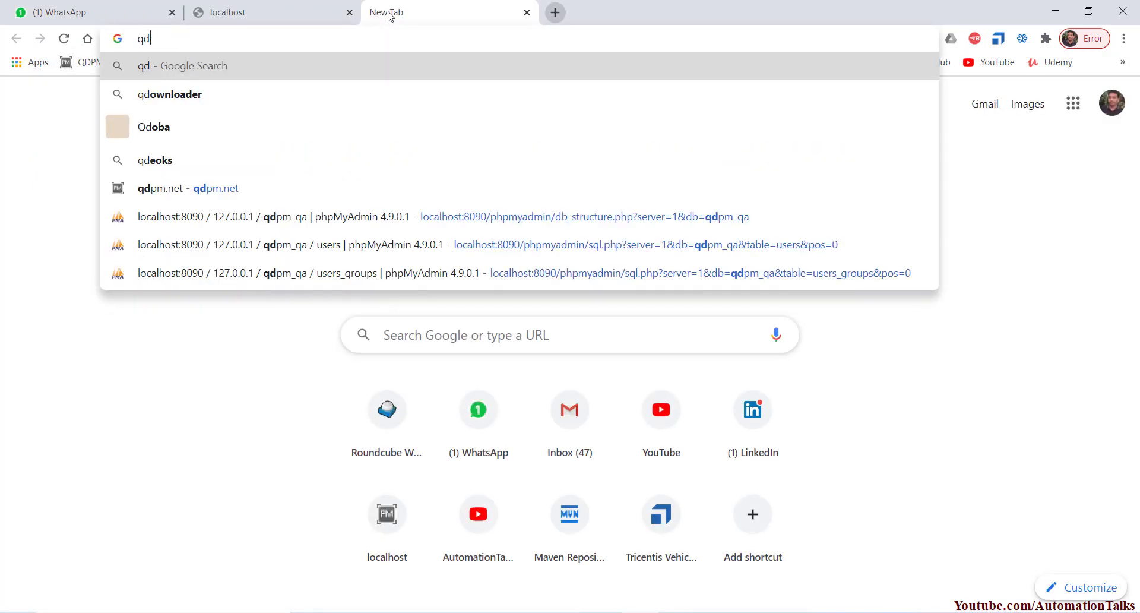
pyautogui.write('pm')
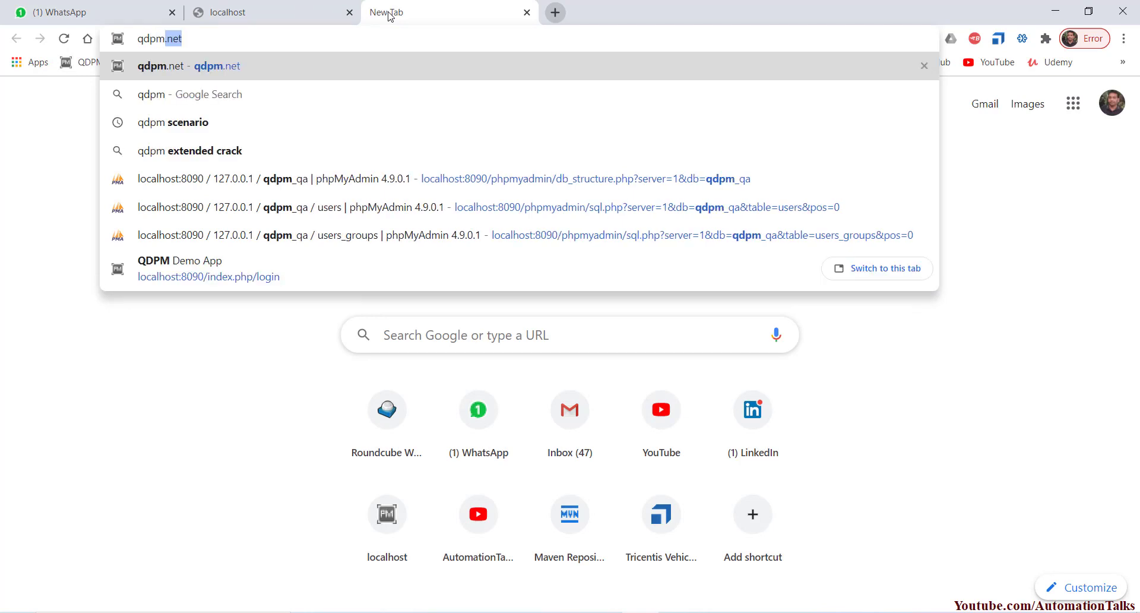
pyautogui.press('Return')
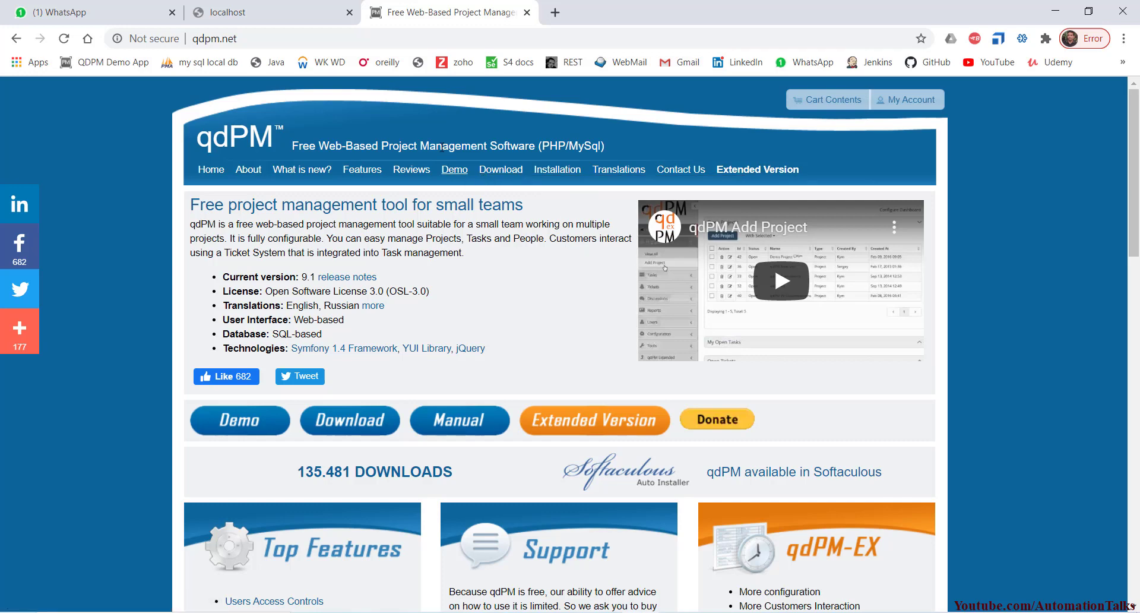
pyautogui.click(460, 171)
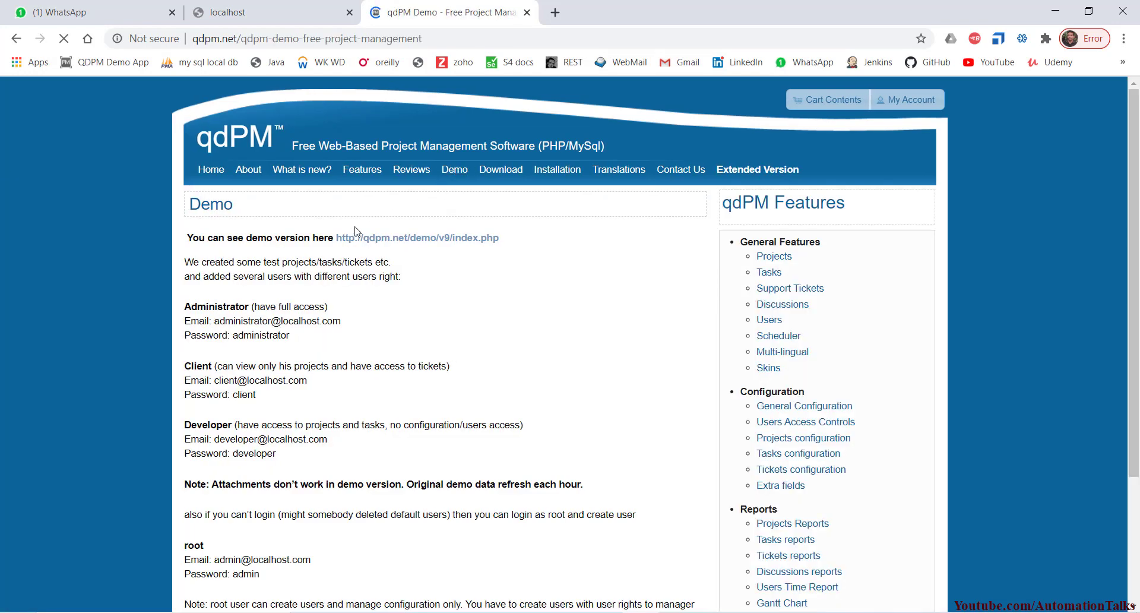
# Highlight the demo version link and Administrator login details, then go to the Download qdPM page
pyautogui.moveTo(499, 239); pyautogui.dragTo(339, 242)
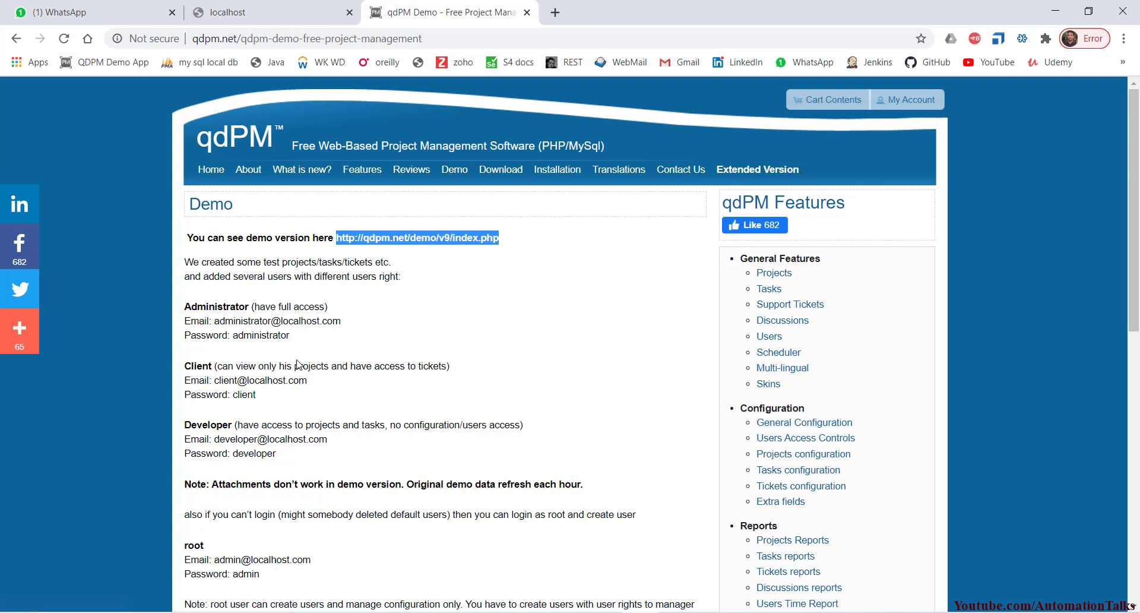
pyautogui.moveTo(290, 336); pyautogui.dragTo(187, 310)
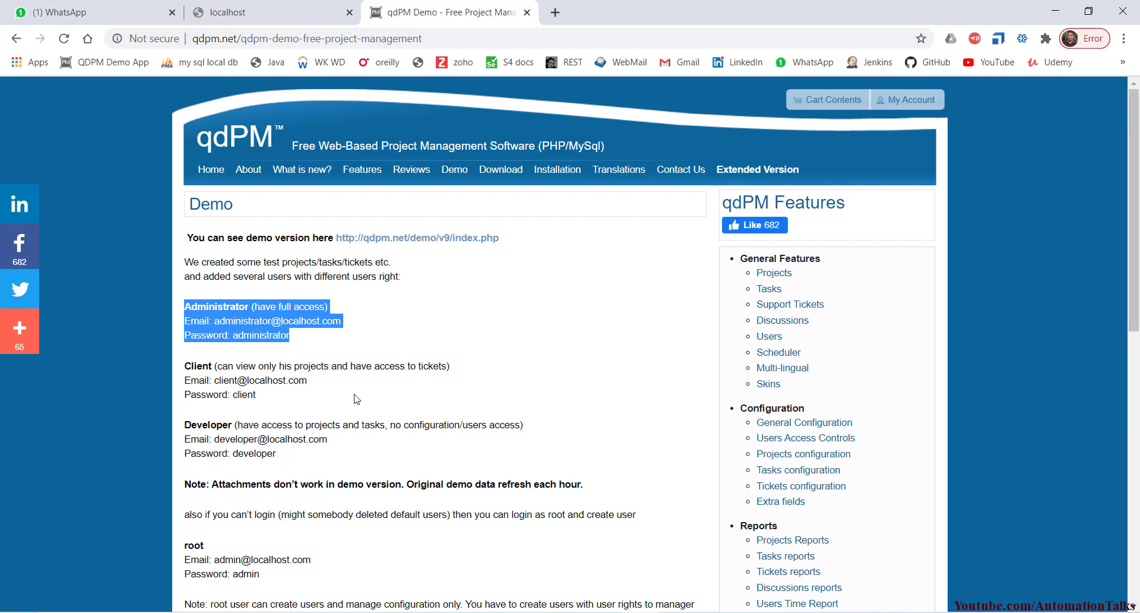
pyautogui.click(494, 177)
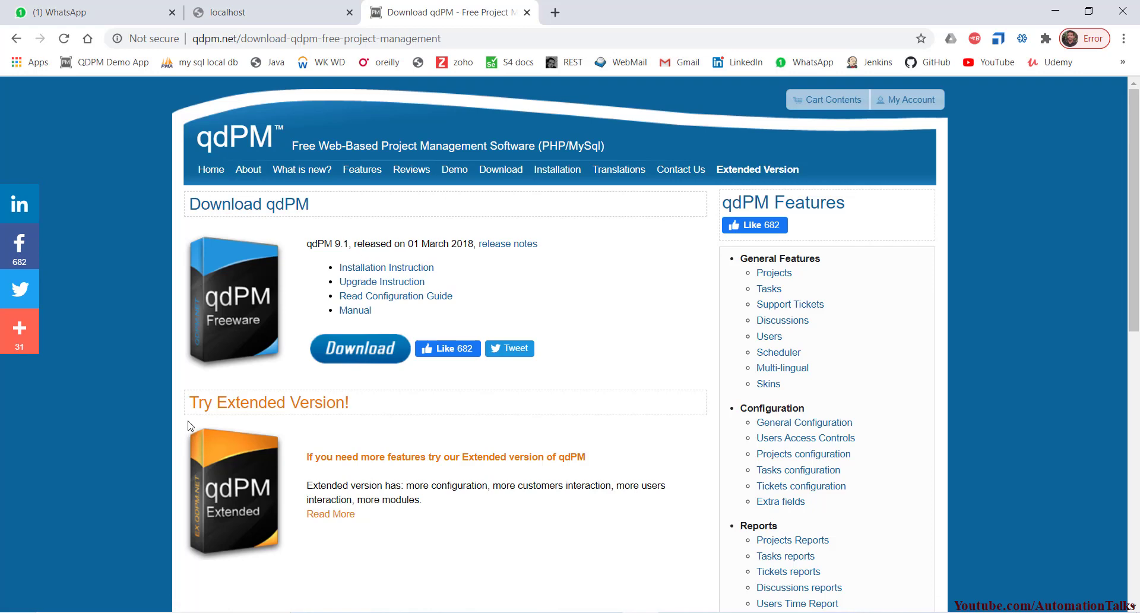
# Open qdPM's Installation Instruction page, highlight the XAMPP recommendation, and start a blank tab
pyautogui.moveTo(217, 403); pyautogui.dragTo(324, 401)
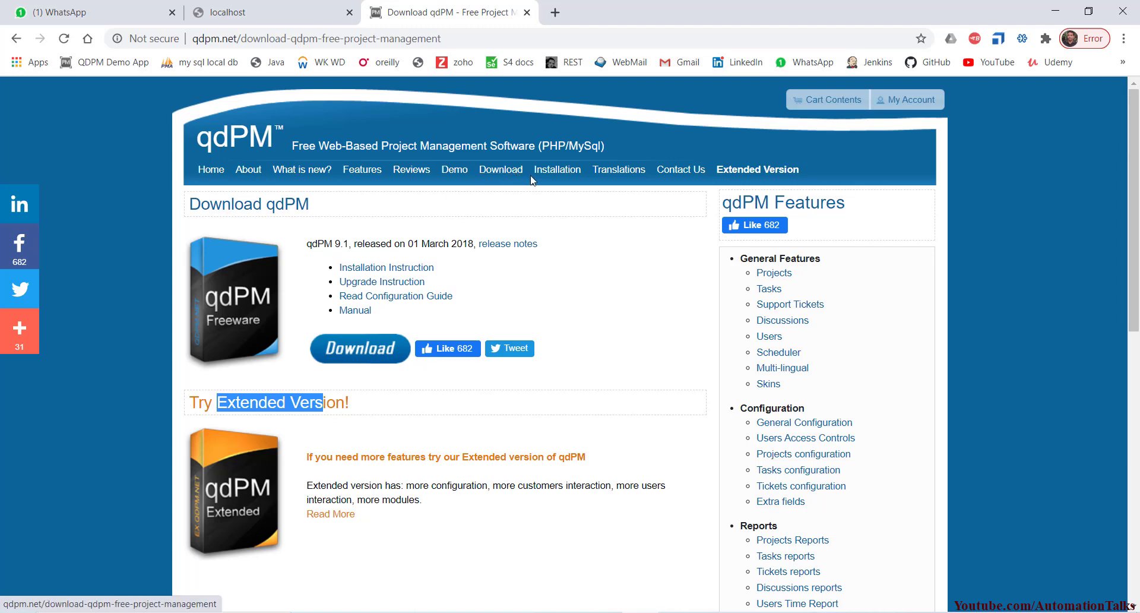
pyautogui.click(558, 172)
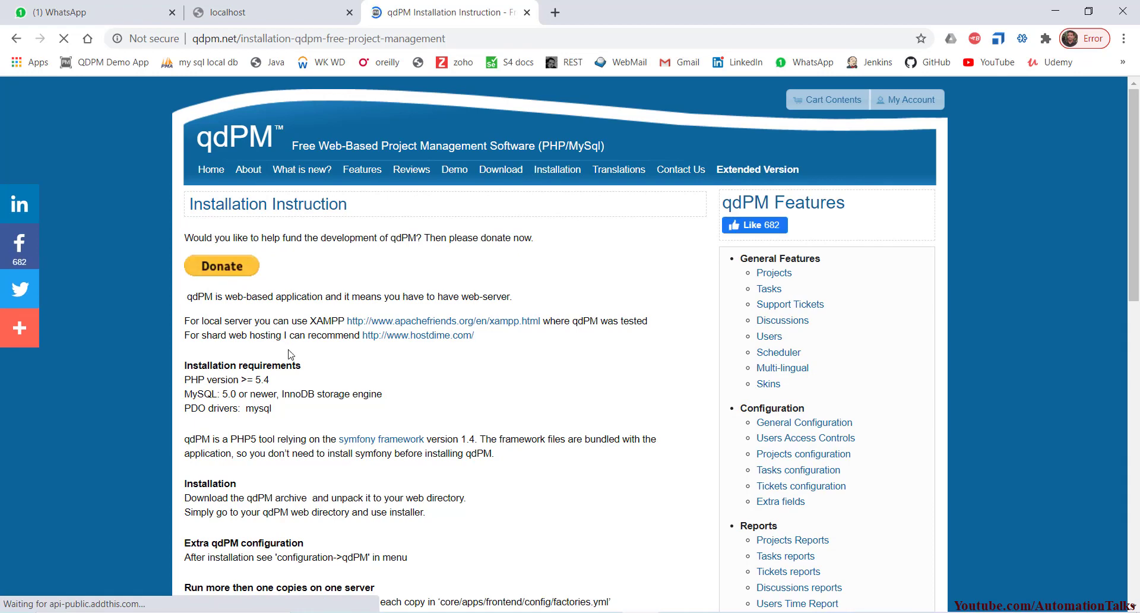
pyautogui.moveTo(191, 323); pyautogui.dragTo(272, 322)
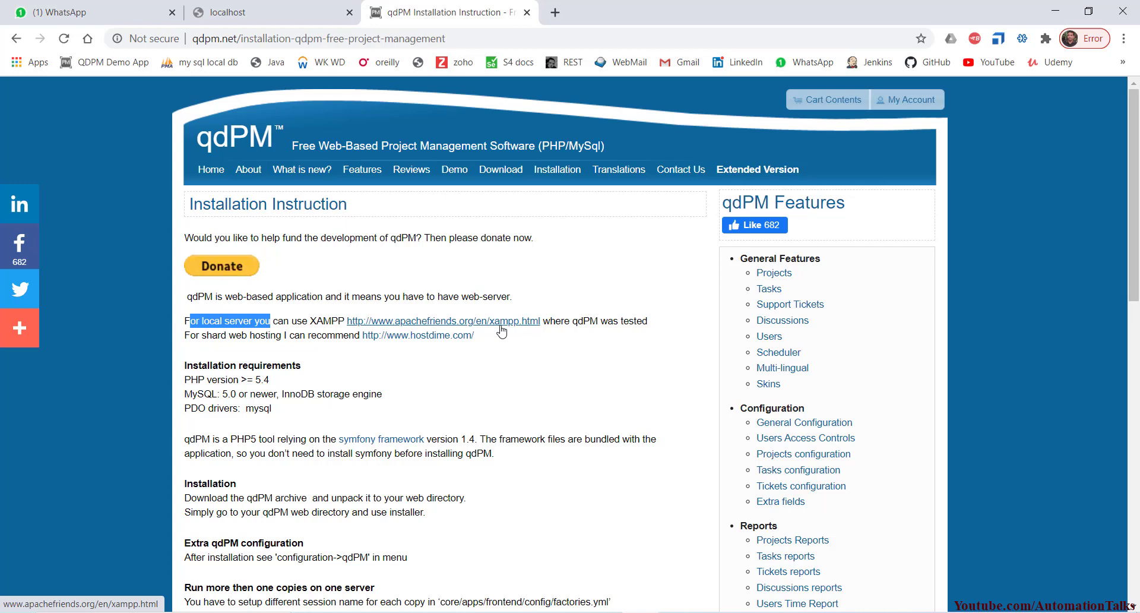
pyautogui.click(554, 12)
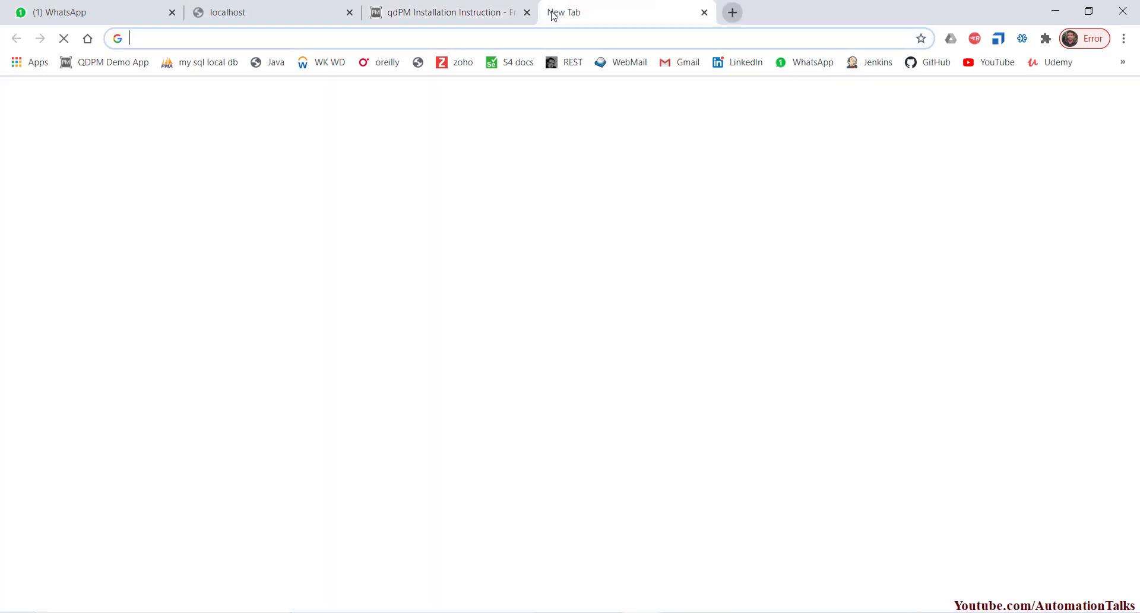
# Search Google for xampp
pyautogui.write('xx')
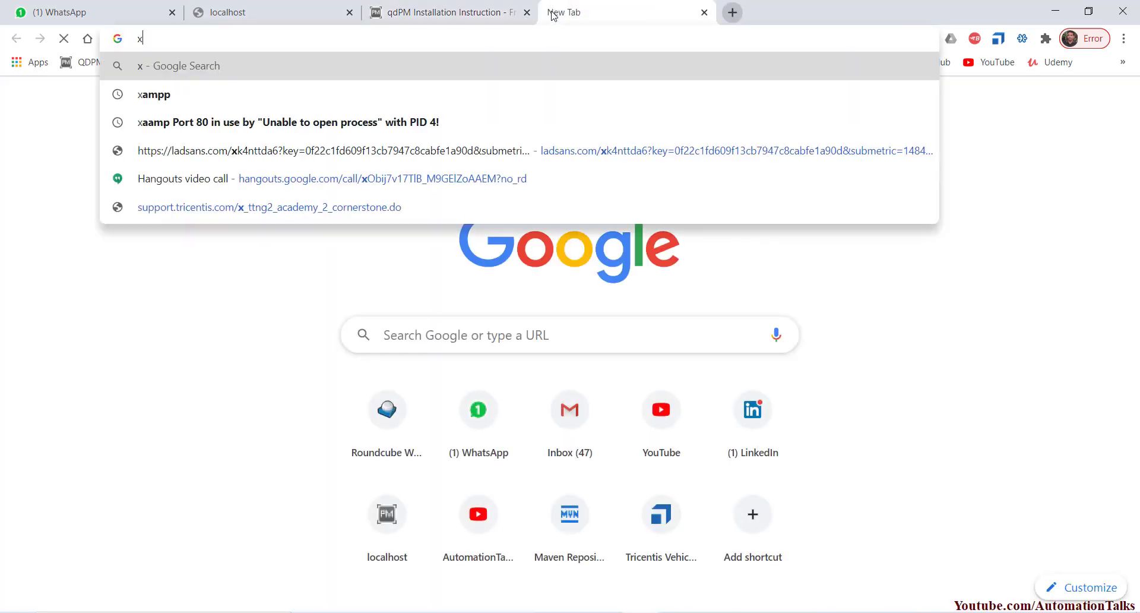
pyautogui.press('BackSpace')
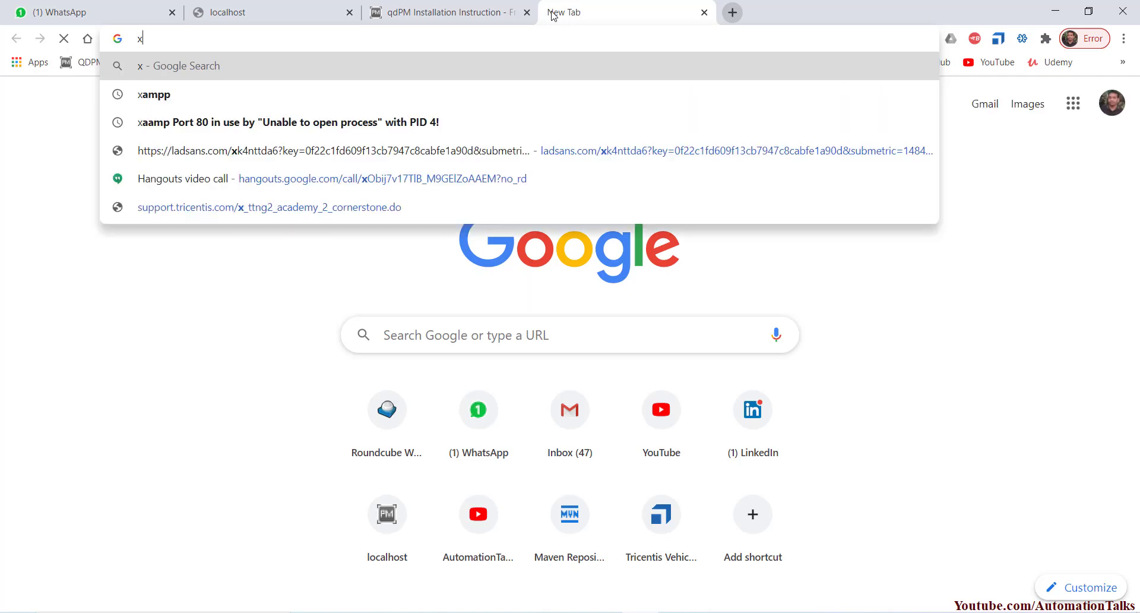
pyautogui.press('Down')
pyautogui.press('Return')
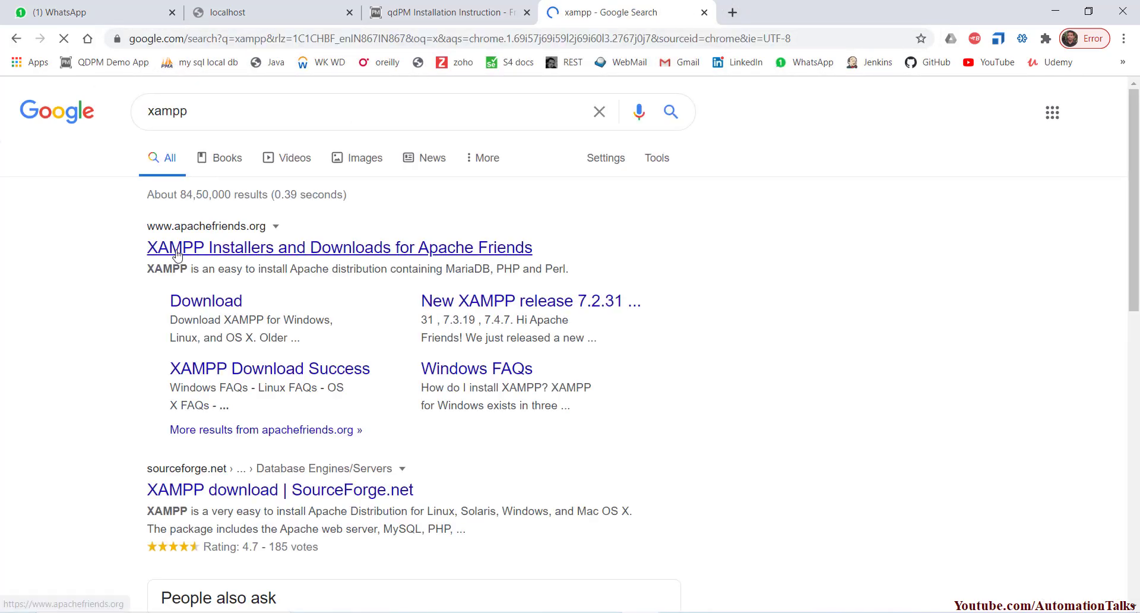
# Find and launch the XAMPP Control Panel from Windows Start search
pyautogui.press('super')
pyautogui.write('x')
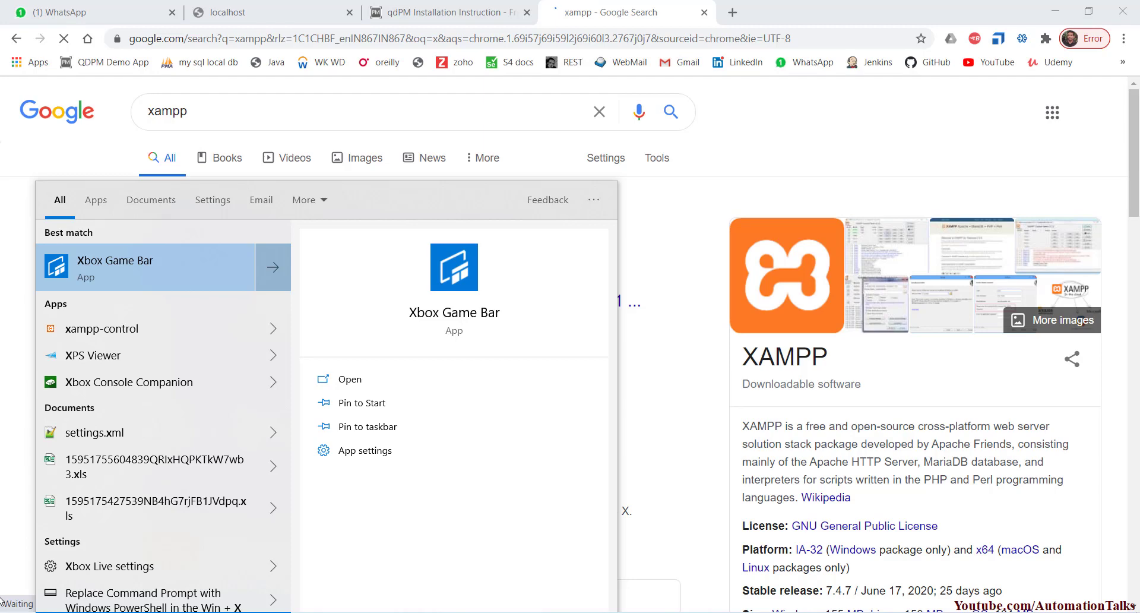
pyautogui.click(123, 330)
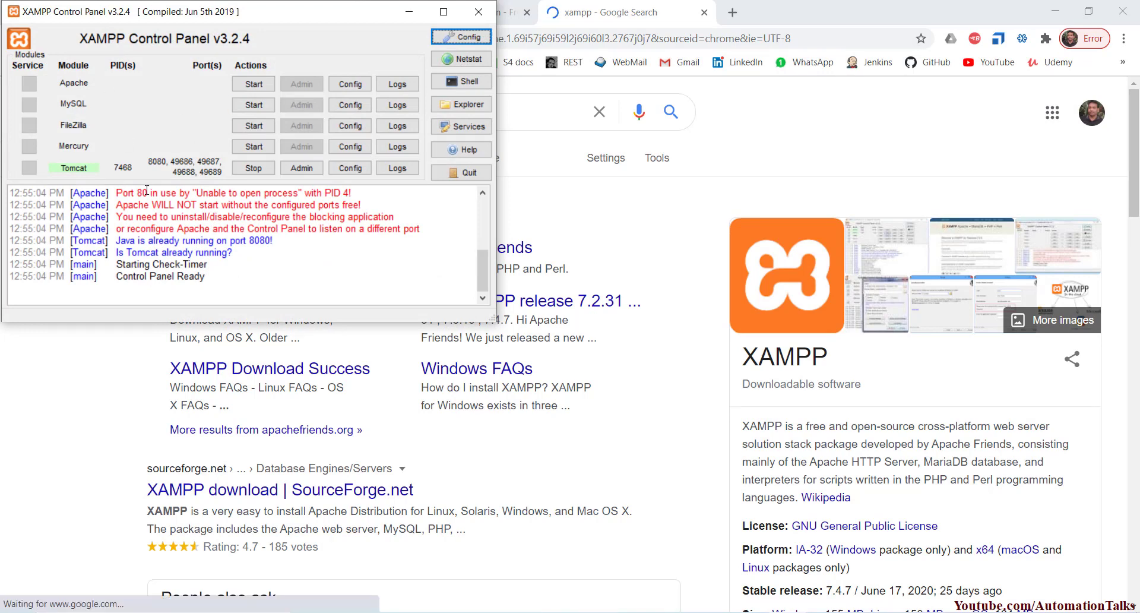
# Note Apache's blocked port 80 in the log and open httpd.conf from Apache's Config list
pyautogui.moveTo(147, 192); pyautogui.dragTo(139, 188)
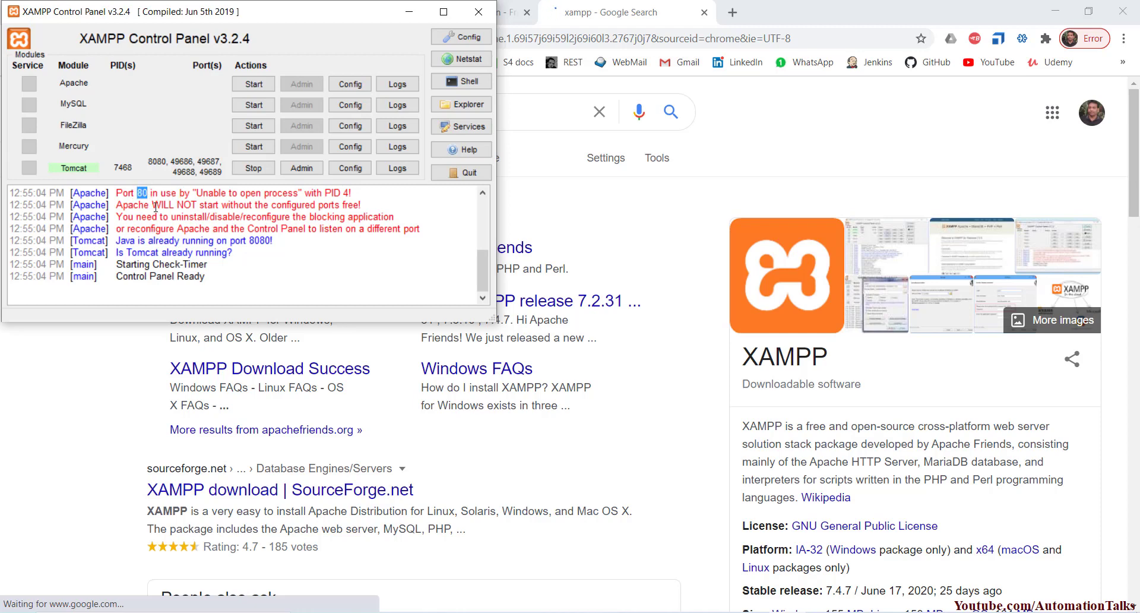
pyautogui.click(364, 89)
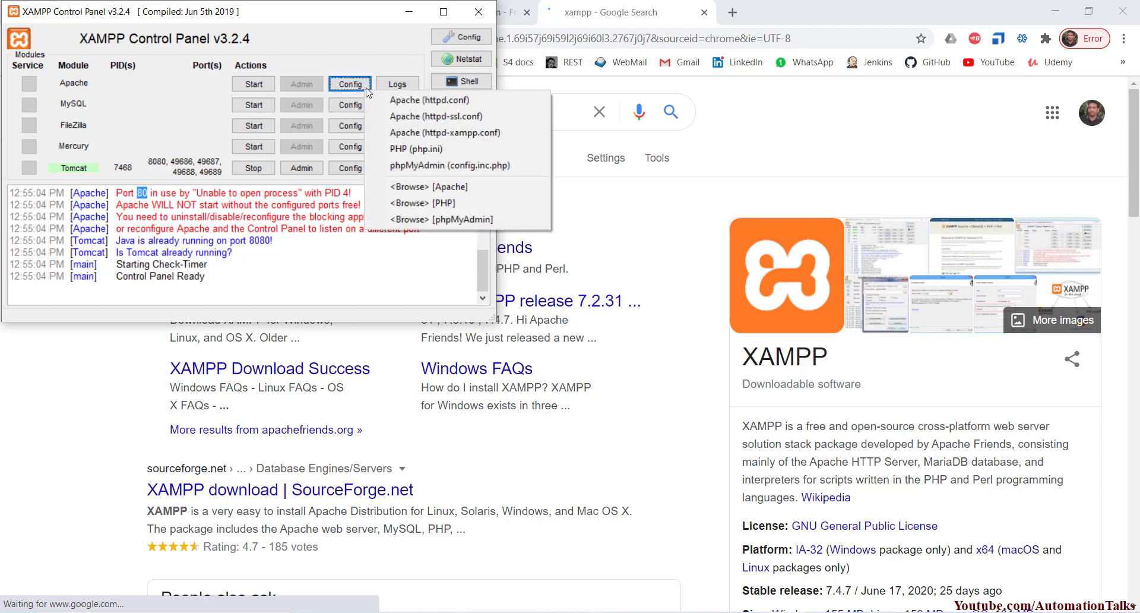
pyautogui.click(444, 102)
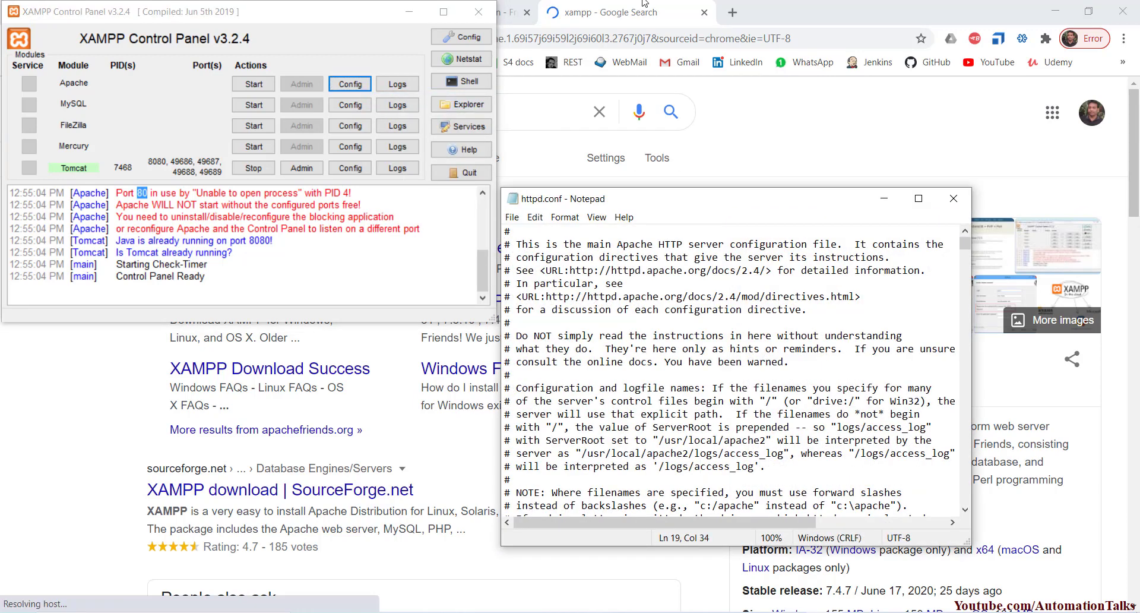
# Check httpd.conf reads Listen 8090 and ServerName localhost:8090, then close Notepad
pyautogui.moveTo(963, 254); pyautogui.dragTo(963, 275)
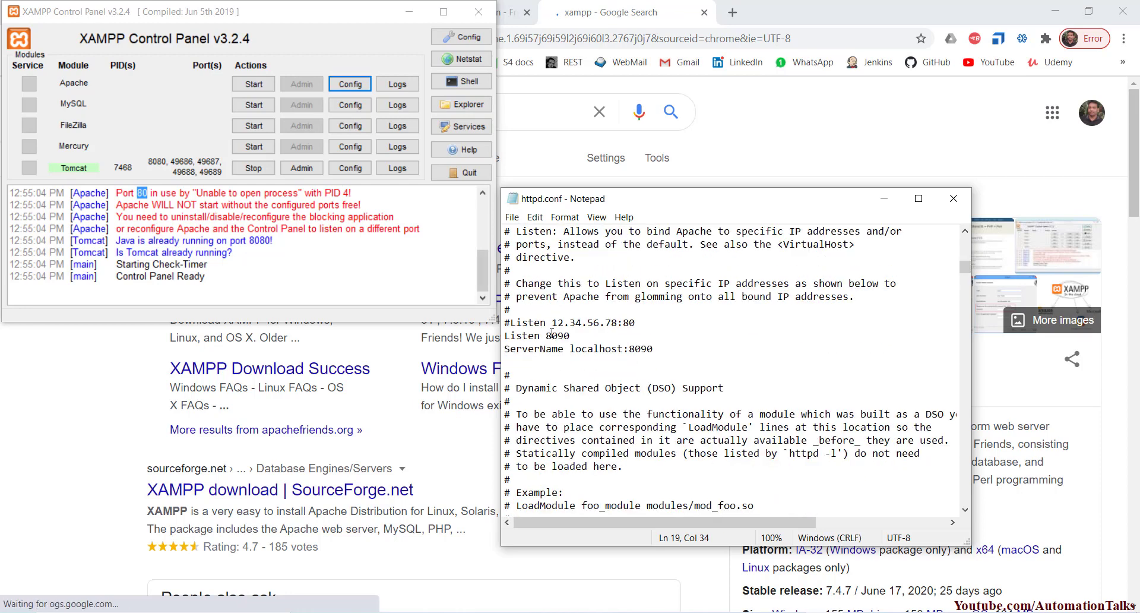
pyautogui.moveTo(547, 336); pyautogui.dragTo(571, 335)
pyautogui.click(554, 336)
pyautogui.moveTo(573, 335); pyautogui.dragTo(547, 336)
pyautogui.moveTo(655, 349); pyautogui.dragTo(631, 350)
pyautogui.click(953, 198)
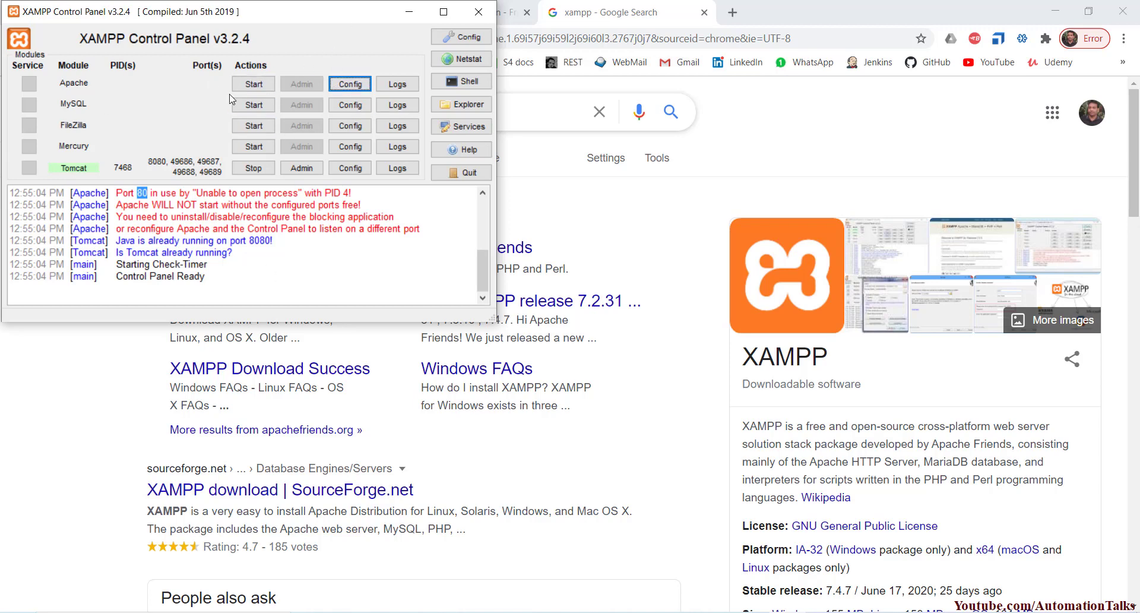
# Start Apache and MySQL, then return to the qdPM Installation Instruction tab in Chrome
pyautogui.click(246, 83)
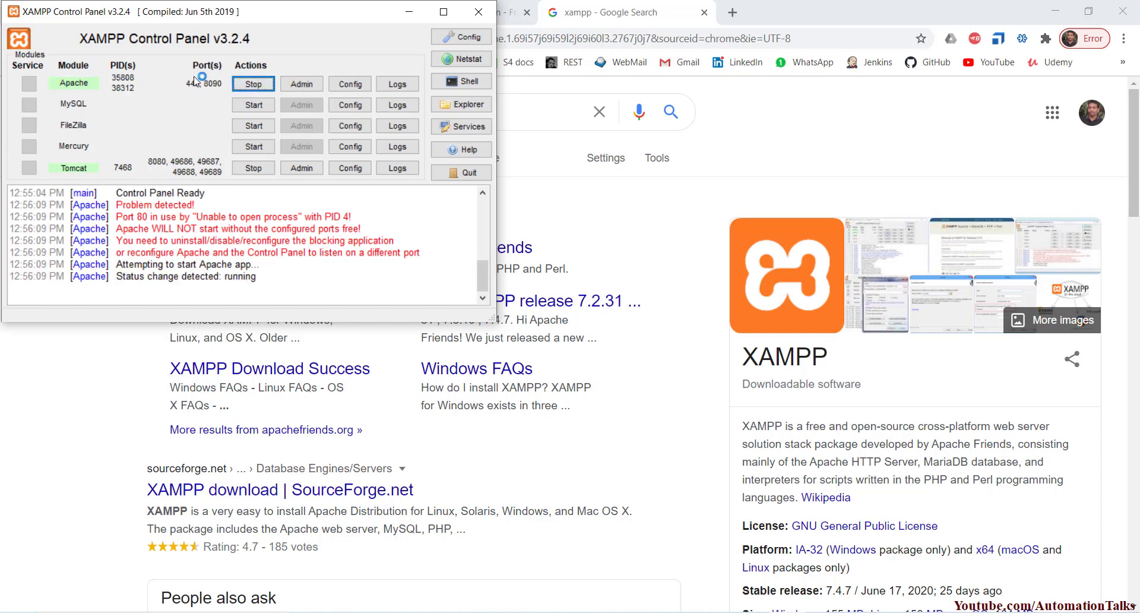
pyautogui.click(253, 106)
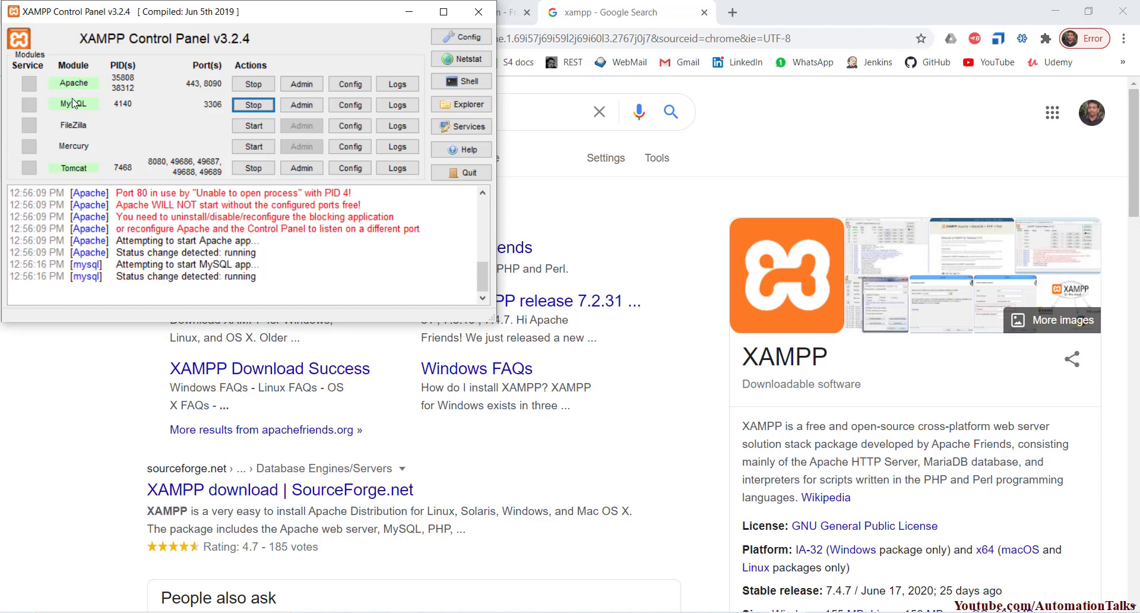
pyautogui.click(586, 9)
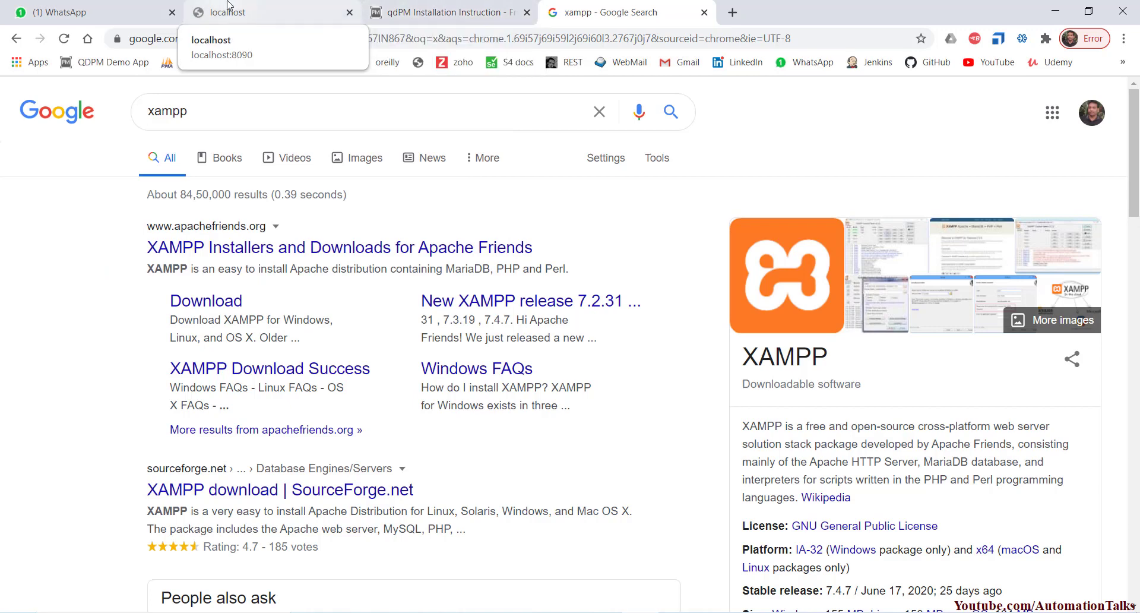
pyautogui.click(454, 6)
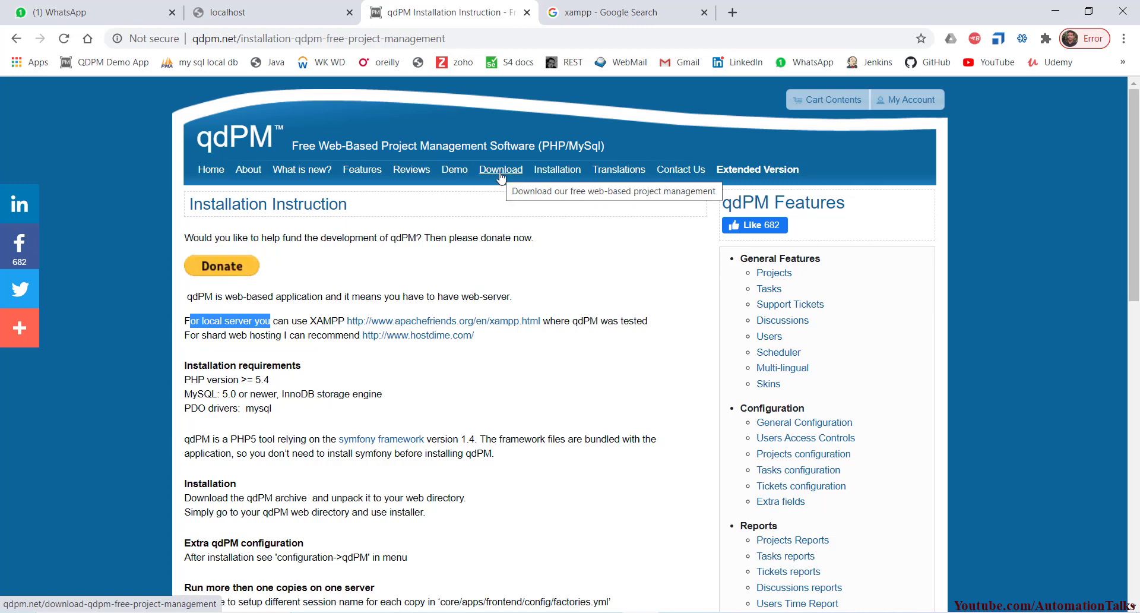
pyautogui.hotkey('alt', 'Tab')
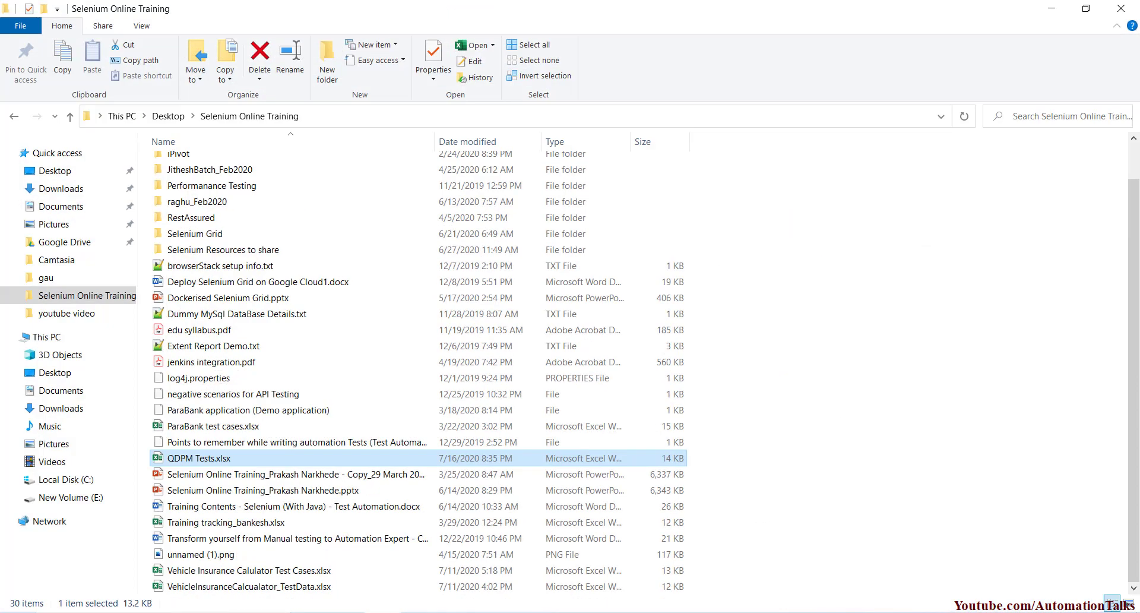
# Browse to C:\xampp\htdocs and select all 17 items there
pyautogui.click(73, 480)
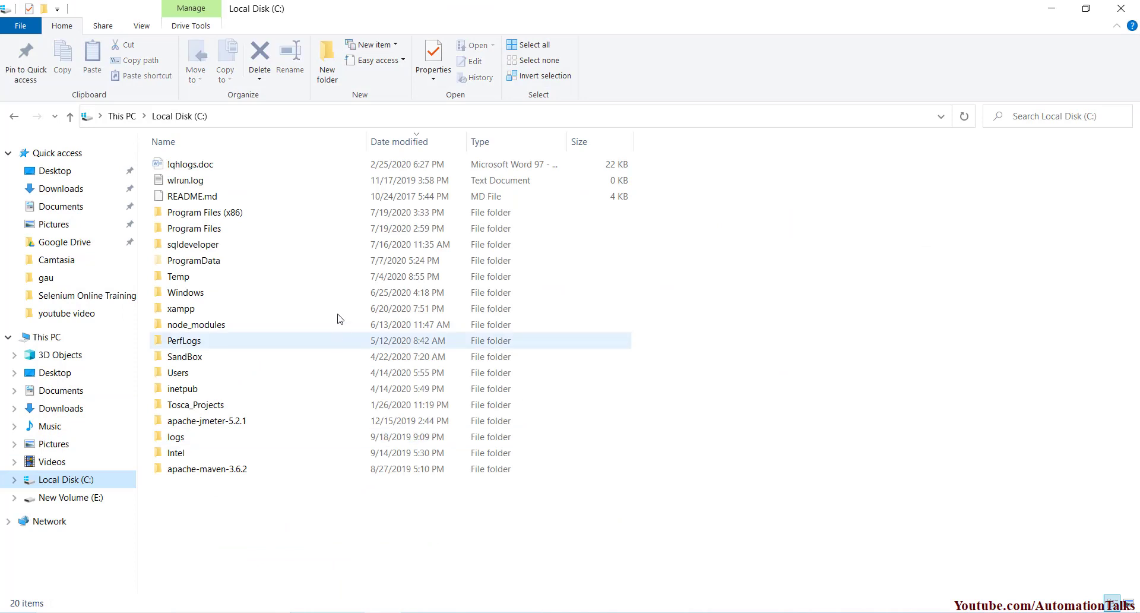
pyautogui.doubleClick(236, 309)
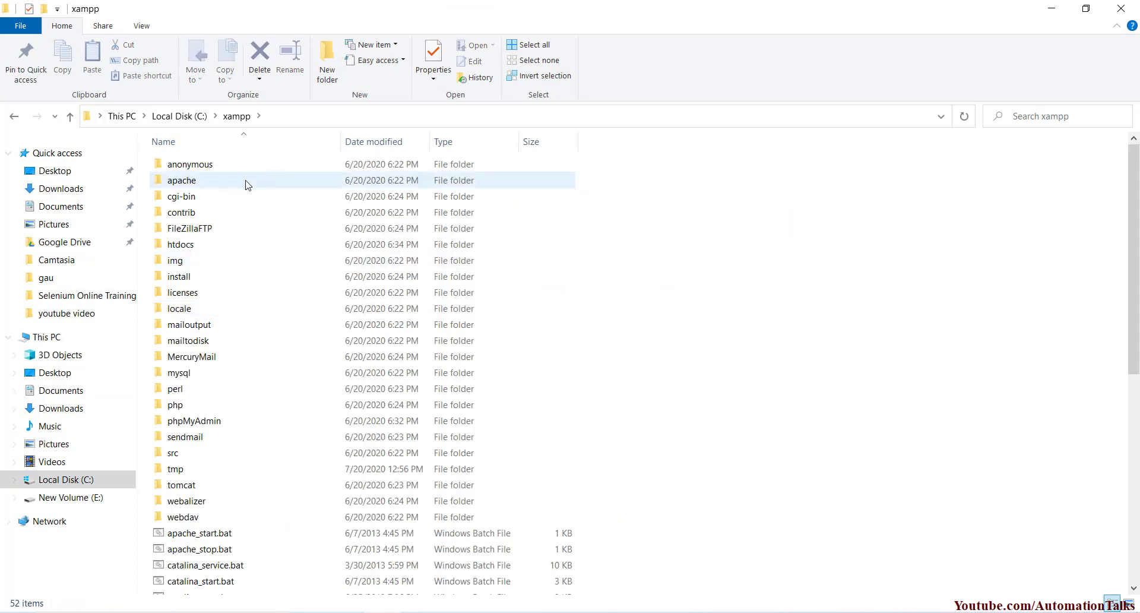
pyautogui.doubleClick(201, 242)
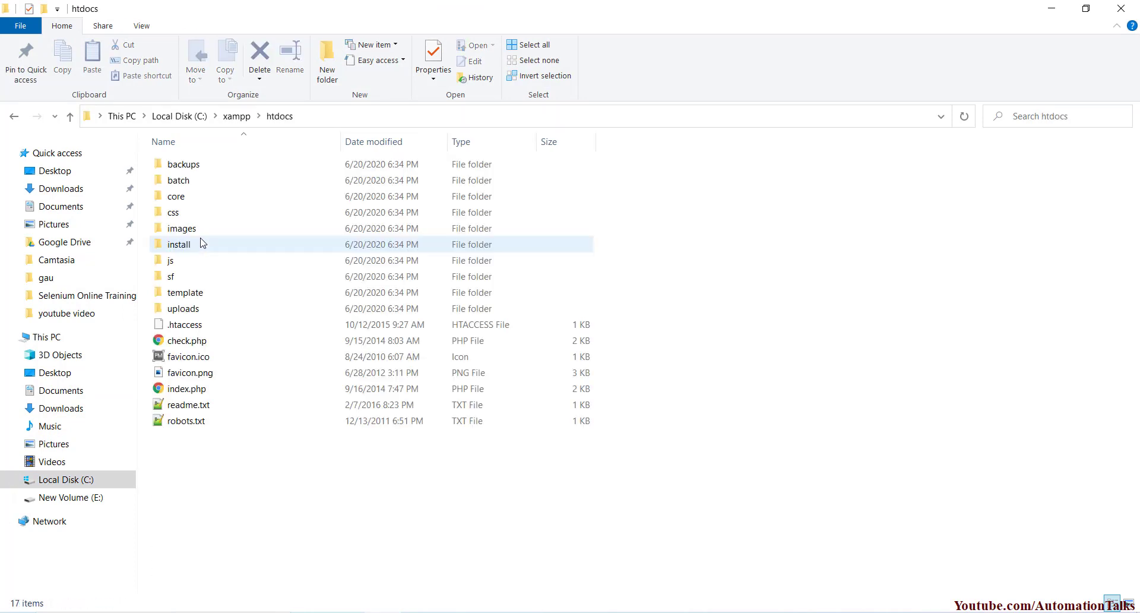
pyautogui.moveTo(258, 548); pyautogui.dragTo(210, 150)
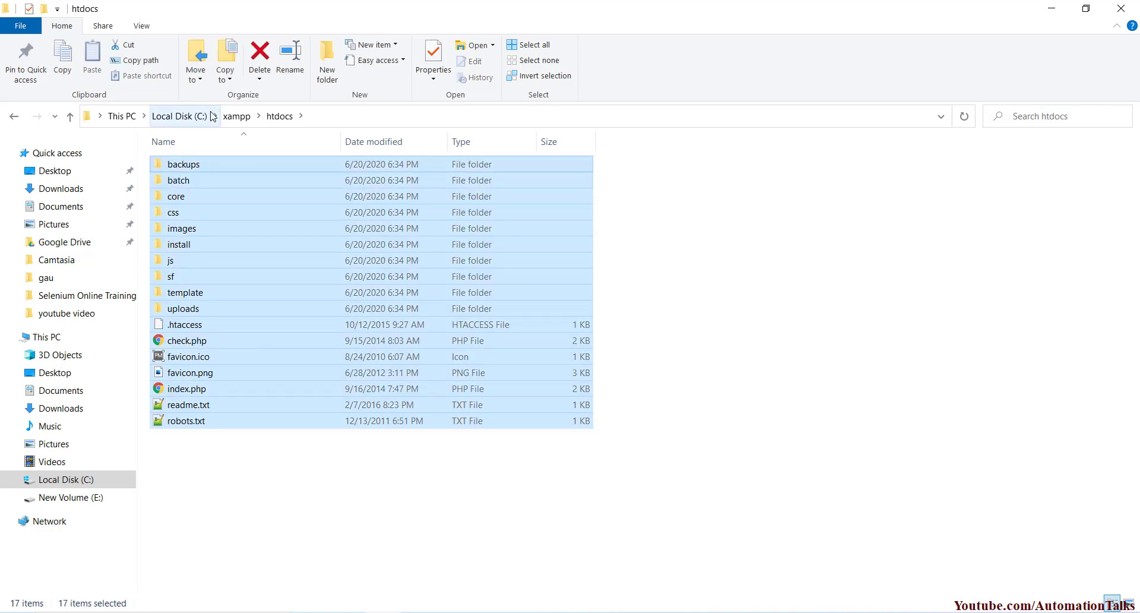
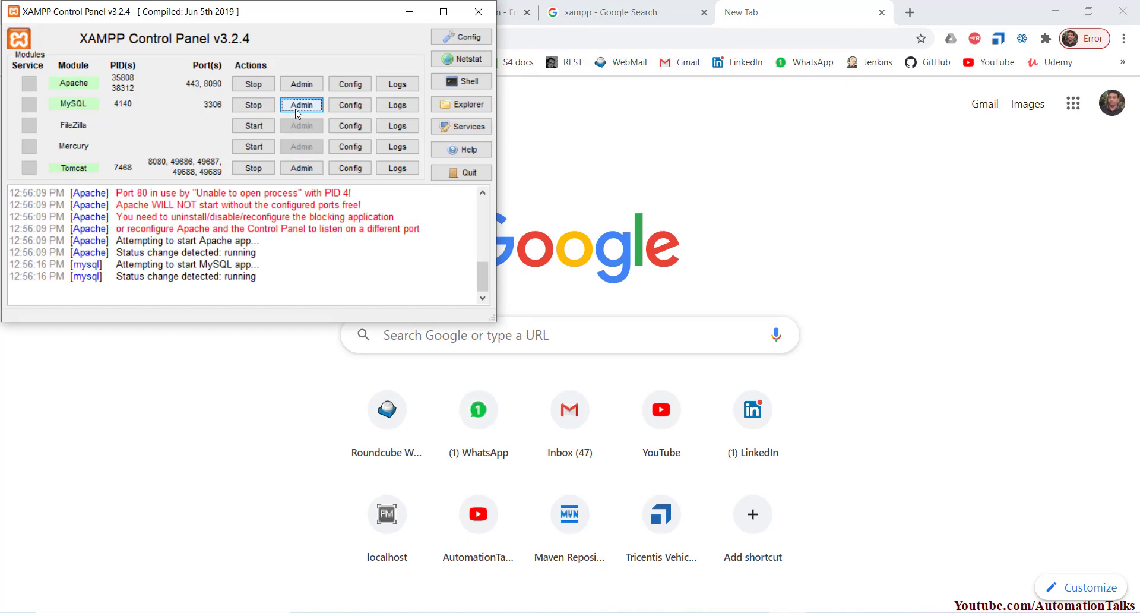
# Launch phpMyAdmin in Chrome from the MySQL row's Admin button in XAMPP Control Panel
pyautogui.click(170, 47)
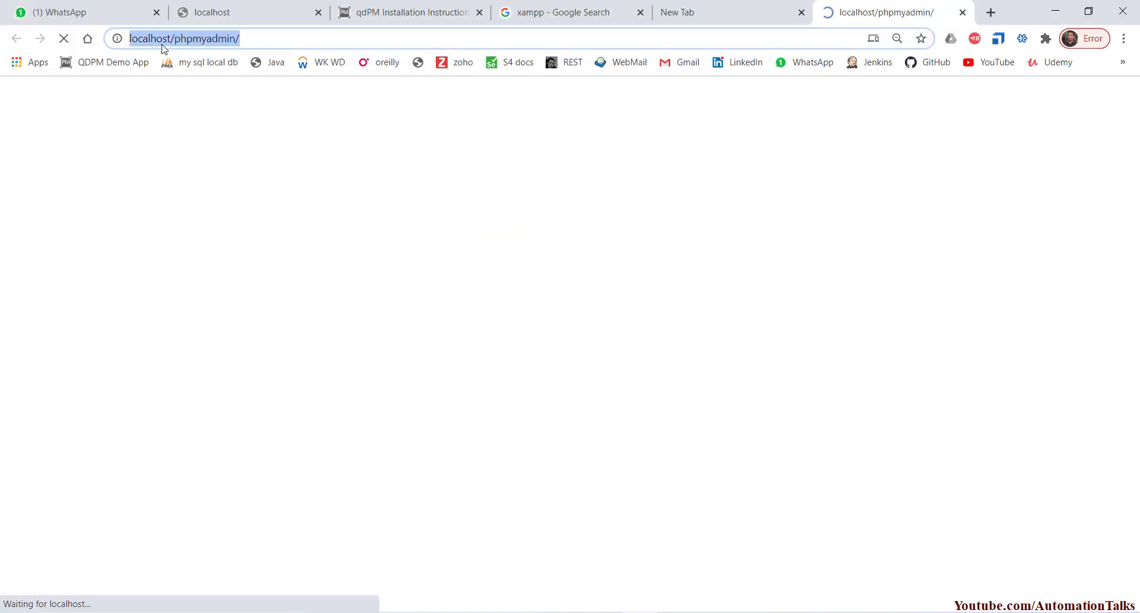
# Correct the address to localhost:8090/phpmyadmin/ so the phpMyAdmin home page loads
pyautogui.click(172, 39)
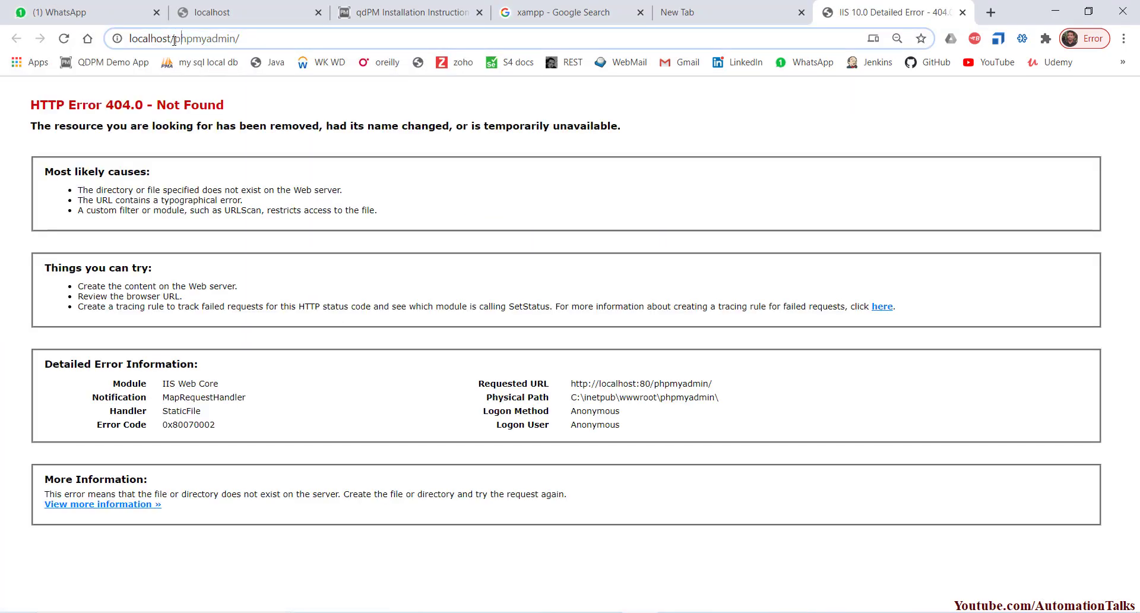
pyautogui.write(':8090')
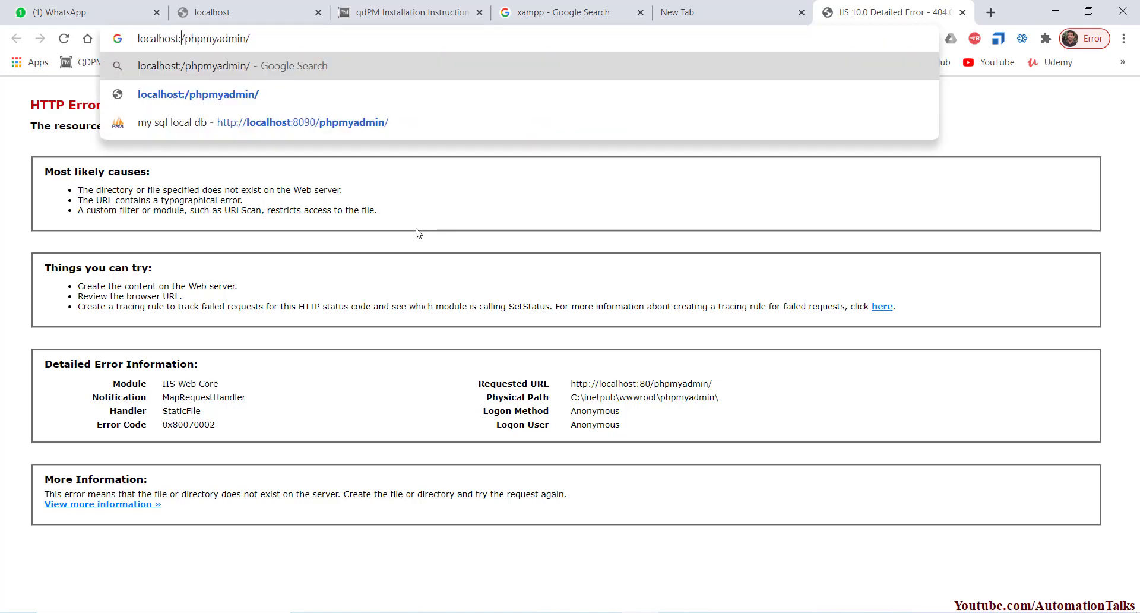
pyautogui.press('Return')
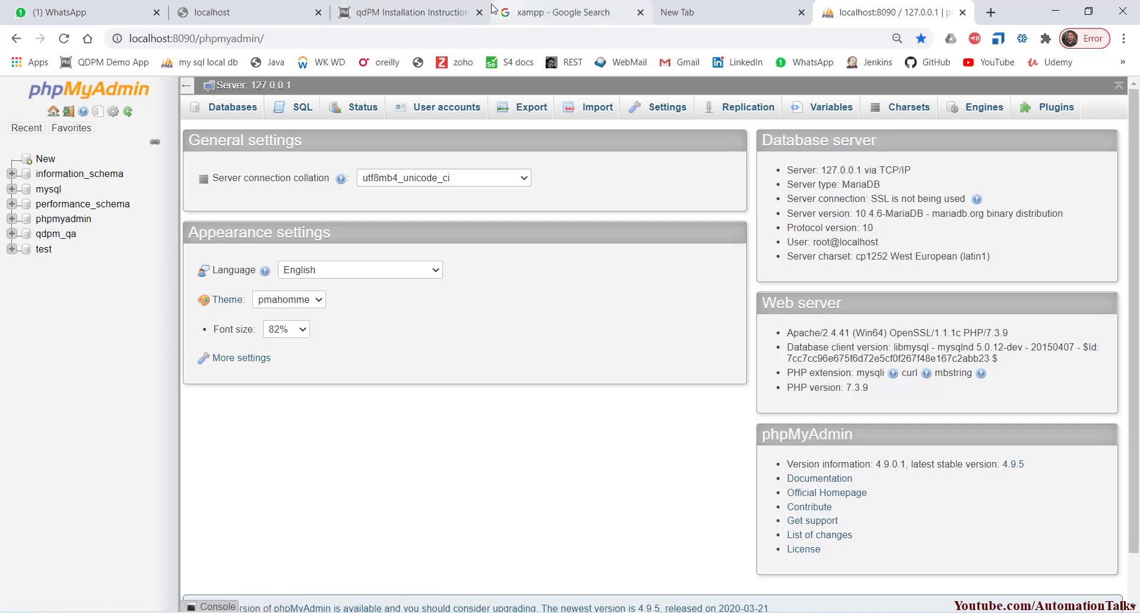
# Look over the qdPM login, phpMyAdmin and qdPM installation-instructions tabs
pyautogui.click(235, 6)
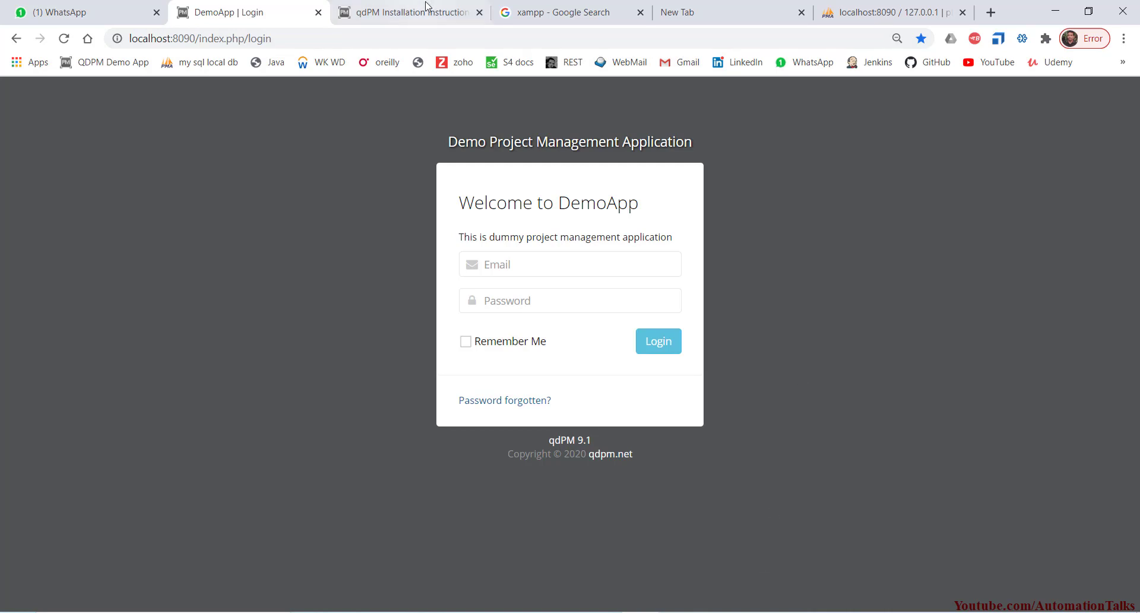
pyautogui.click(888, 12)
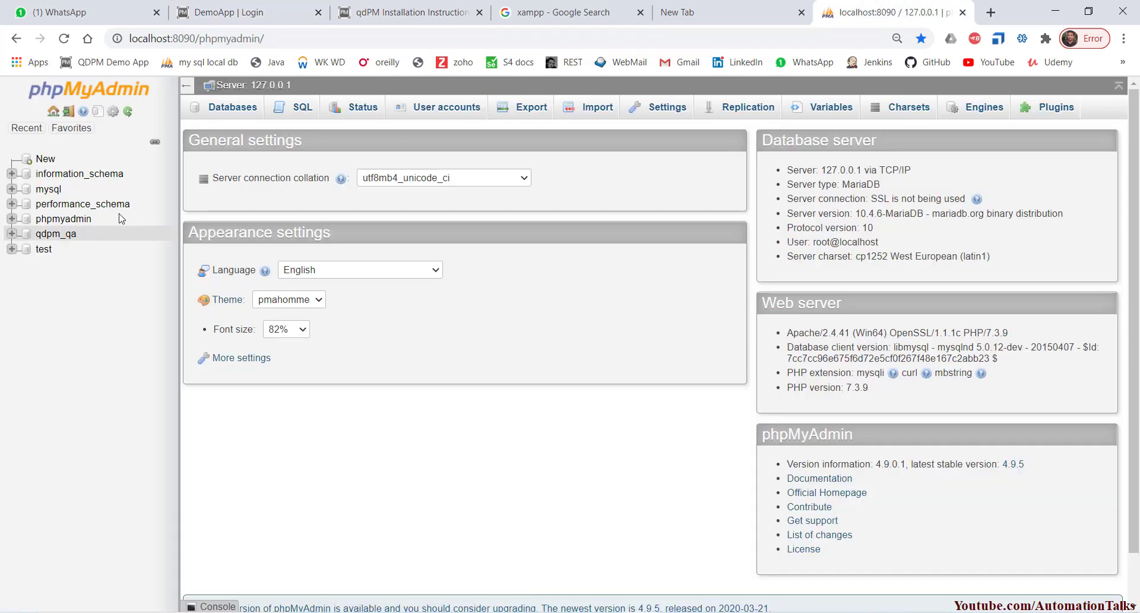
pyautogui.click(414, 7)
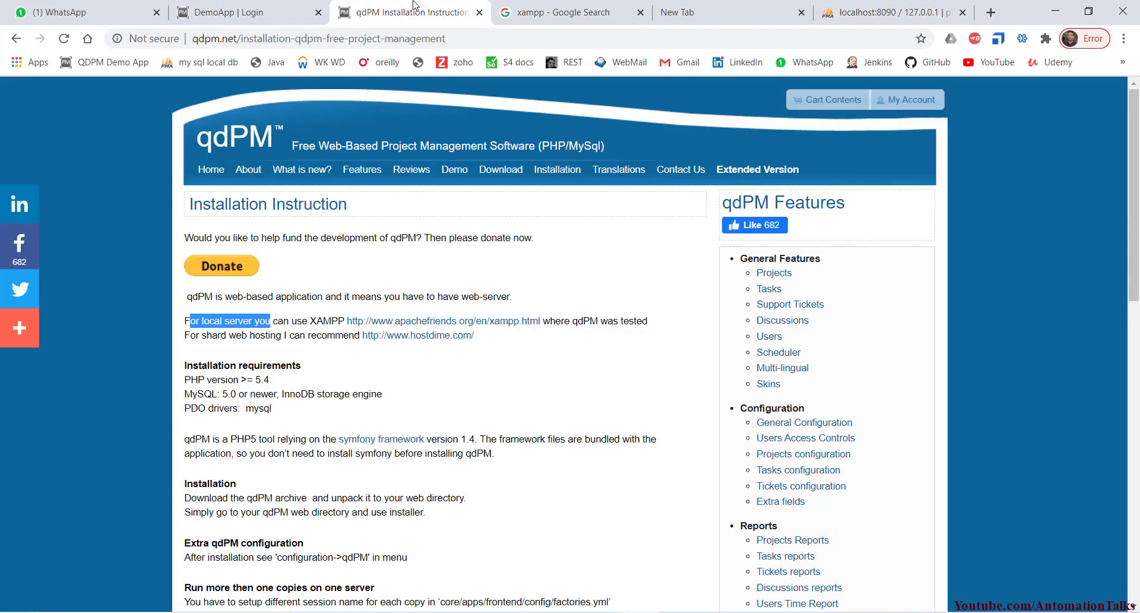
# Close the installation-instructions, xampp search, blank new tab and phpMyAdmin tabs
pyautogui.click(481, 12)
pyautogui.click(481, 12)
pyautogui.click(481, 12)
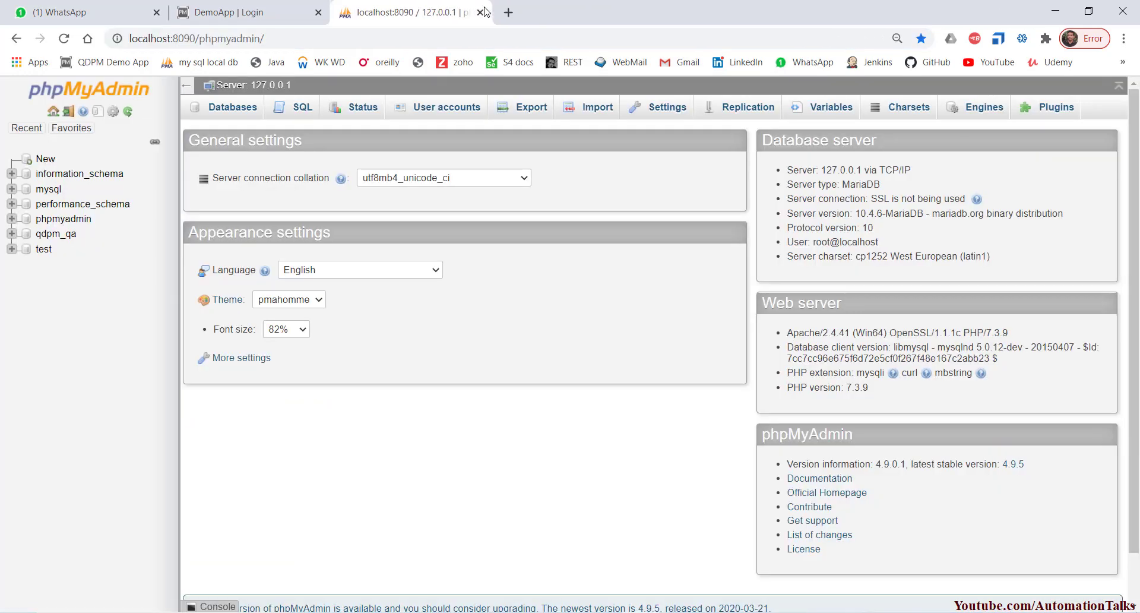
pyautogui.click(481, 12)
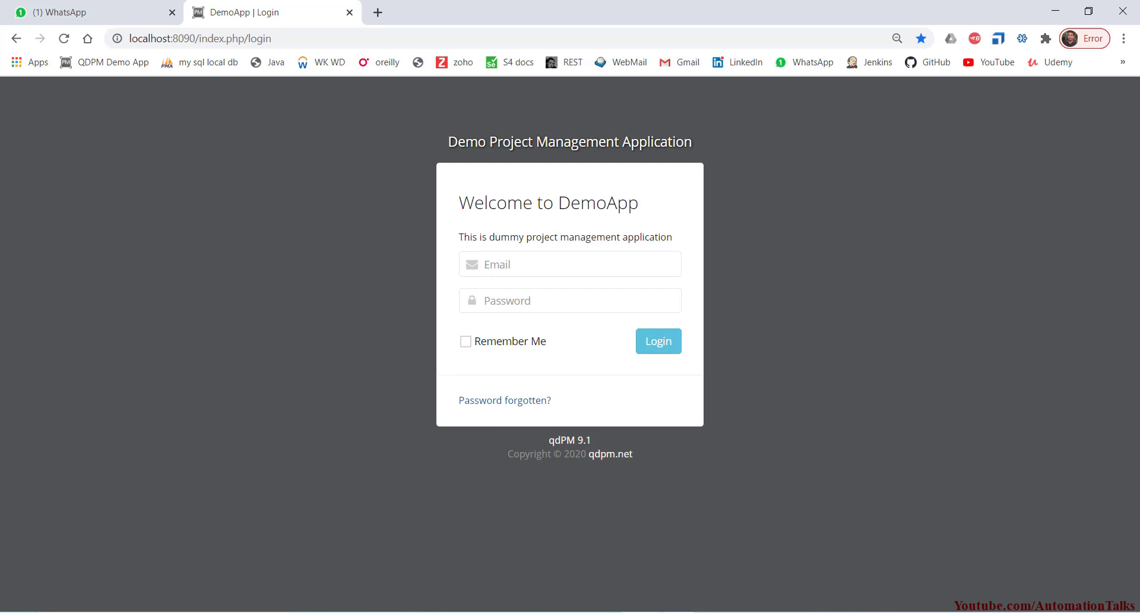
# In a new Notepad++ document, list 'Super Admin -->', 'admin -->', 'developers' and 'client' on separate lines
pyautogui.hotkey('alt', 'Tab')
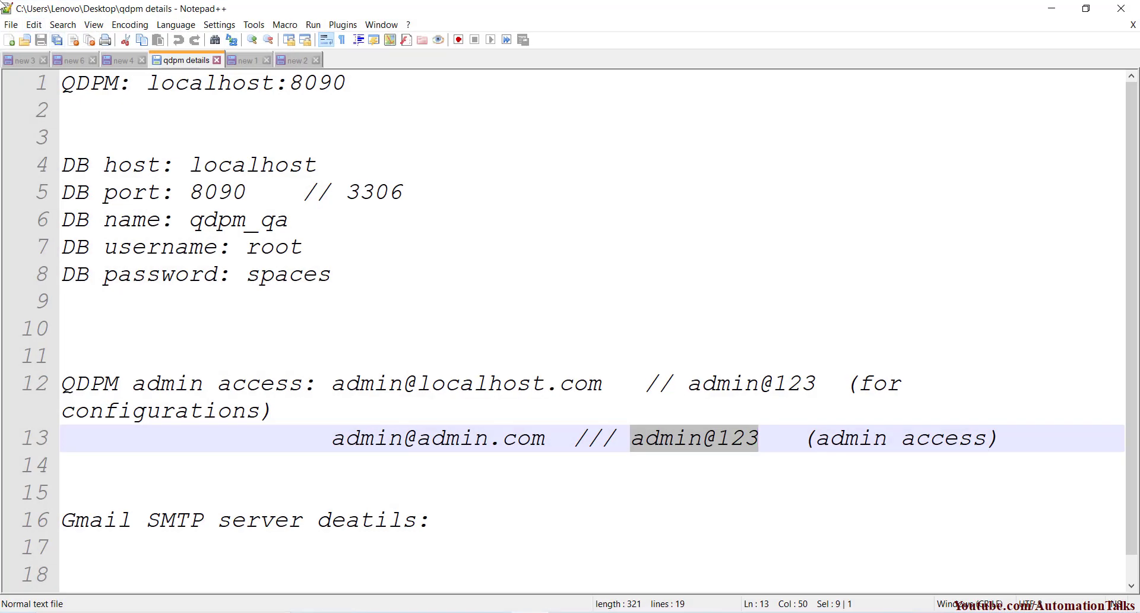
pyautogui.click(11, 40)
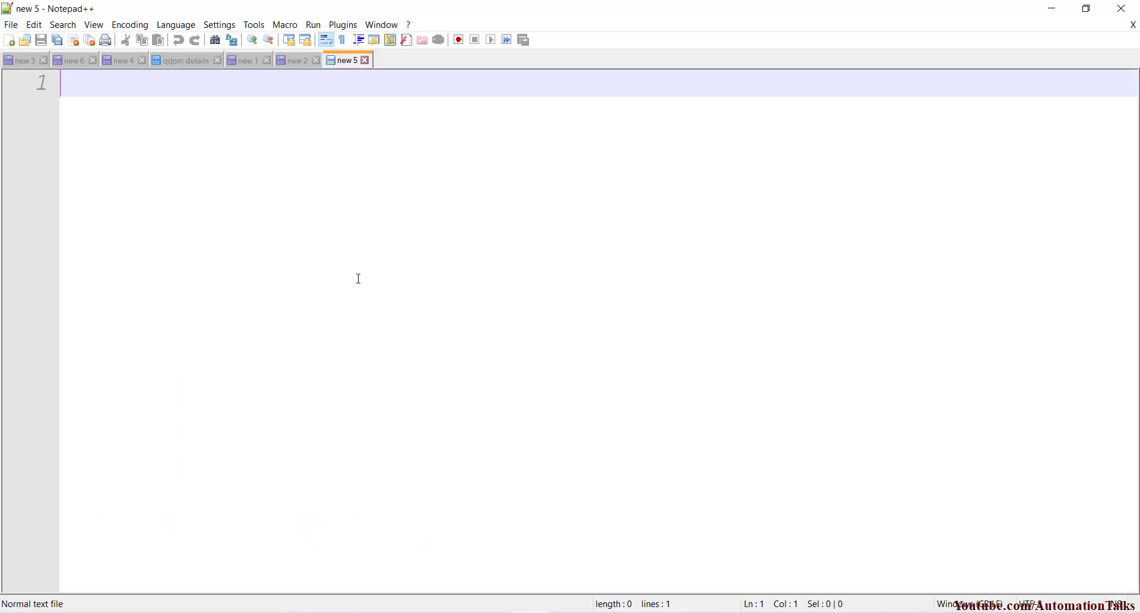
pyautogui.write('Ad')
pyautogui.press('BackSpace')
pyautogui.press('BackSpace')
pyautogui.write('S')
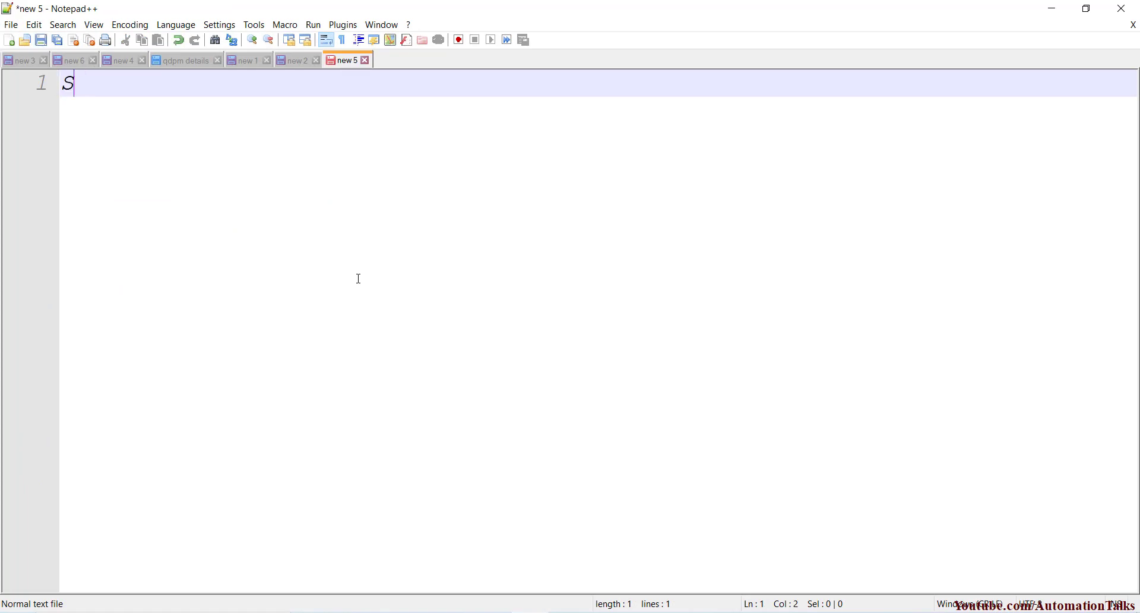
pyautogui.write('uper Admi')
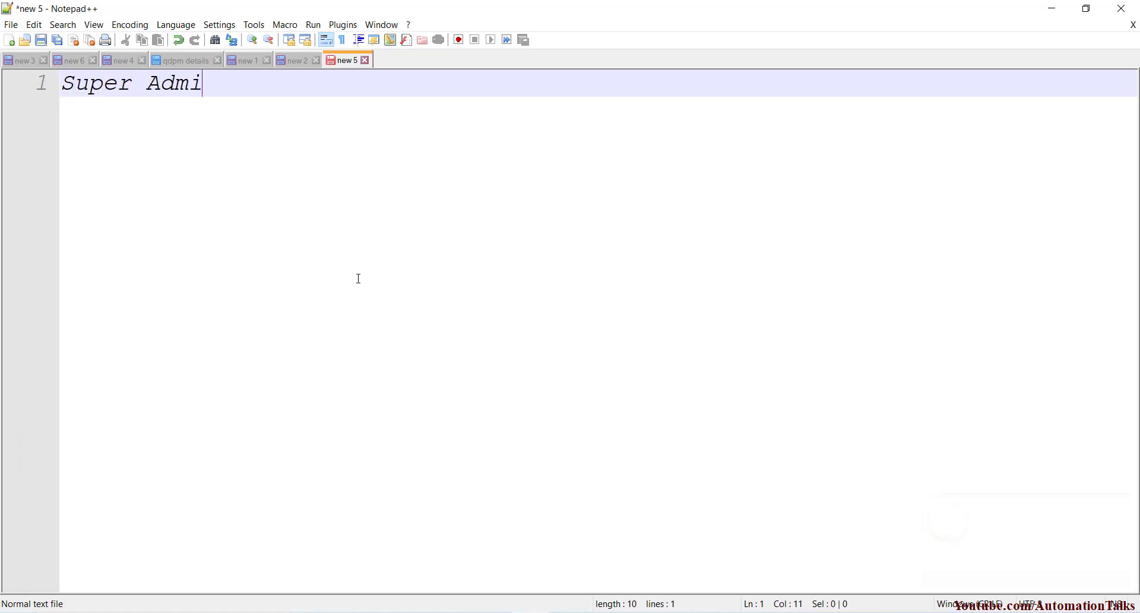
pyautogui.write('n -->')
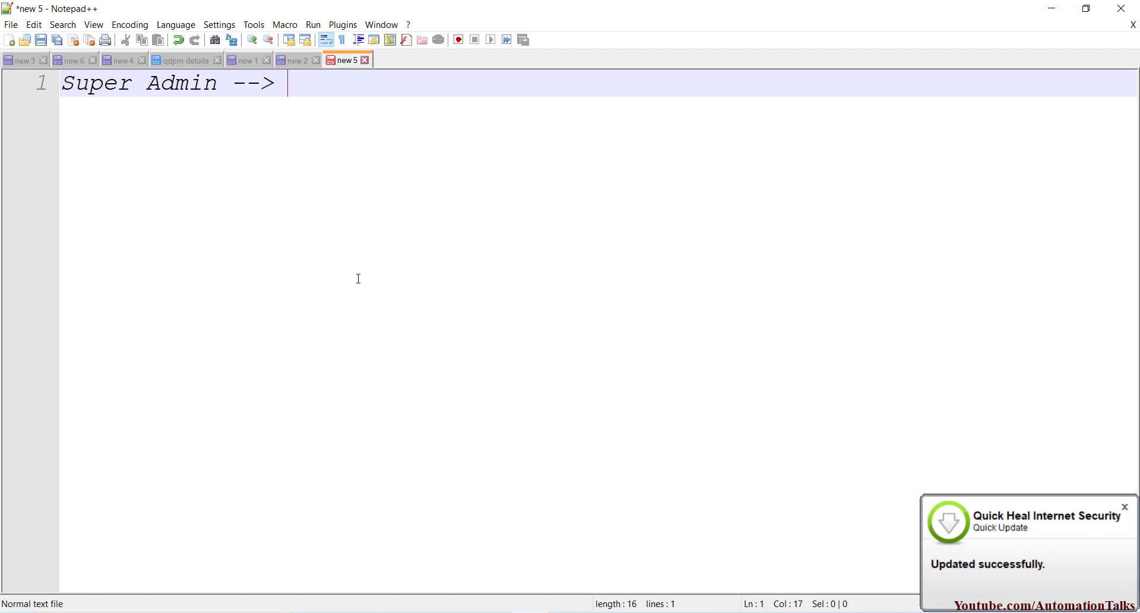
pyautogui.press('Return')
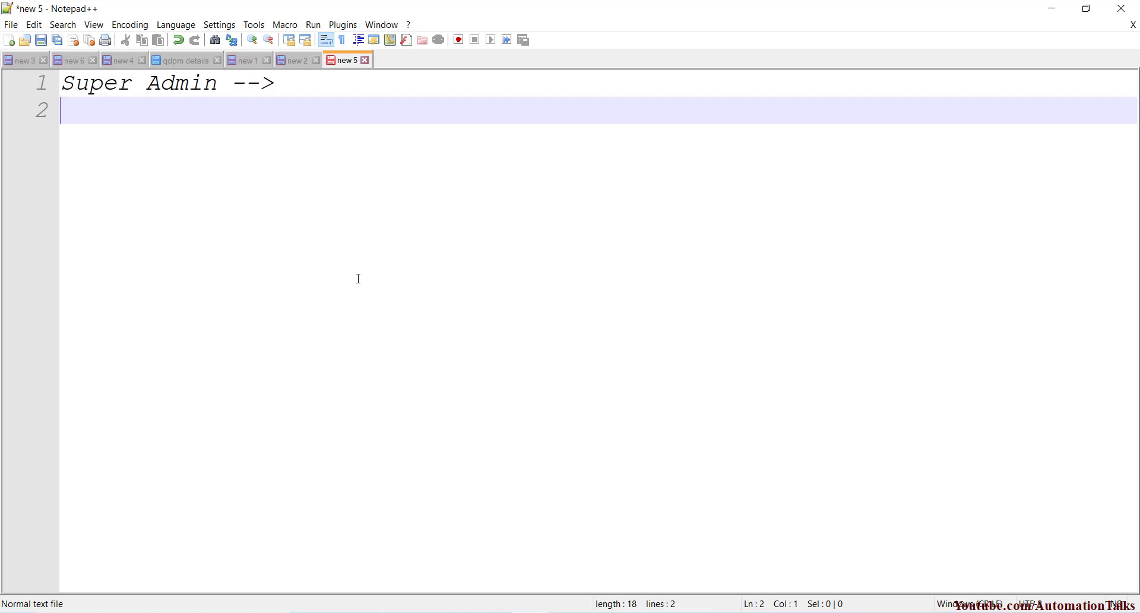
pyautogui.write('admin -')
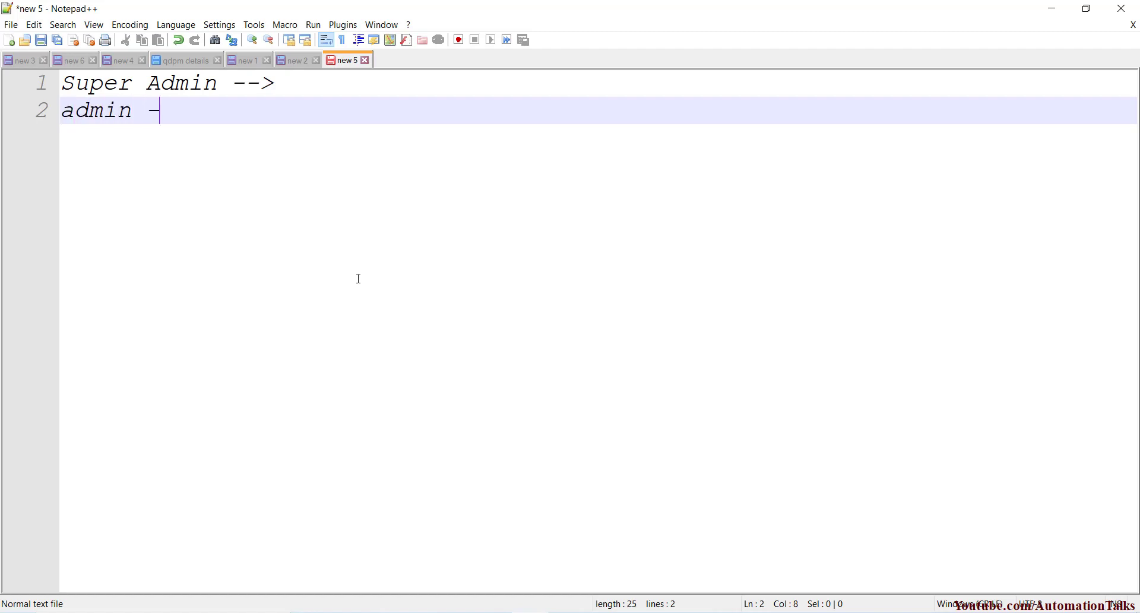
pyautogui.write('->')
pyautogui.press('Return')
pyautogui.write('deve')
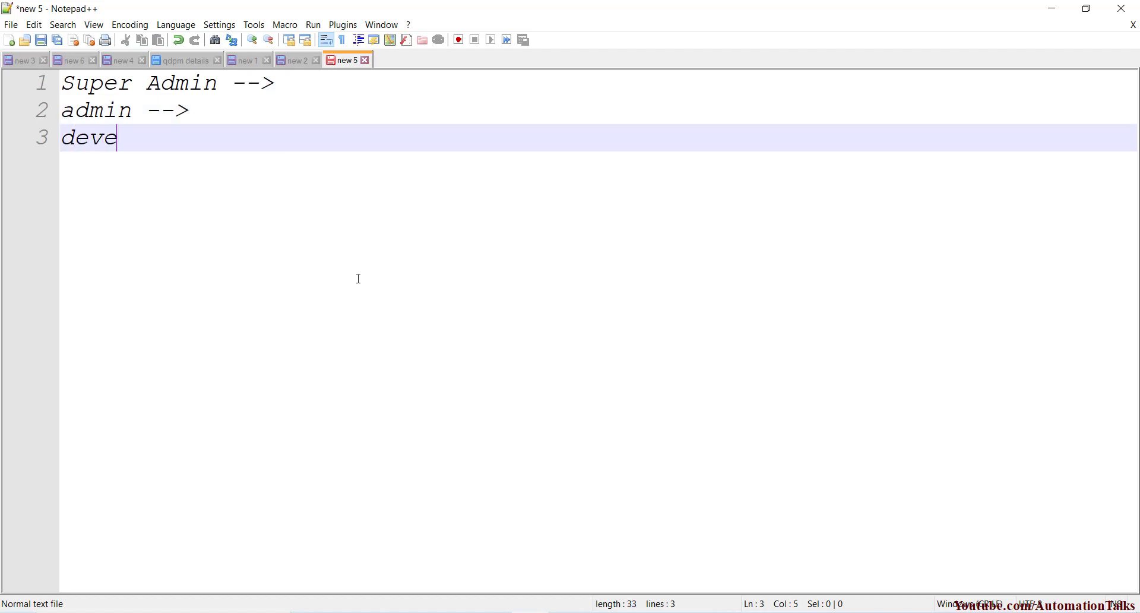
pyautogui.write('lopers')
pyautogui.press('Return')
pyautogui.write('client')
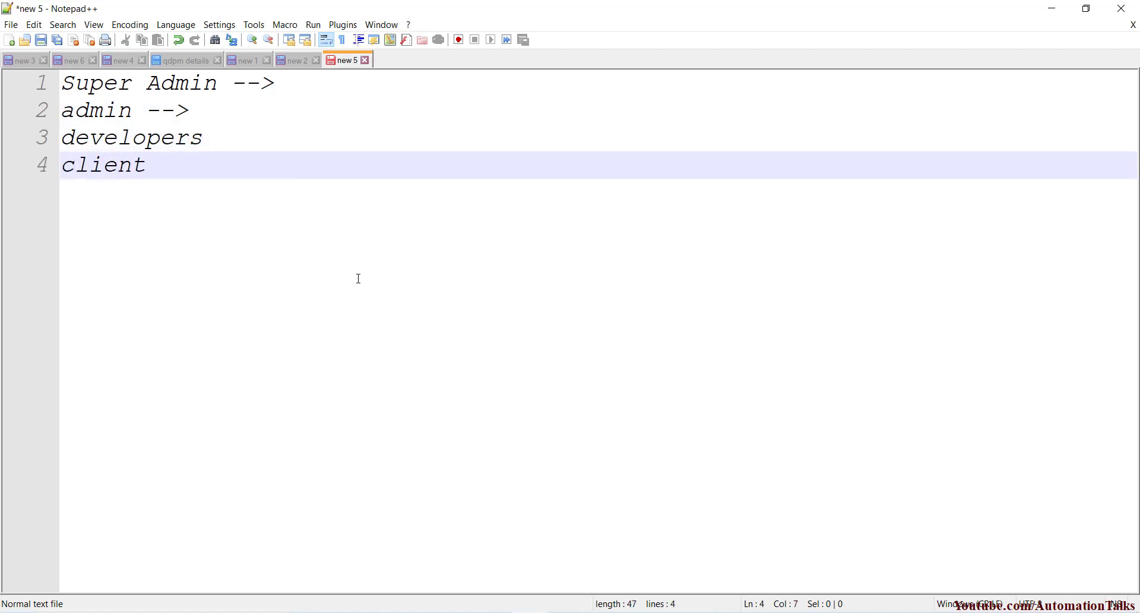
pyautogui.press('Return')
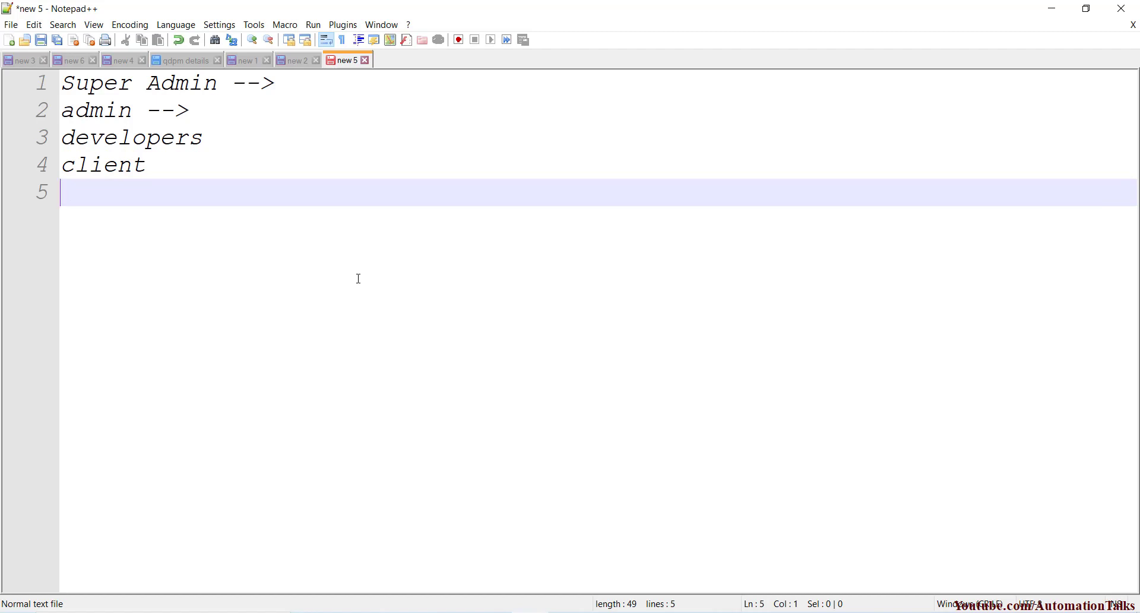
# Highlight the role entries in turn, ending with 'admin' on line 2 selected
pyautogui.moveTo(159, 171); pyautogui.dragTo(58, 122)
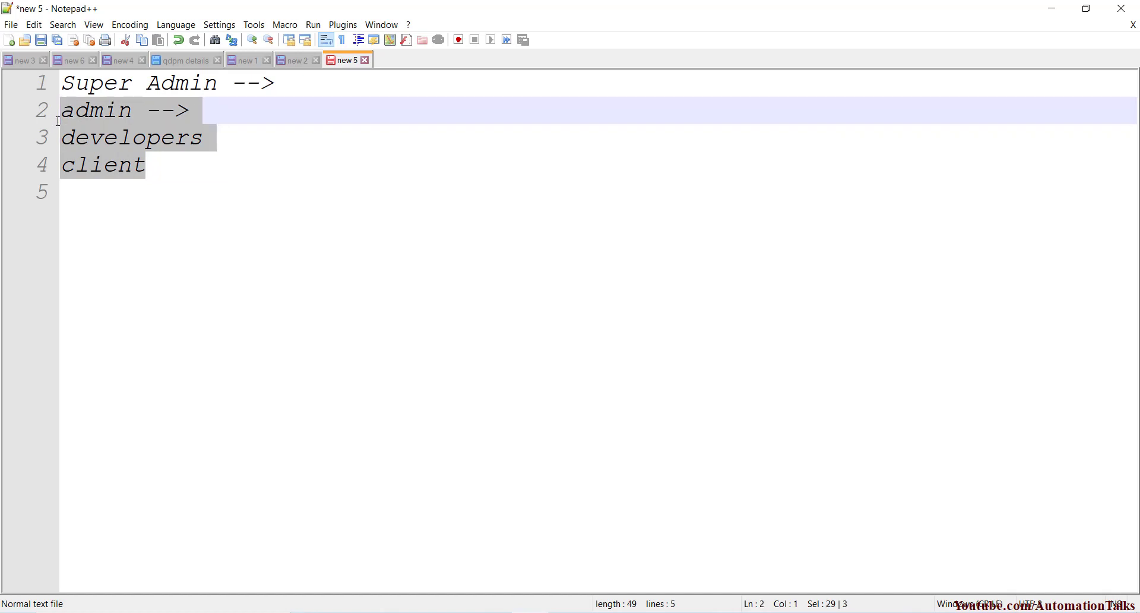
pyautogui.click(178, 148)
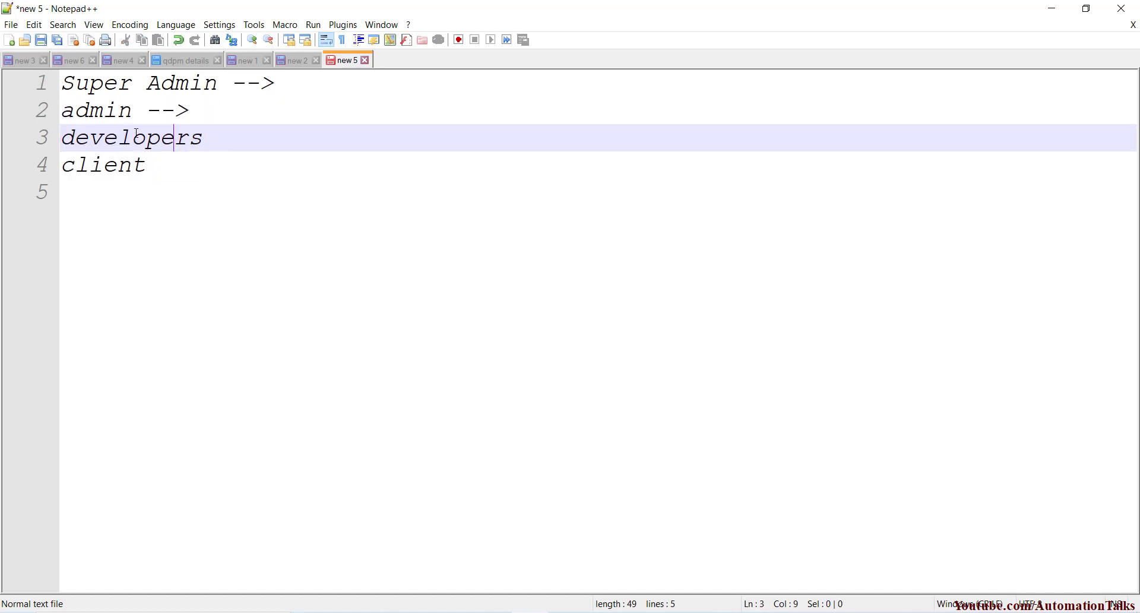
pyautogui.moveTo(133, 113); pyautogui.dragTo(61, 113)
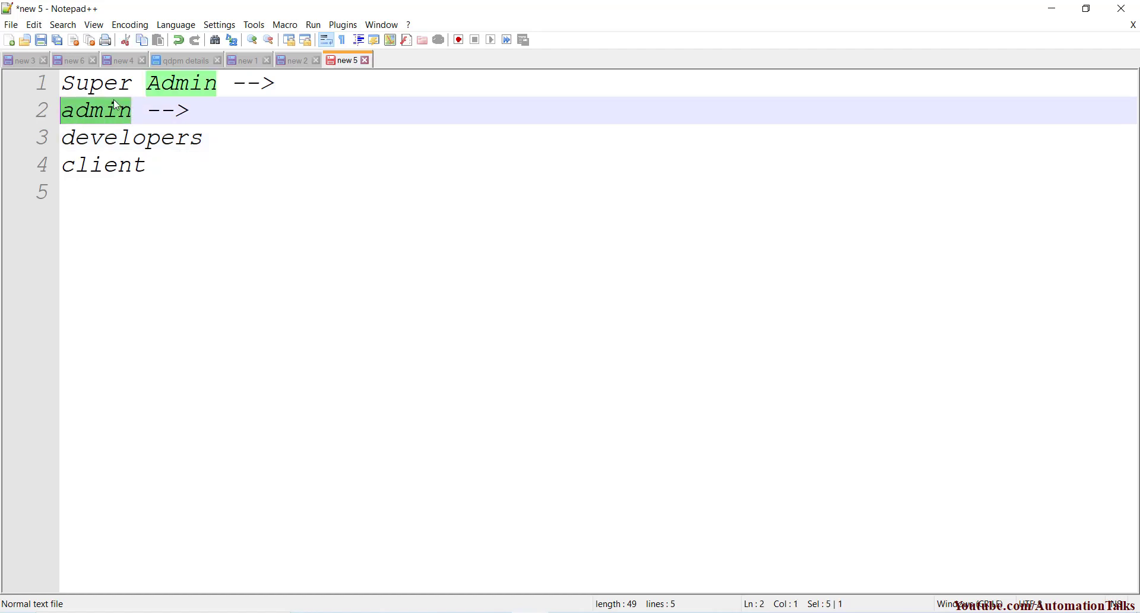
pyautogui.moveTo(225, 88); pyautogui.dragTo(61, 86)
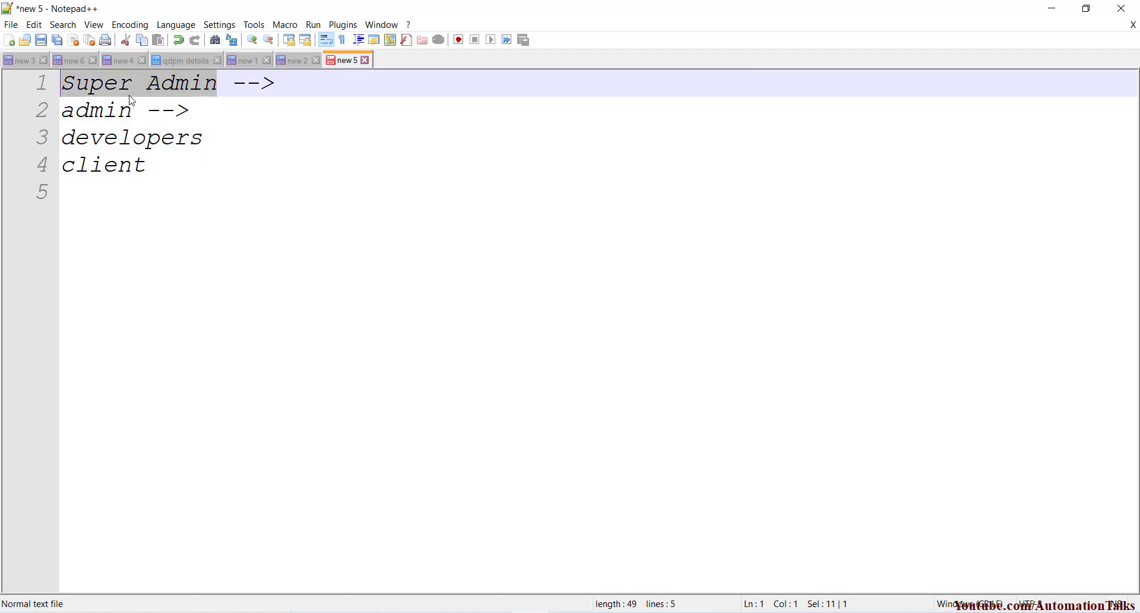
pyautogui.moveTo(132, 110); pyautogui.dragTo(61, 110)
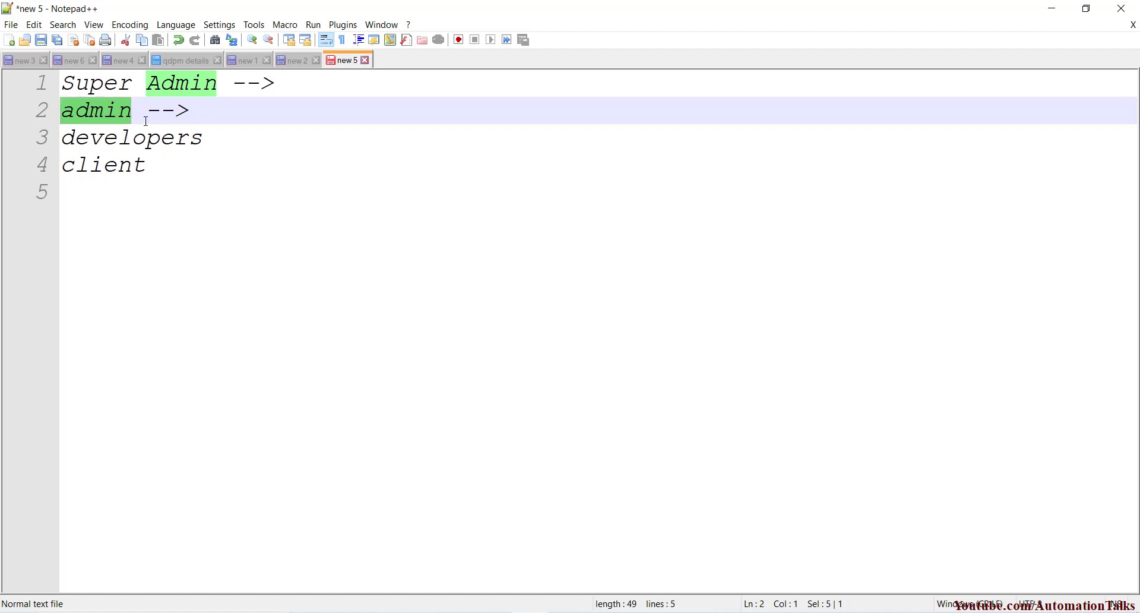
pyautogui.hotkey('alt', 'Tab')
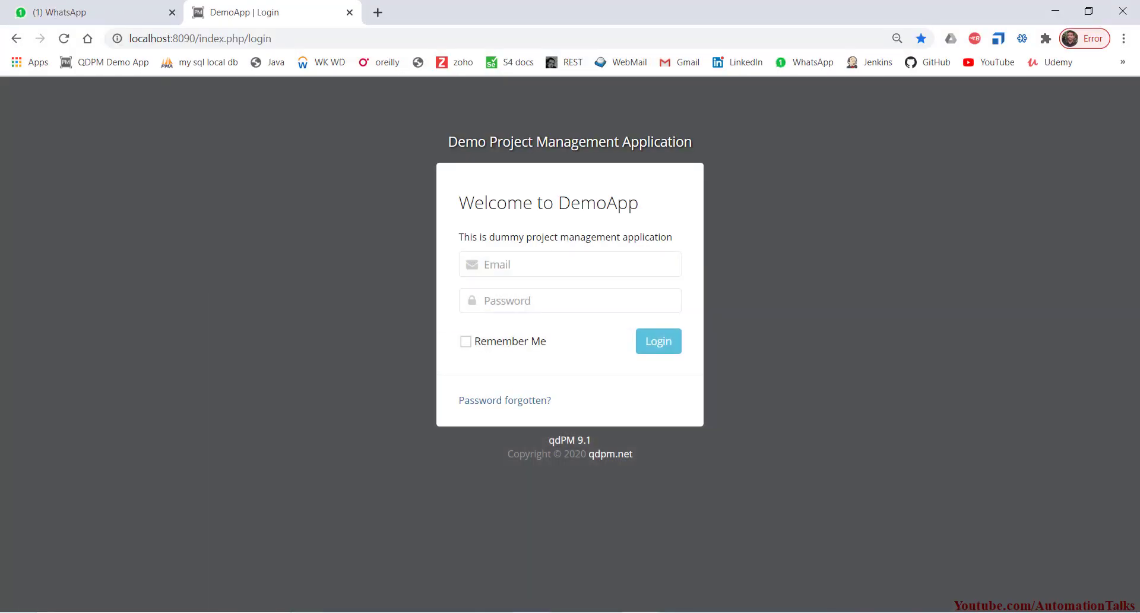
pyautogui.hotkey('alt', 'Tab')
# Locate the admin login e-mail and password in the qdpm details document
pyautogui.click(294, 62)
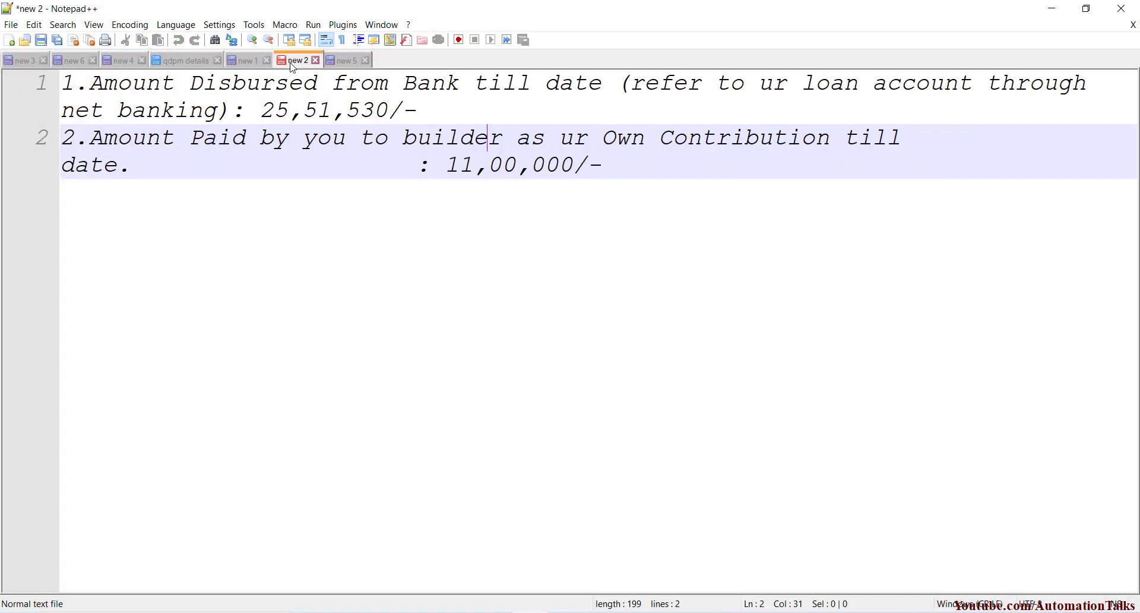
pyautogui.click(243, 60)
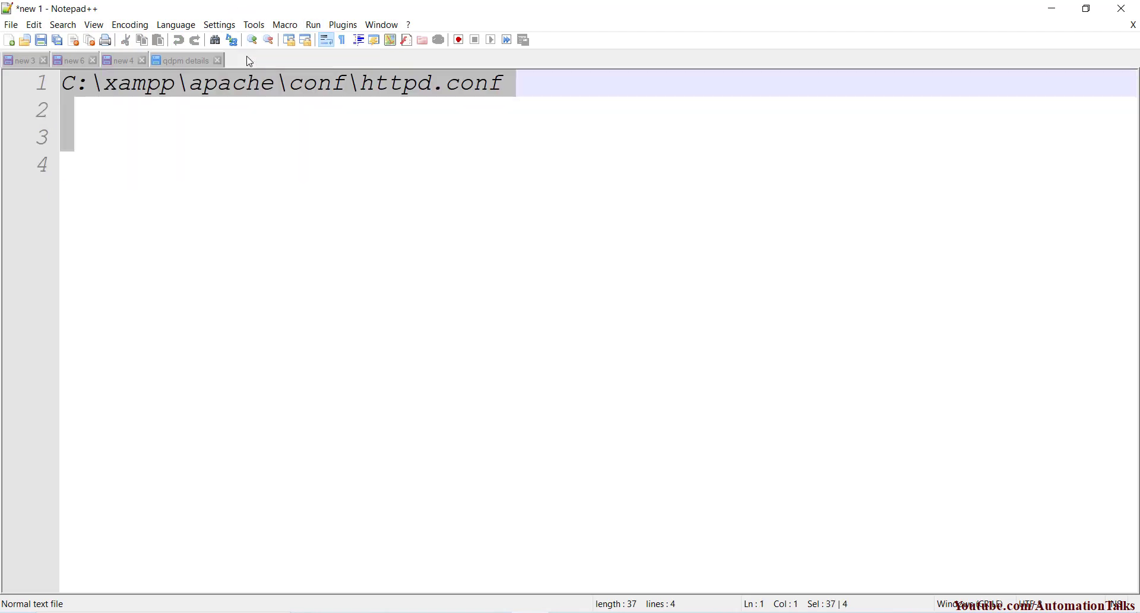
pyautogui.click(193, 60)
pyautogui.click(456, 446)
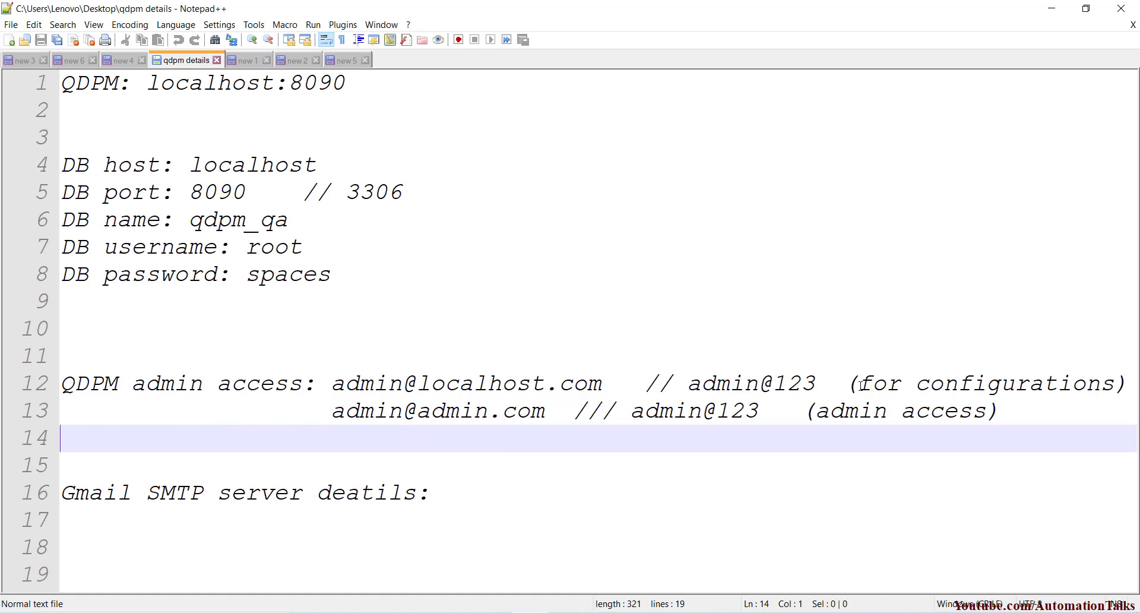
pyautogui.moveTo(334, 373); pyautogui.dragTo(819, 379)
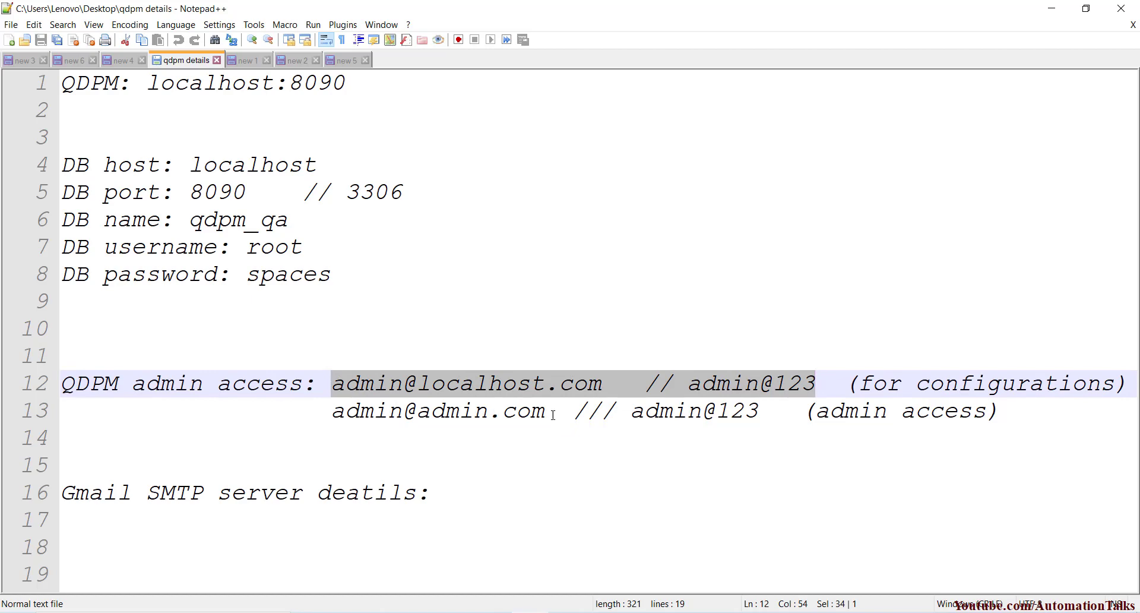
pyautogui.moveTo(334, 411); pyautogui.dragTo(545, 411)
pyautogui.hotkey('ctrl', 'c')
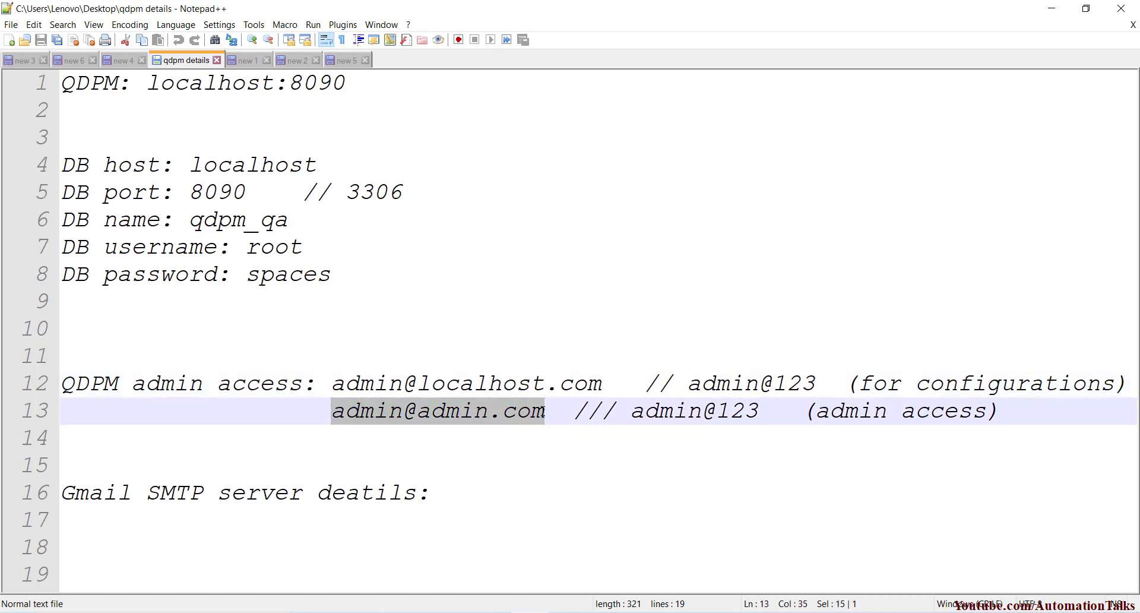
# Copy the admin e-mail and password into the qdPM login form and sign in
pyautogui.hotkey('alt', 'Tab')
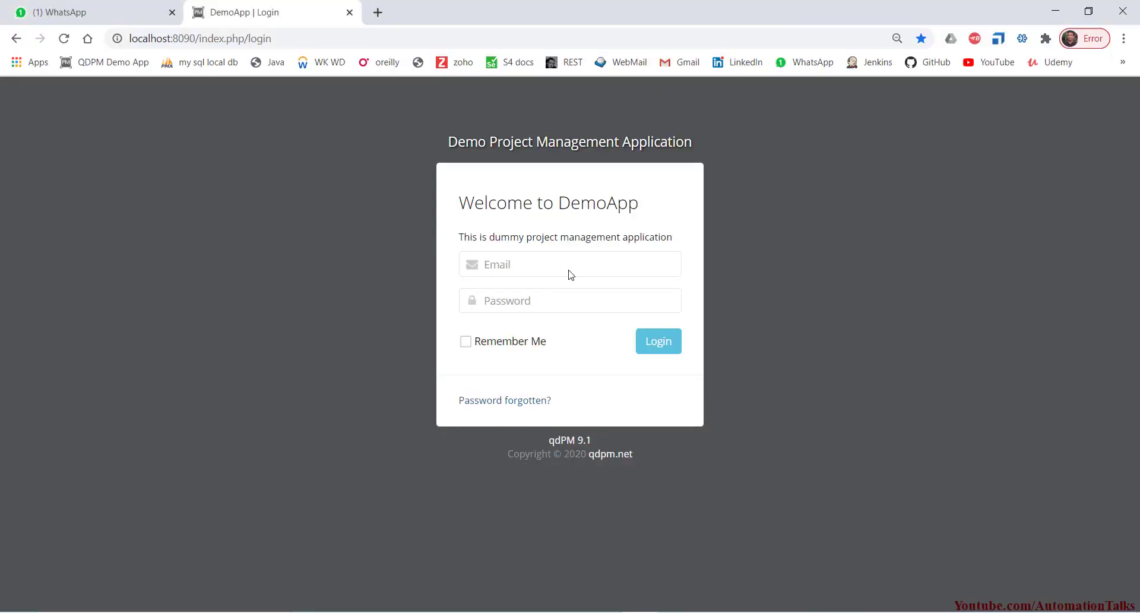
pyautogui.click(551, 256)
pyautogui.hotkey('ctrl', 'v')
pyautogui.press('Tab')
pyautogui.hotkey('alt', 'Tab')
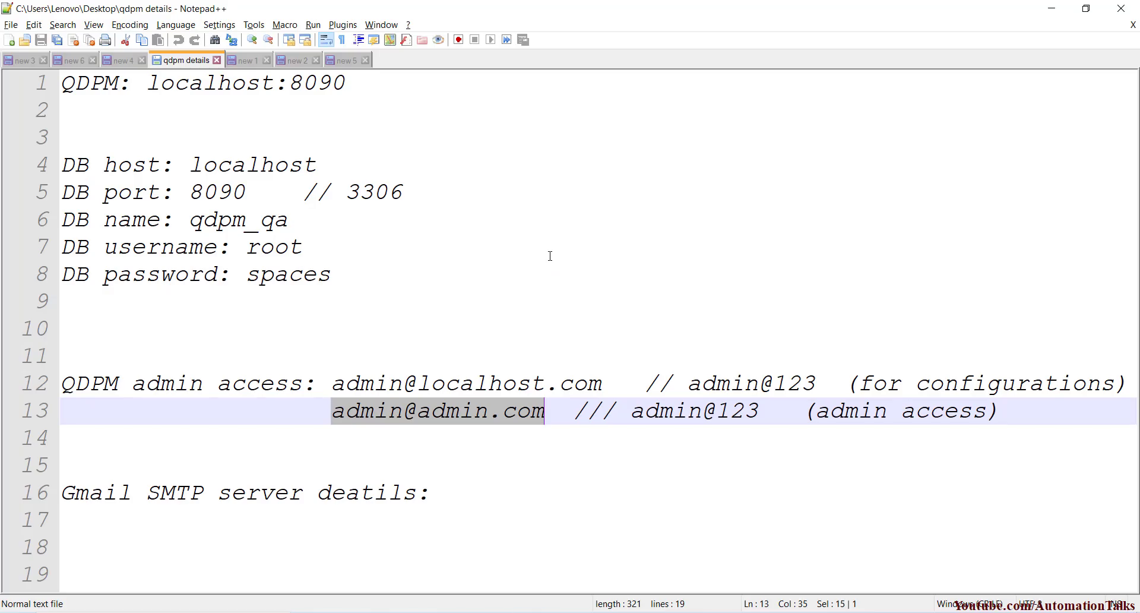
pyautogui.moveTo(632, 414); pyautogui.dragTo(759, 412)
pyautogui.hotkey('ctrl', 'c')
pyautogui.hotkey('alt', 'Tab')
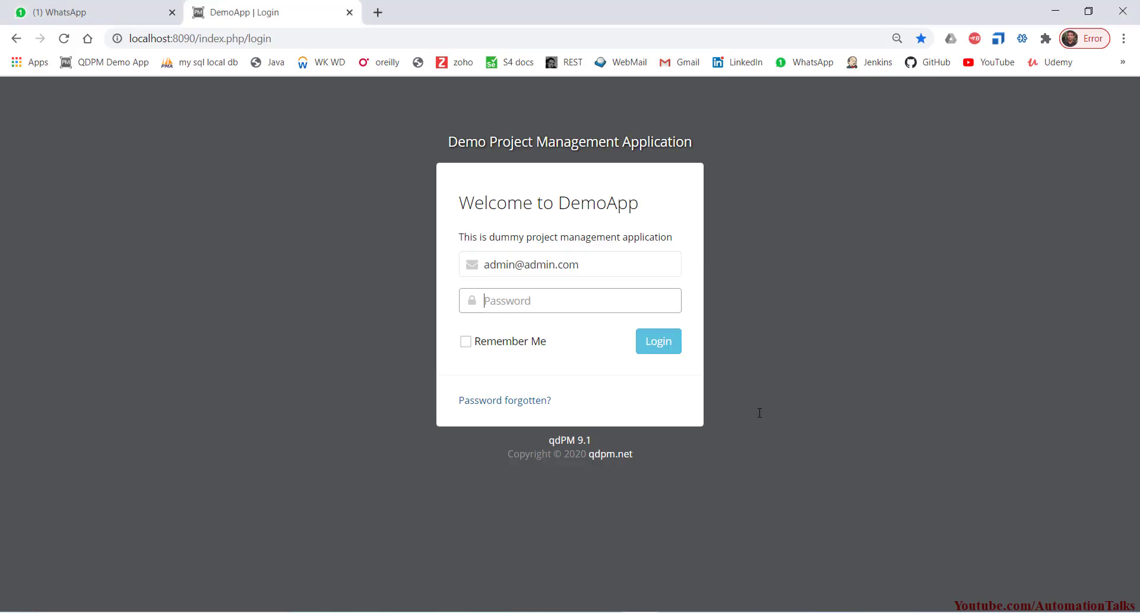
pyautogui.hotkey('ctrl', 'v')
pyautogui.press('Return')
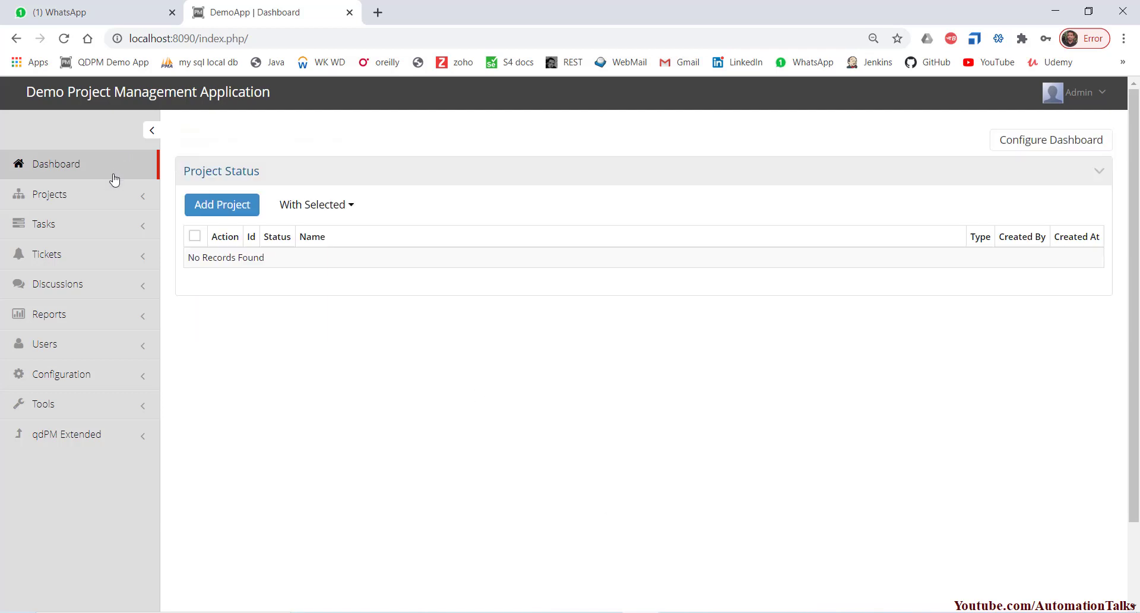
# Open the list of all projects, then expand the Tasks, Tickets and Users menus
pyautogui.click(132, 196)
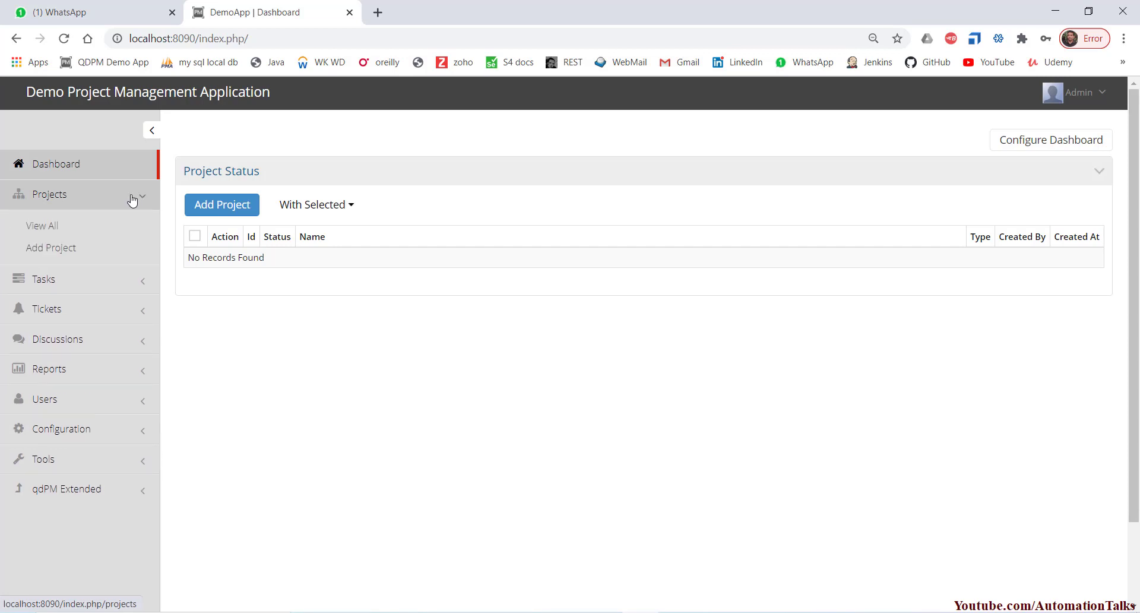
pyautogui.click(54, 236)
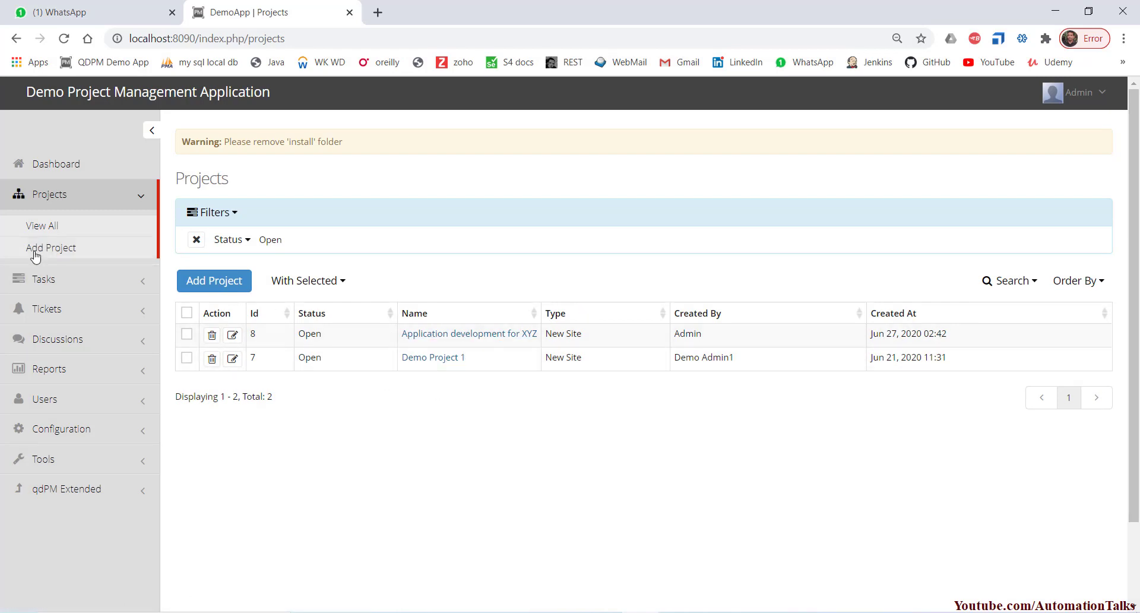
pyautogui.click(78, 288)
pyautogui.scroll(-1, 76, 291)
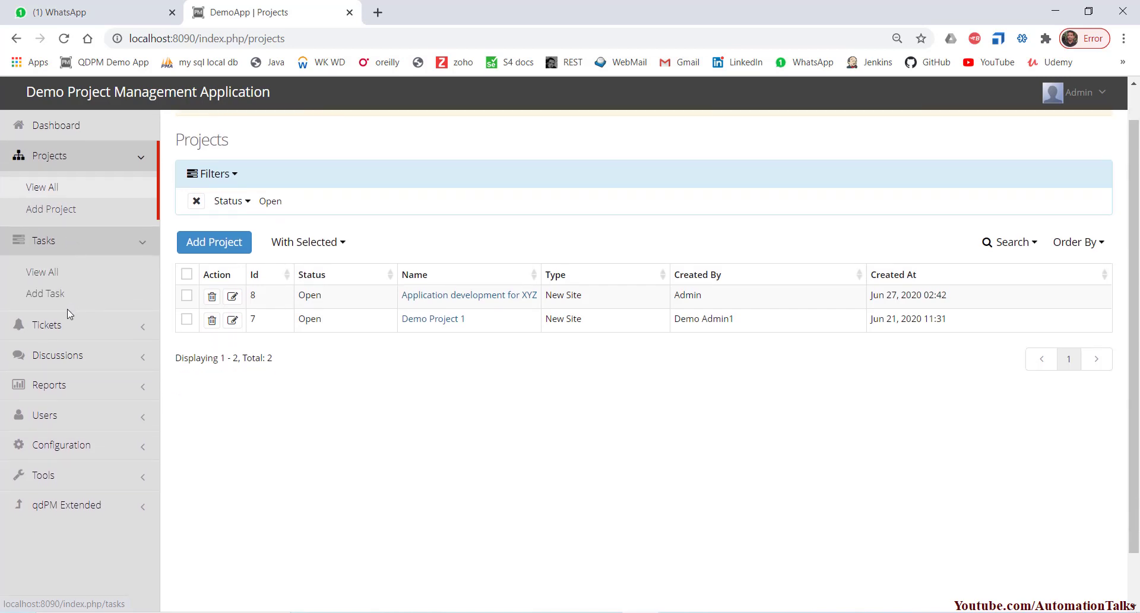
pyautogui.click(65, 325)
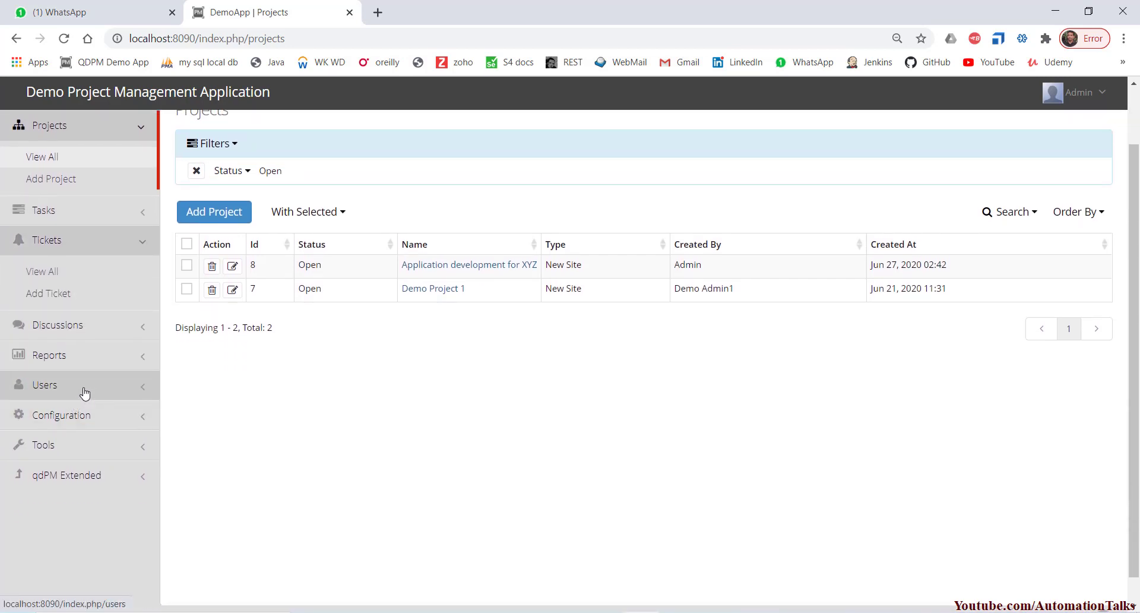
pyautogui.click(80, 389)
pyautogui.scroll(-2, 77, 407)
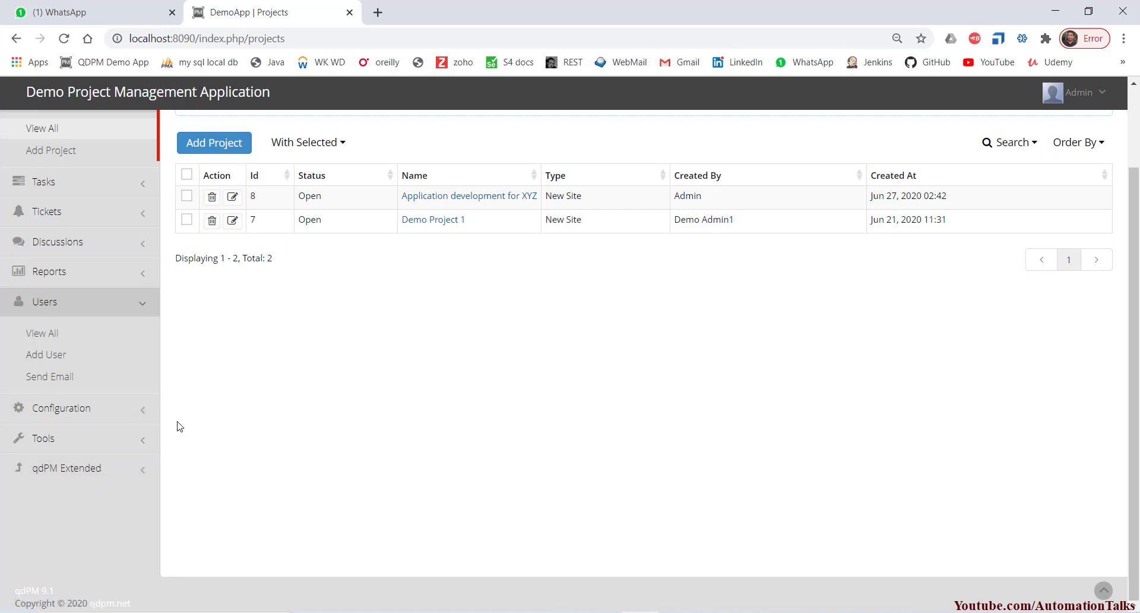
pyautogui.scroll(2, 85, 291)
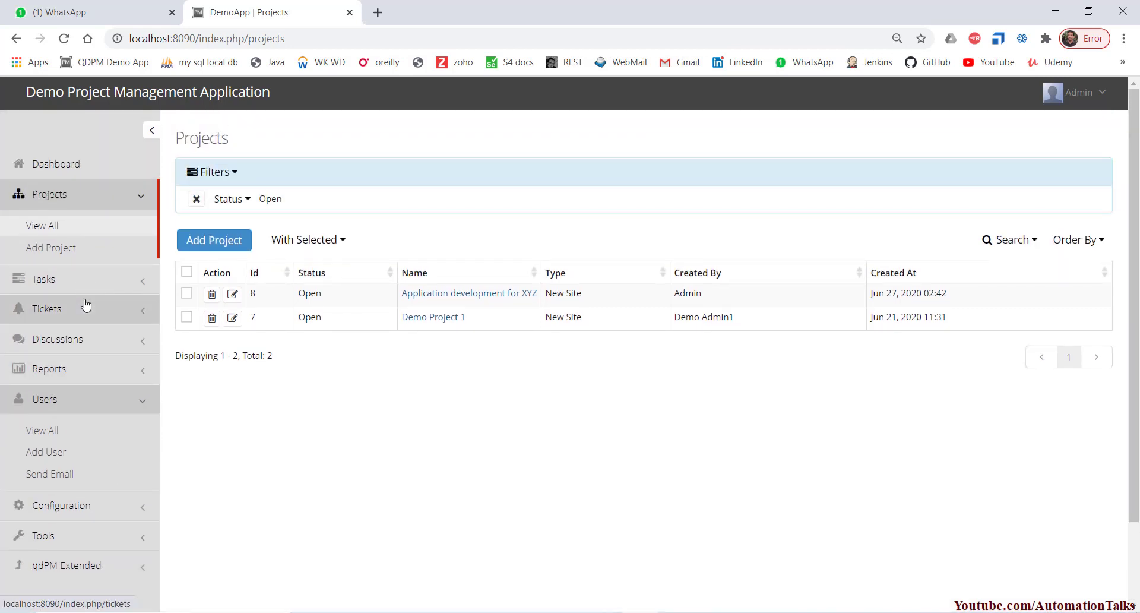
# Collapse the sidebar menus and open the Add User form under Users
pyautogui.click(141, 198)
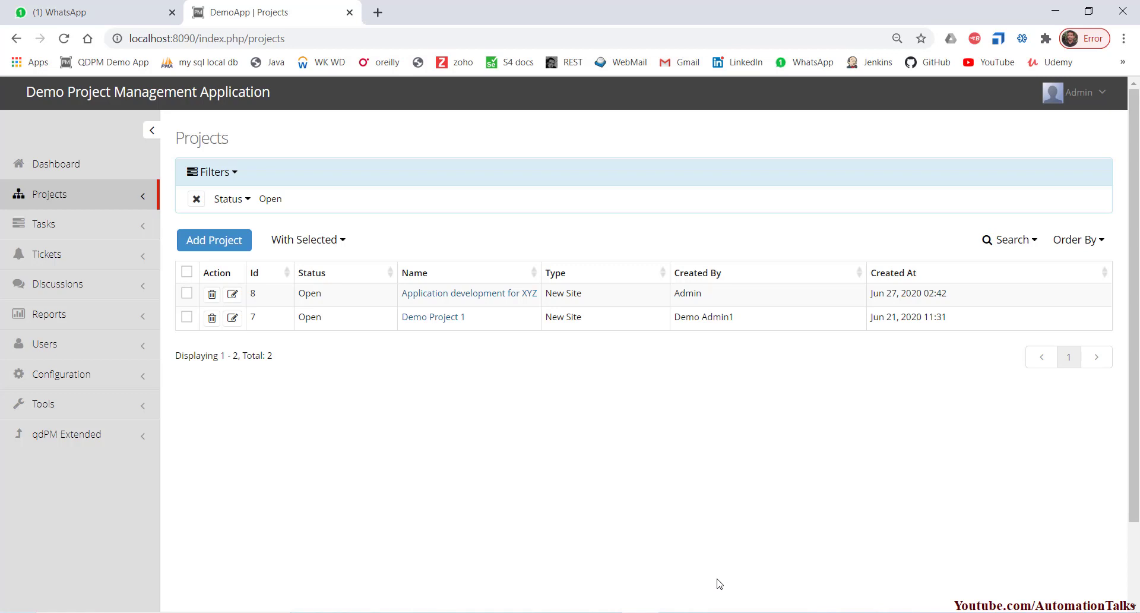
pyautogui.click(81, 346)
pyautogui.scroll(-1, 82, 359)
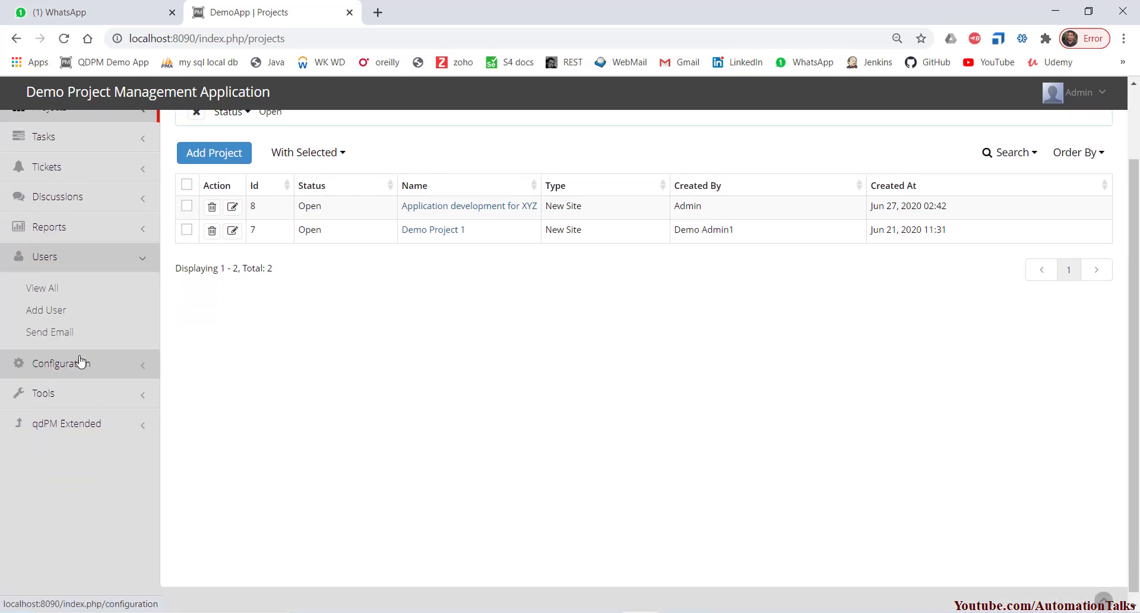
pyautogui.click(66, 300)
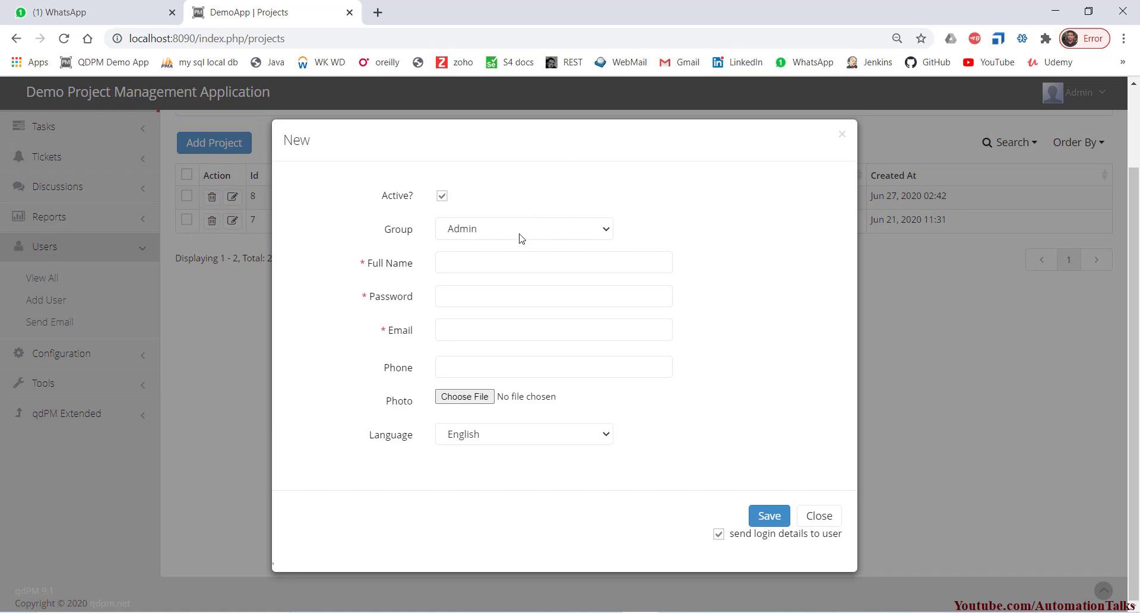
pyautogui.click(520, 235)
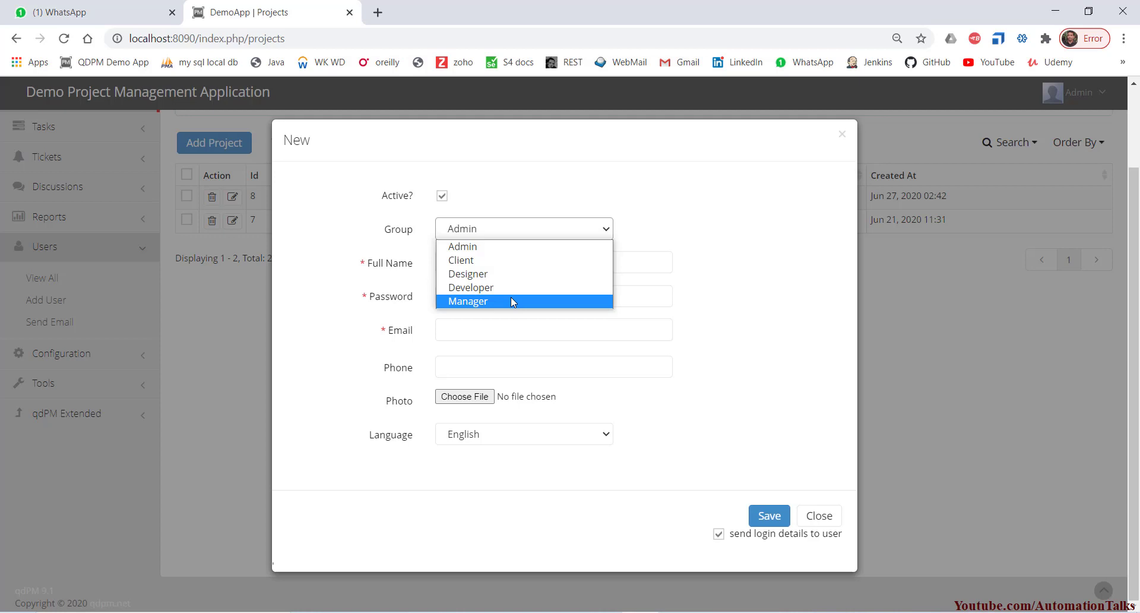
pyautogui.click(227, 301)
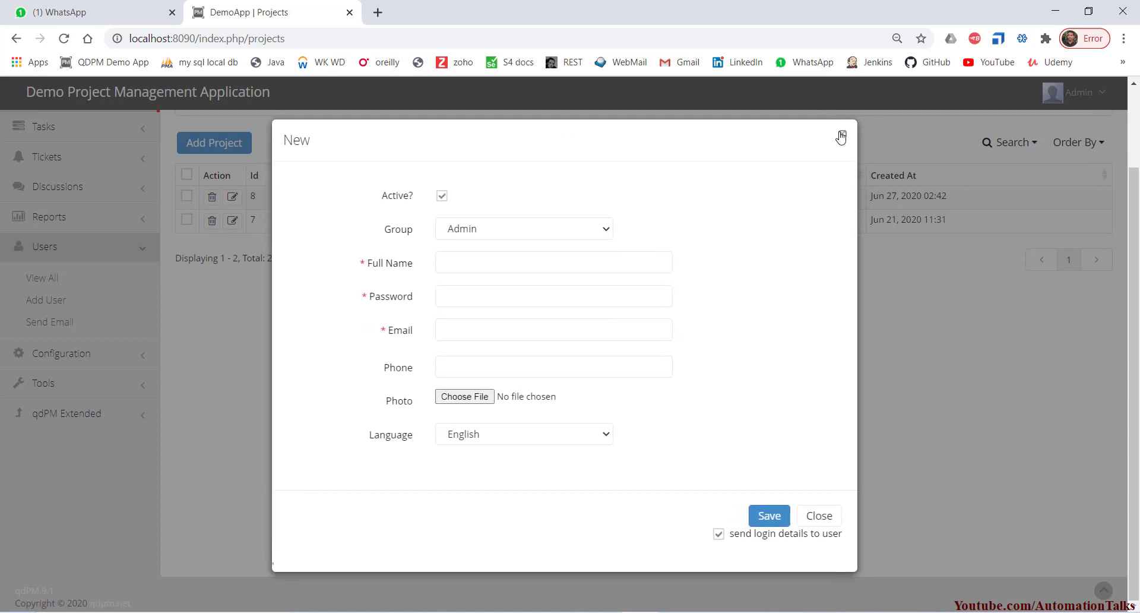
pyautogui.click(842, 136)
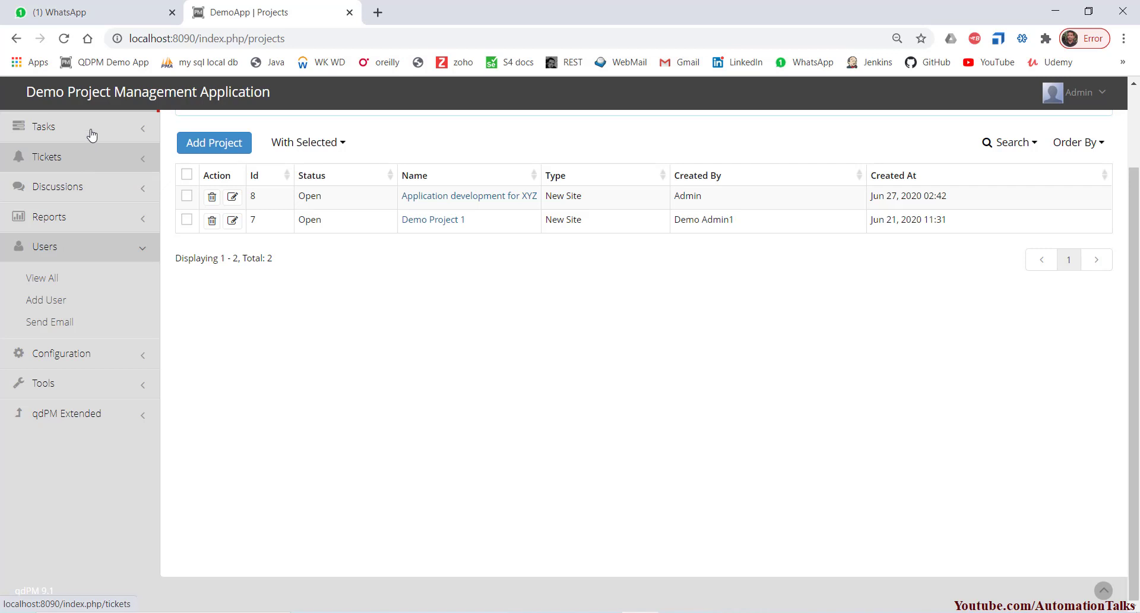
# Show the Create Task Tests - Data Driven sheet of the QDPM Tests workbook from its top
pyautogui.click(1054, 10)
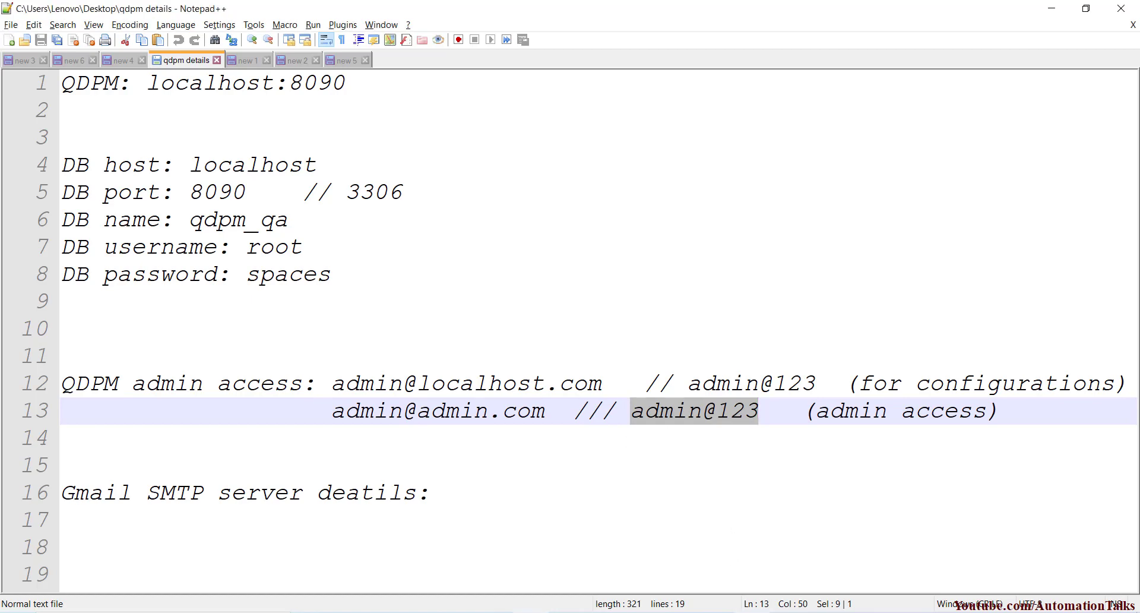
pyautogui.hotkey('alt', 'Tab')
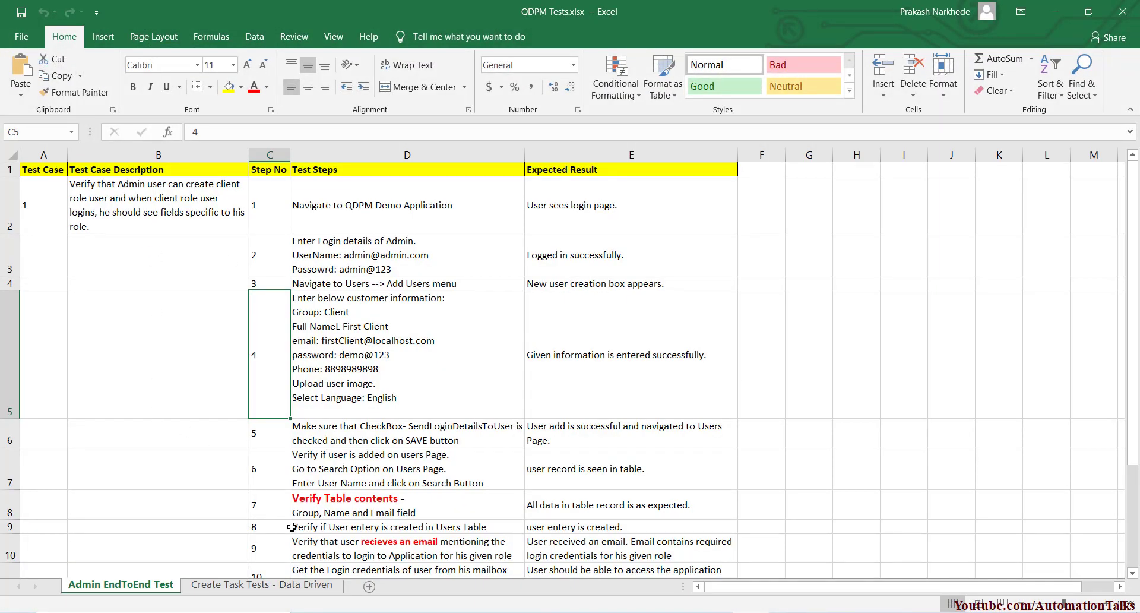
pyautogui.click(223, 585)
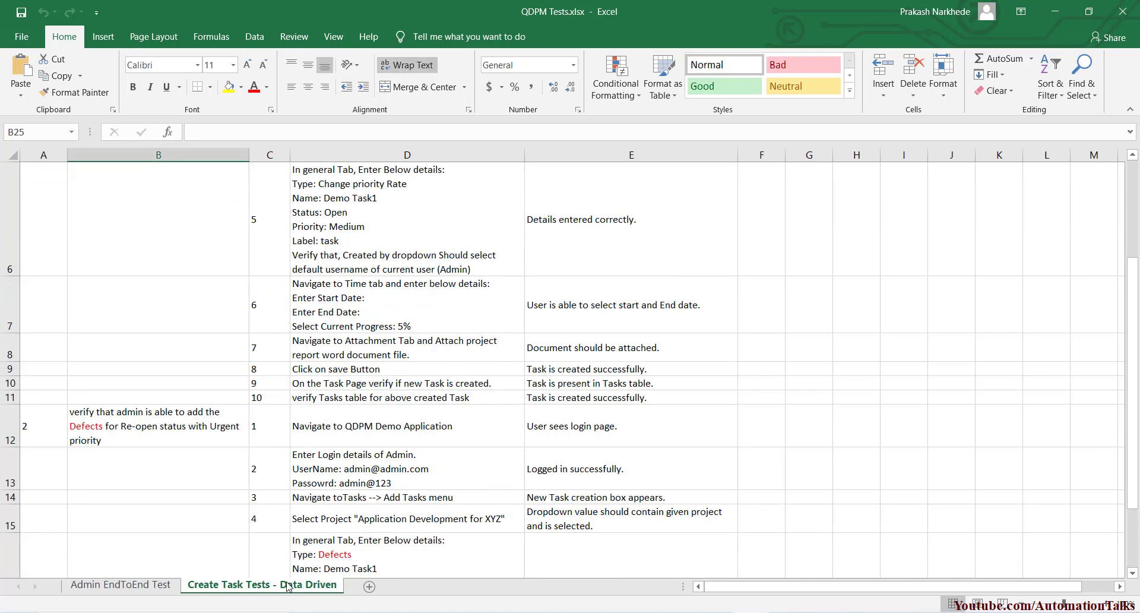
pyautogui.scroll(2, 199, 322)
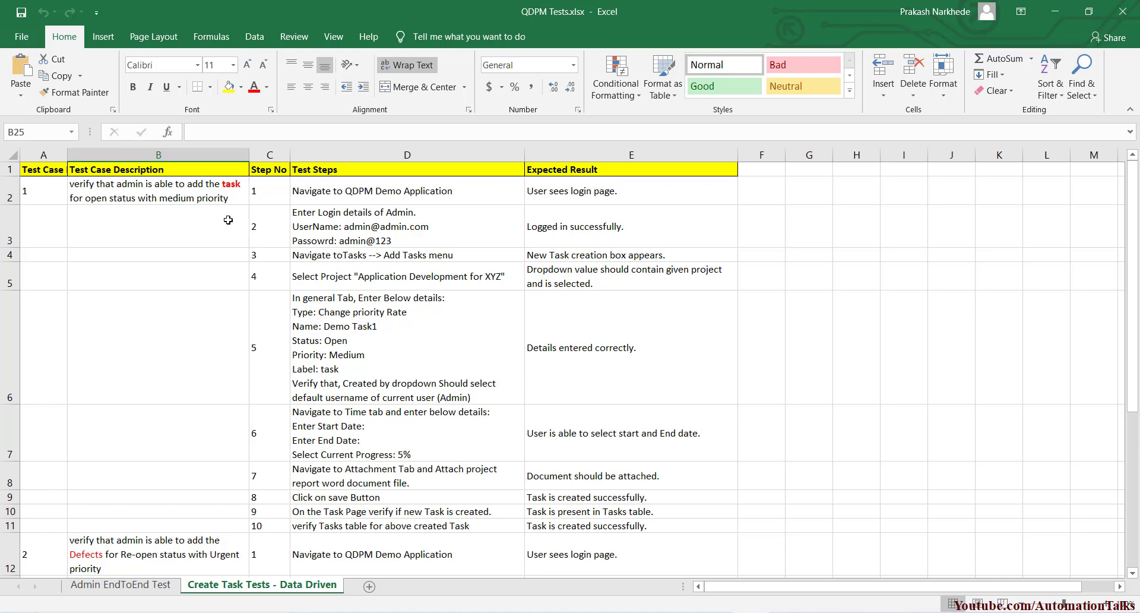
pyautogui.hotkey('alt', 'Tab')
pyautogui.hotkey('alt', 'Tab')
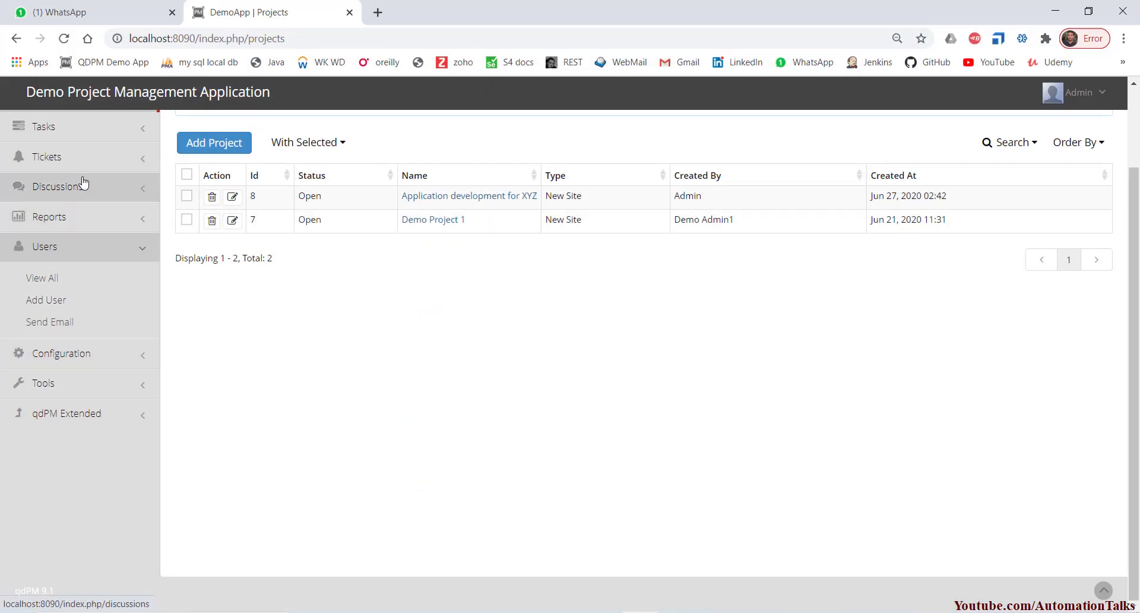
# Start a new task assigned to the Application development for XYZ project
pyautogui.click(102, 130)
pyautogui.scroll(2, 102, 127)
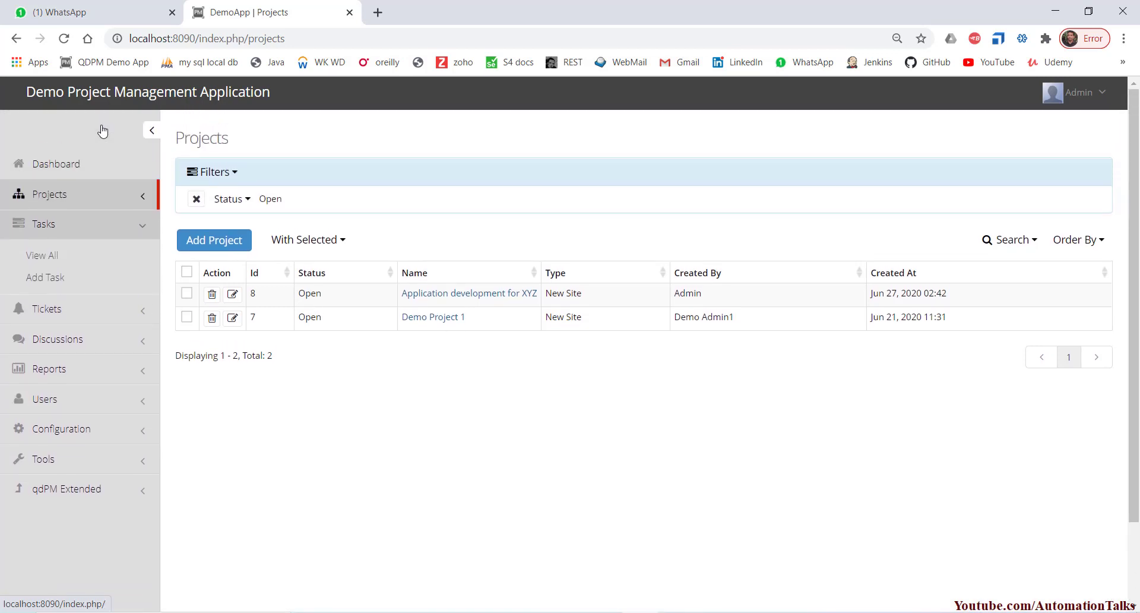
pyautogui.click(46, 278)
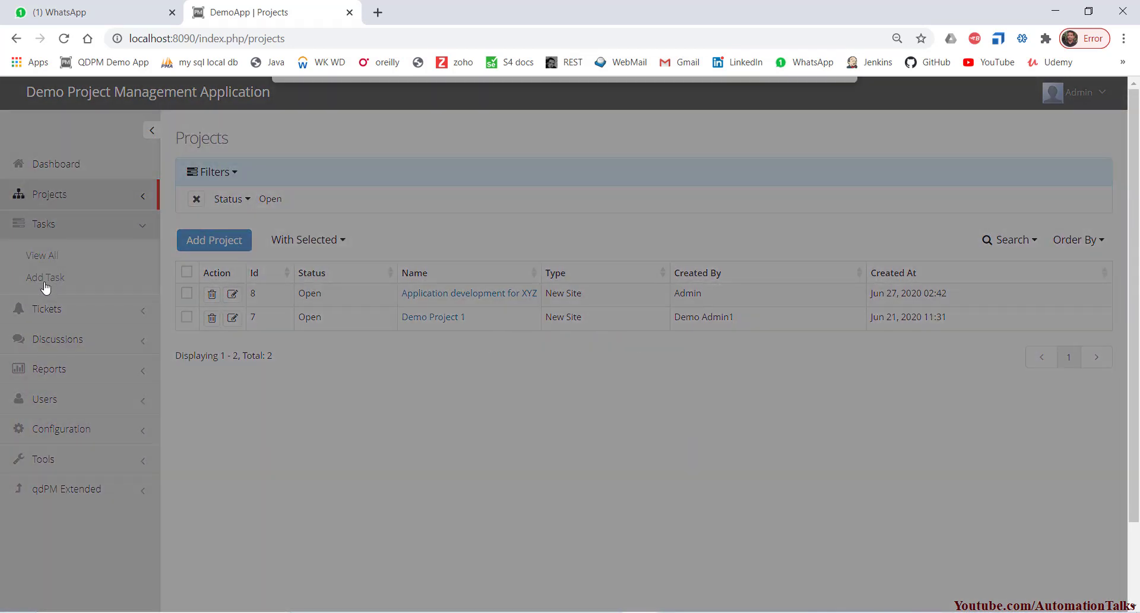
pyautogui.click(448, 374)
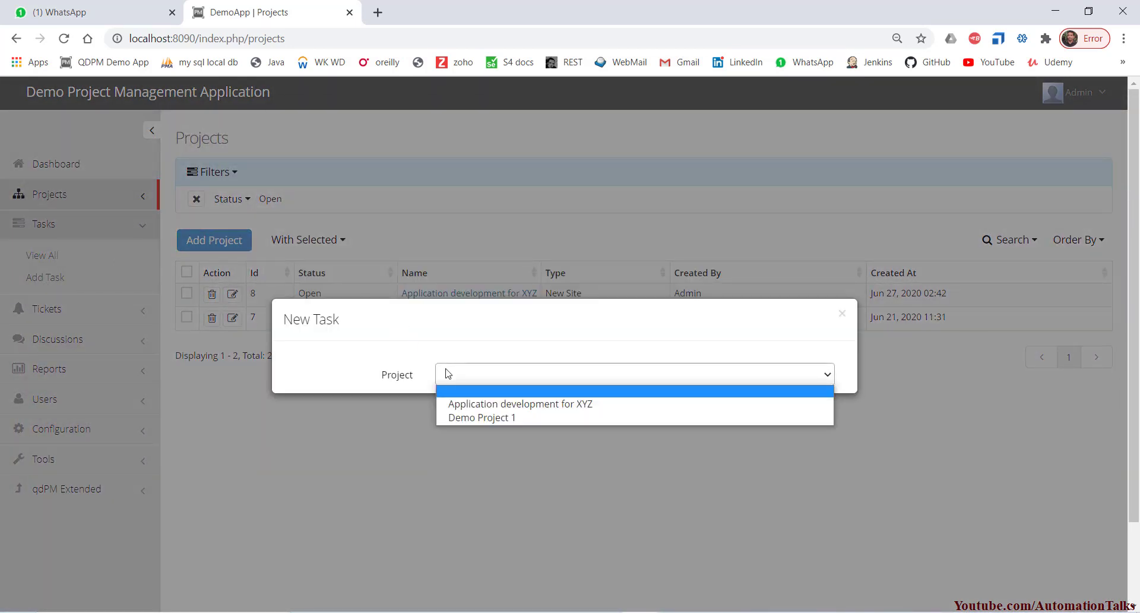
pyautogui.click(457, 403)
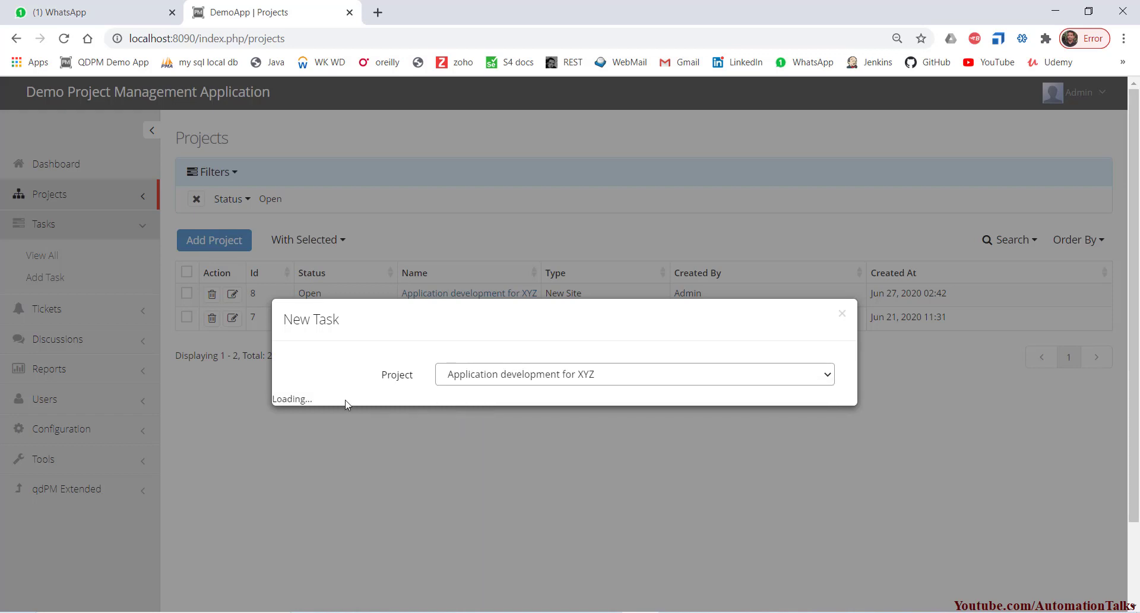
pyautogui.scroll(-1, 485, 274)
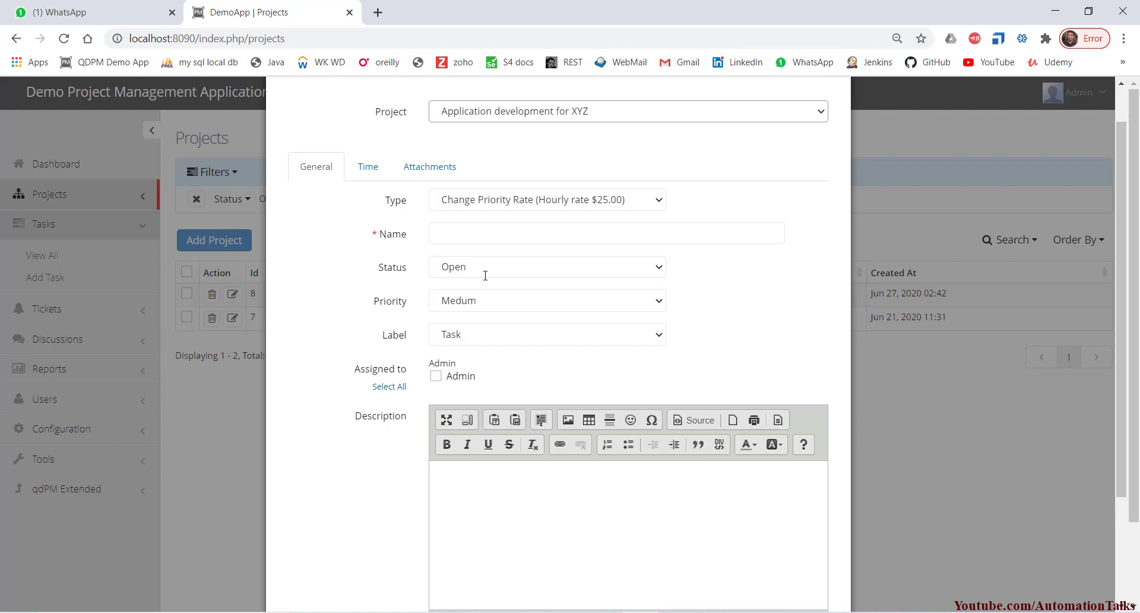
# Review the Type, Status and Label choices, keeping Open and Task, then view Time and Attachments
pyautogui.click(505, 200)
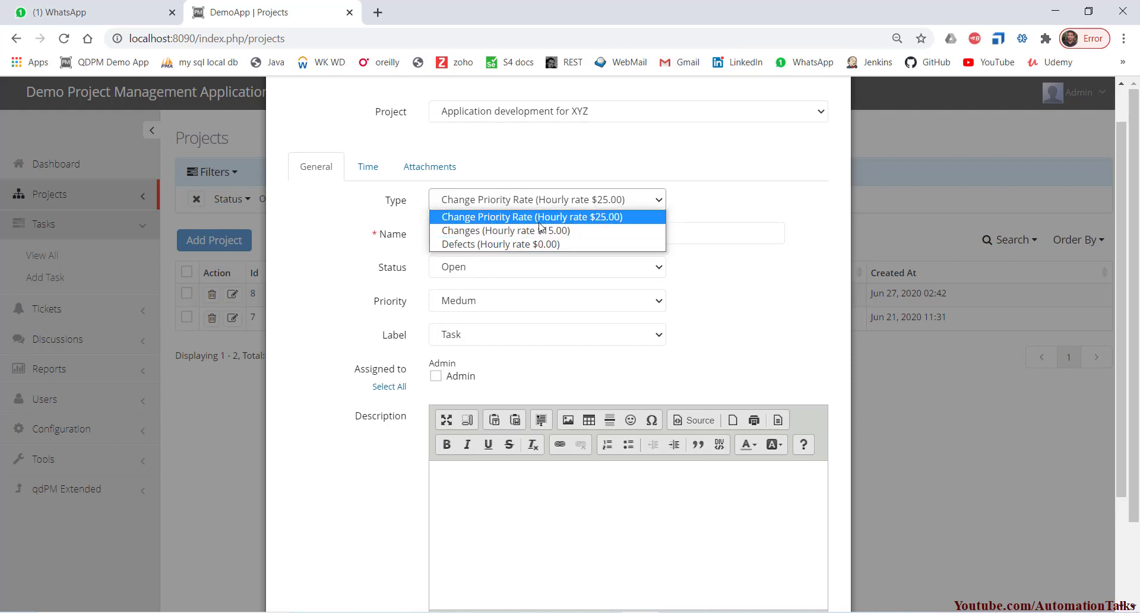
pyautogui.click(335, 259)
pyautogui.click(477, 273)
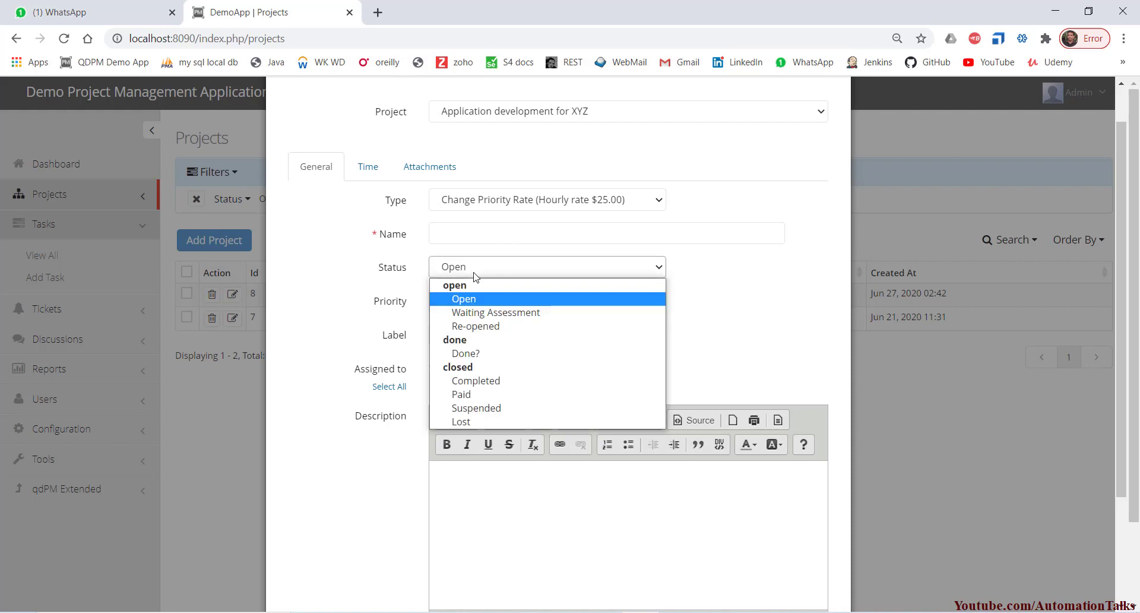
pyautogui.press('Escape')
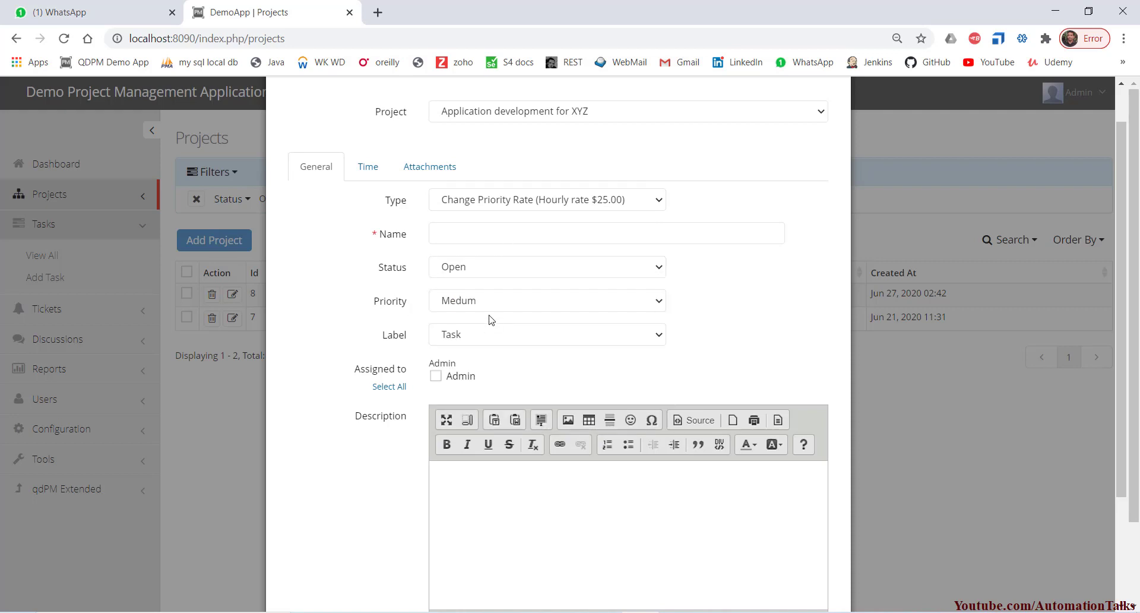
pyautogui.click(435, 333)
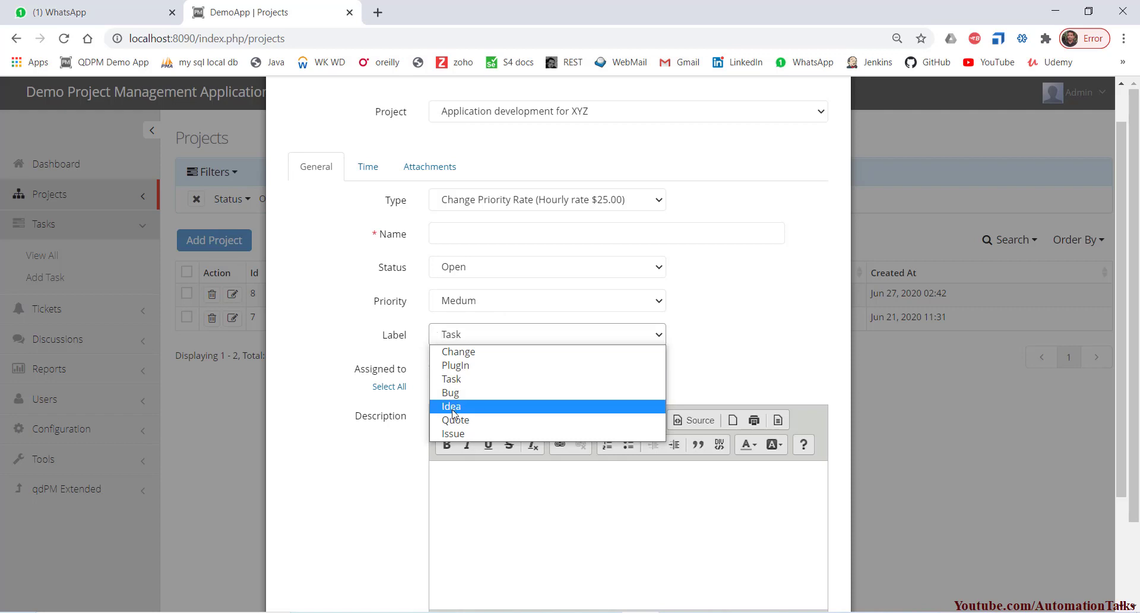
pyautogui.click(291, 280)
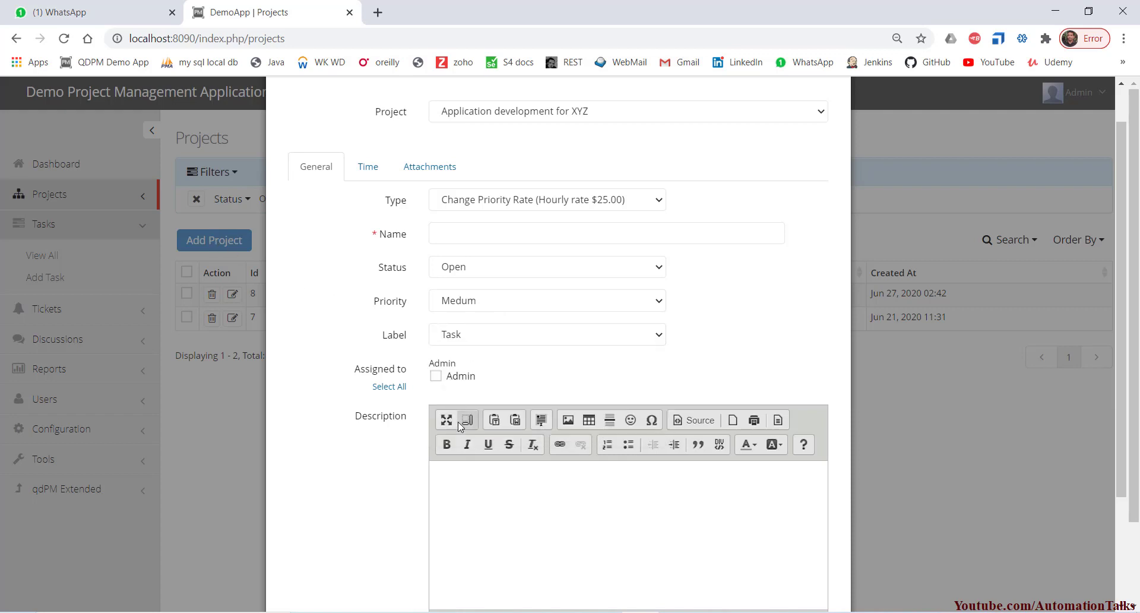
pyautogui.click(382, 164)
pyautogui.click(432, 215)
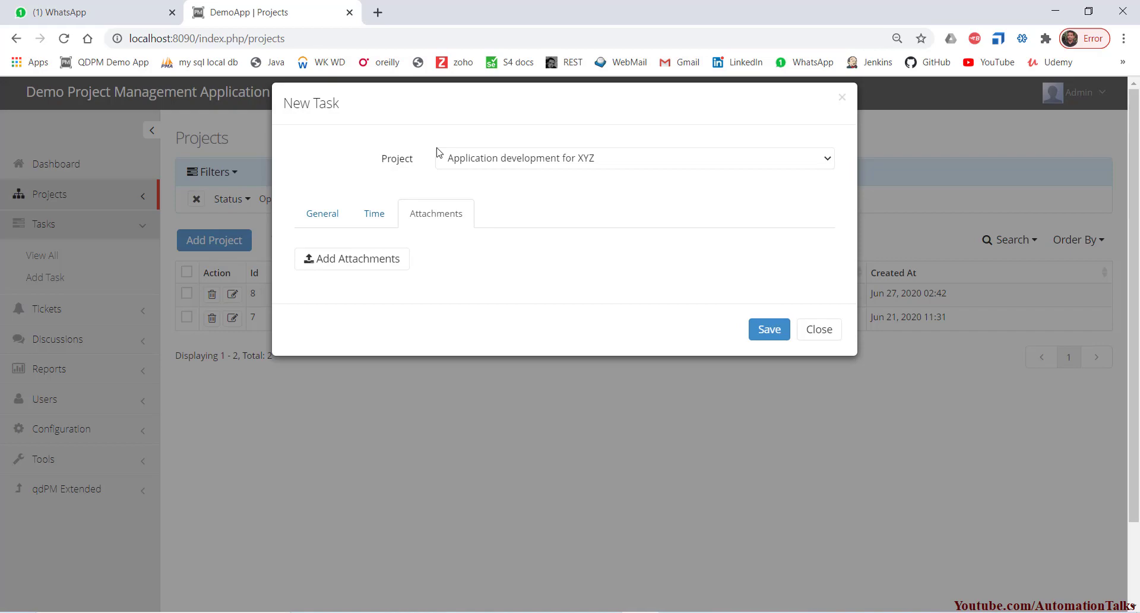
pyautogui.hotkey('alt', 'Tab')
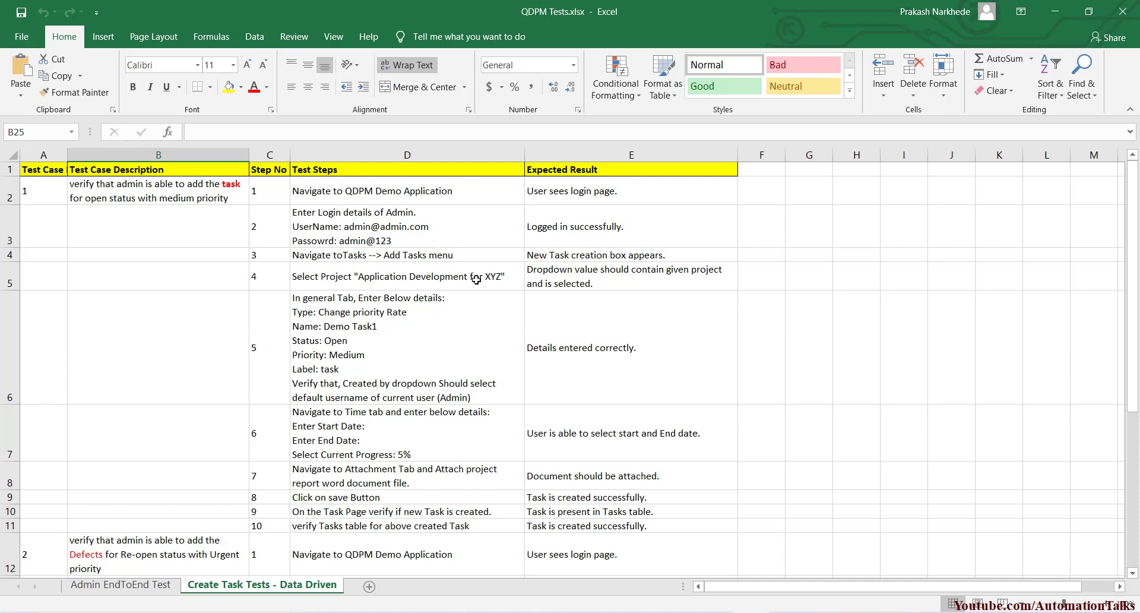
# Select rows 3 to 8 of the Create Task Tests - Data Driven sheet
pyautogui.click(10, 230)
pyautogui.moveTo(10, 238); pyautogui.dragTo(2, 317)
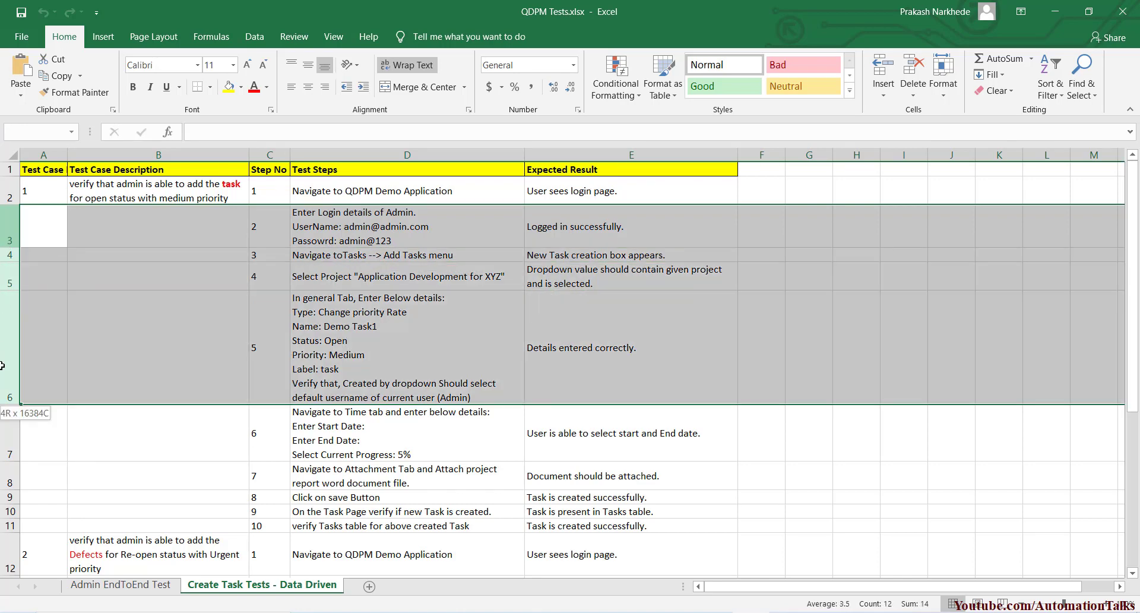
pyautogui.moveTo(3, 395); pyautogui.dragTo(12, 513)
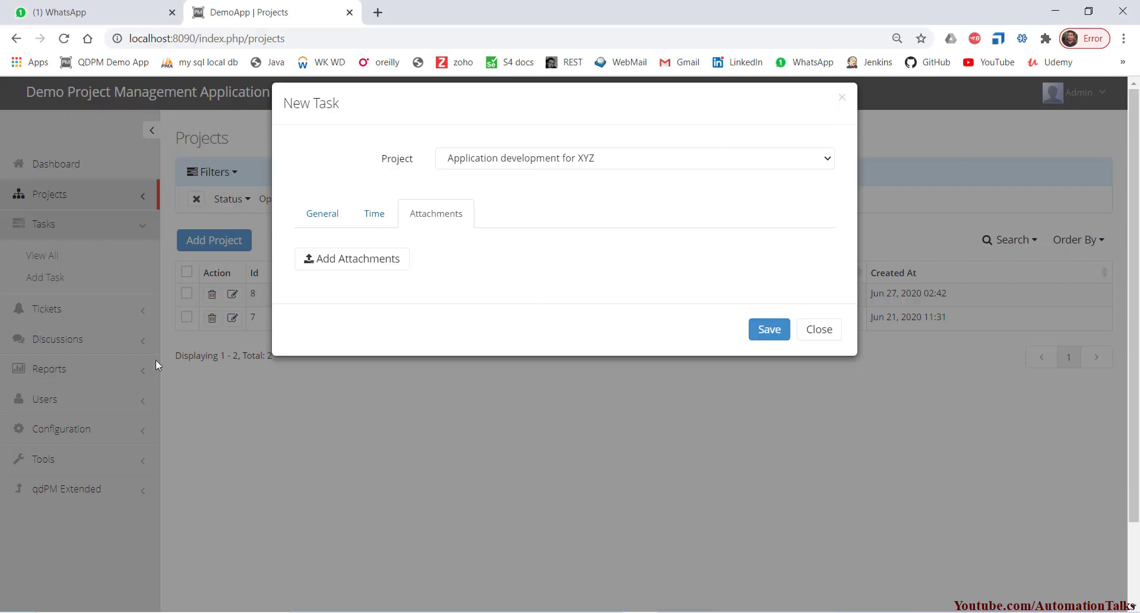
# Close the New Task form, show the empty Tasks list, and open the 'my sql local db' bookmark in a new tab
pyautogui.click(817, 332)
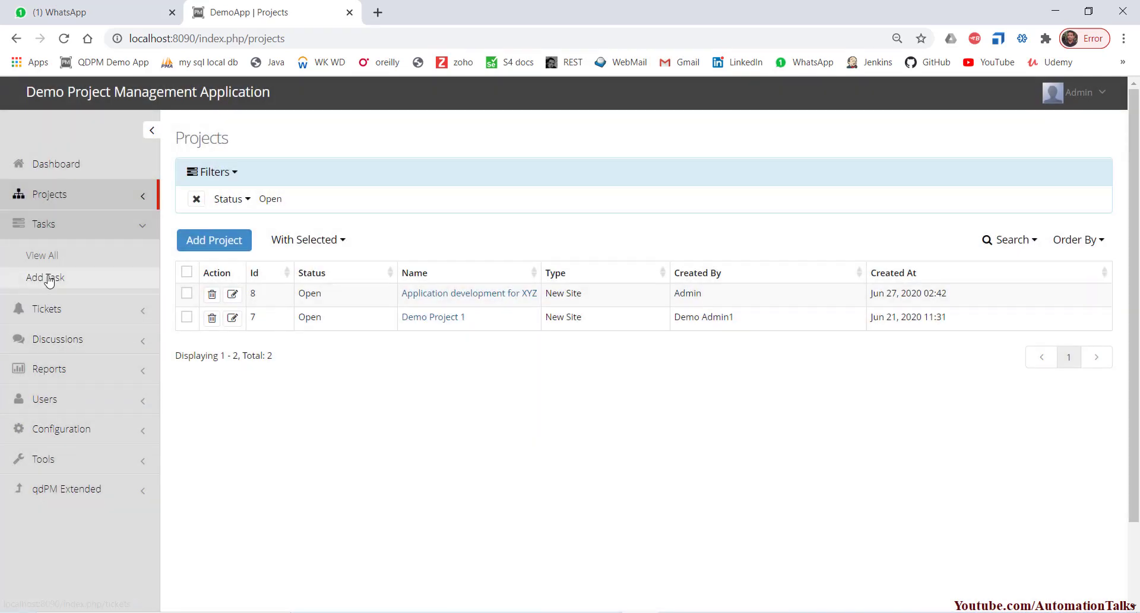
pyautogui.click(50, 264)
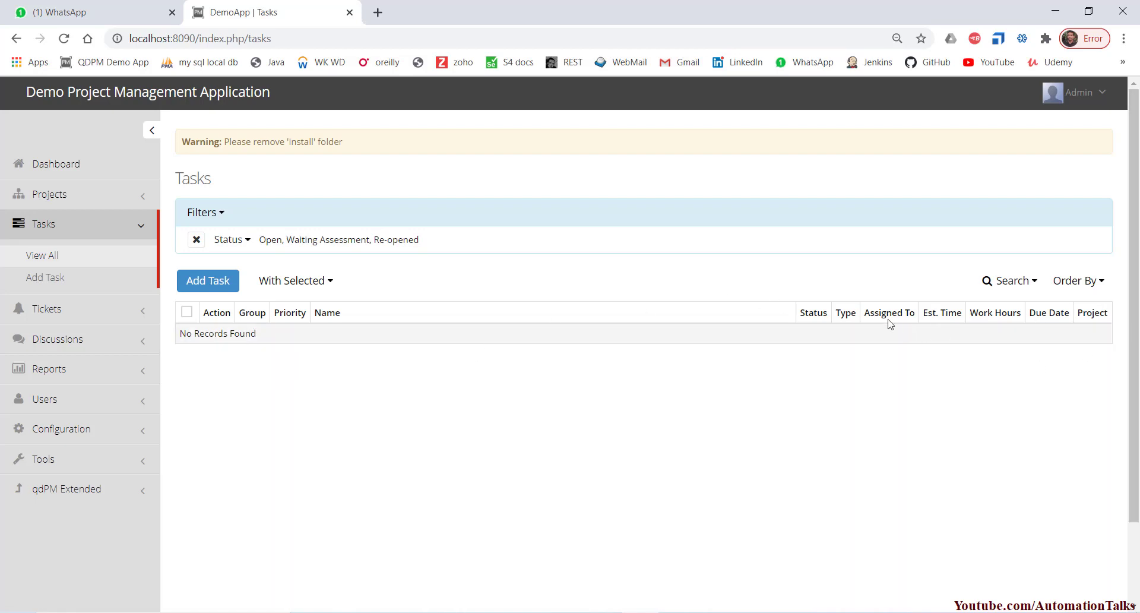
pyautogui.moveTo(885, 323); pyautogui.dragTo(66, 267)
pyautogui.click(591, 415)
pyautogui.click(378, 13)
pyautogui.click(201, 62)
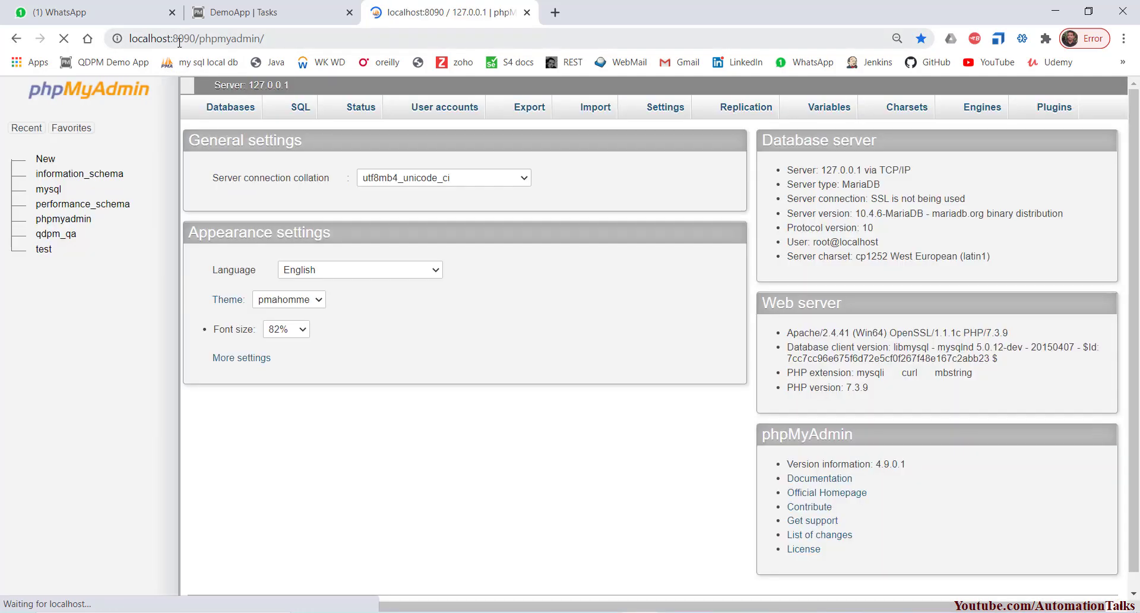
# Browse the qdpm_qa tasks table to show zero rows, matching qdPM's empty Tasks list
pyautogui.click(63, 235)
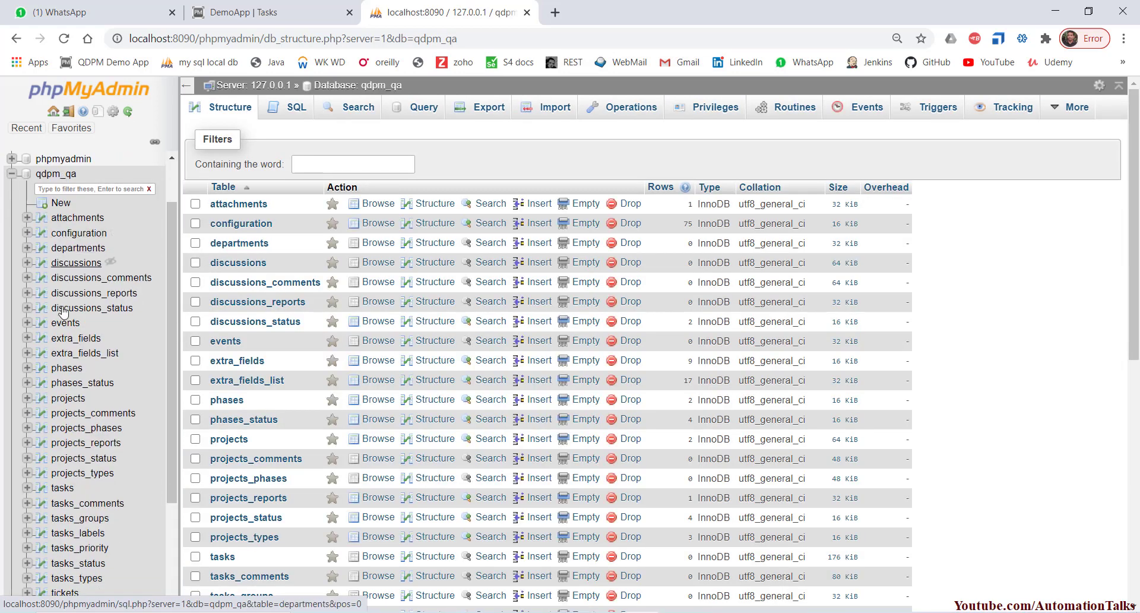
pyautogui.scroll(-3, 69, 425)
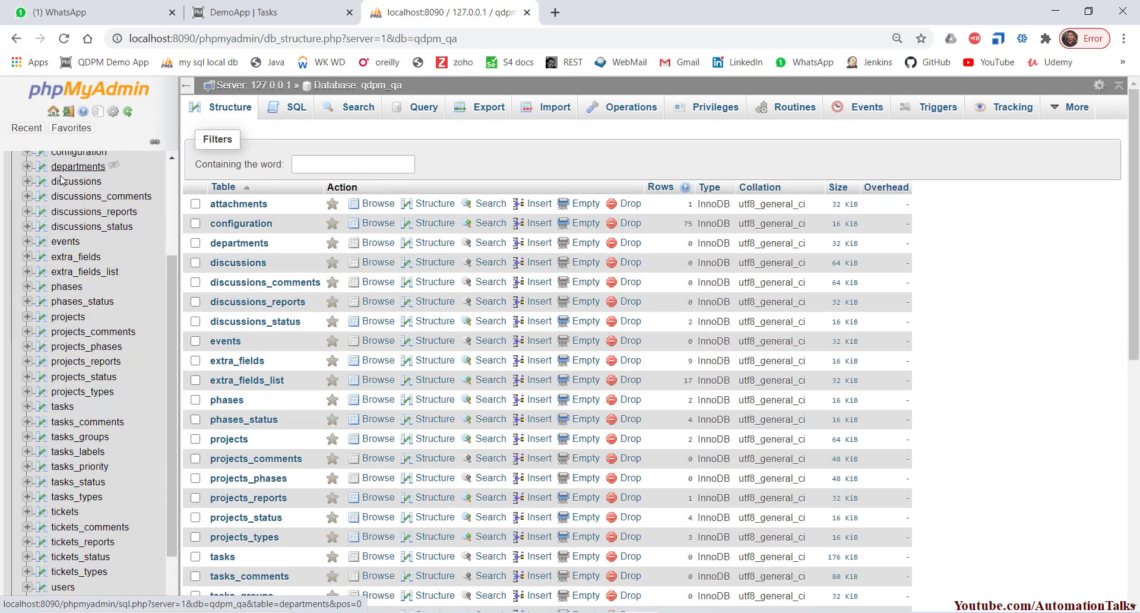
pyautogui.click(61, 407)
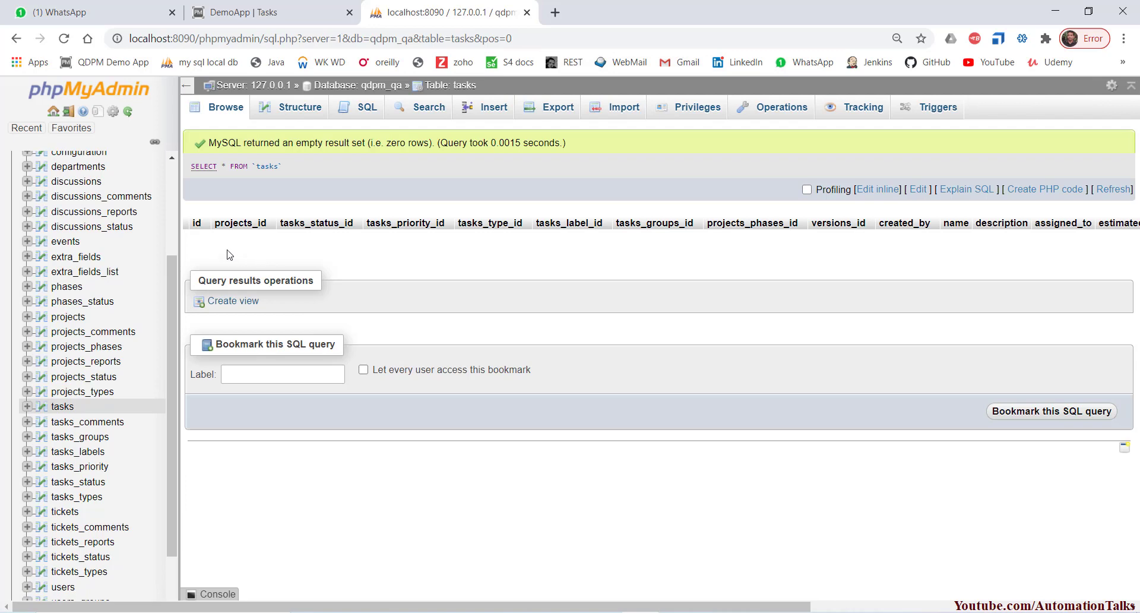
pyautogui.click(302, 7)
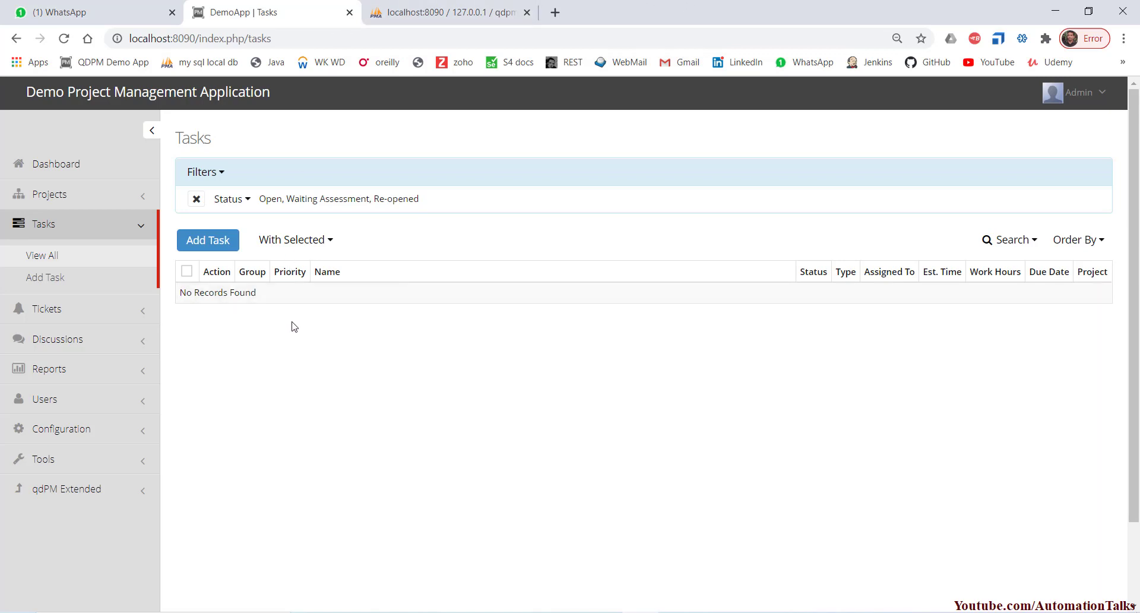
pyautogui.click(413, 9)
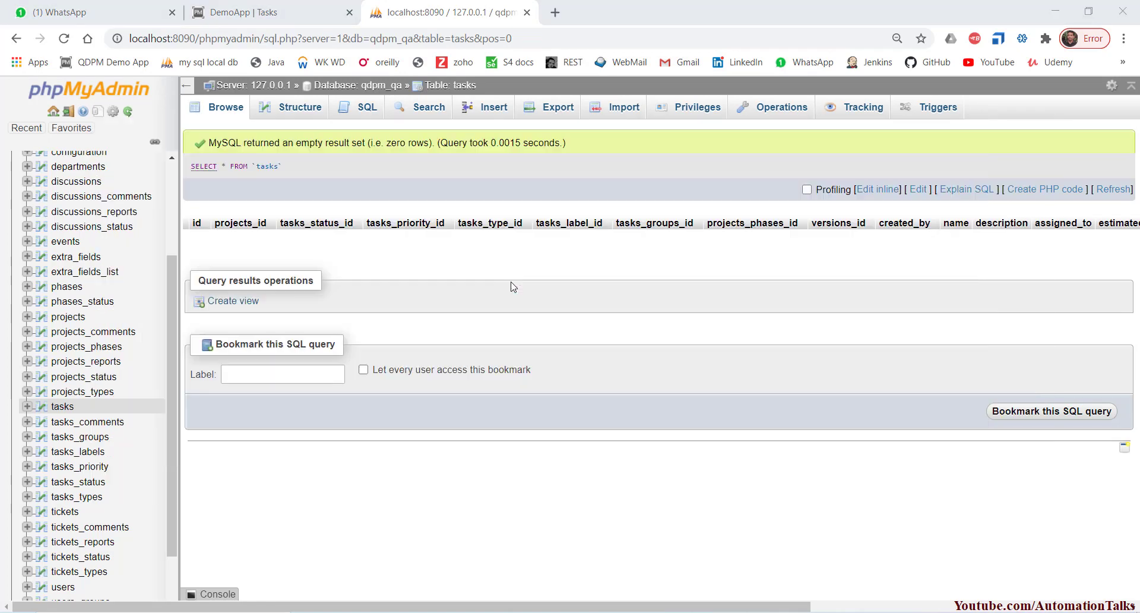
pyautogui.hotkey('alt', 'Tab')
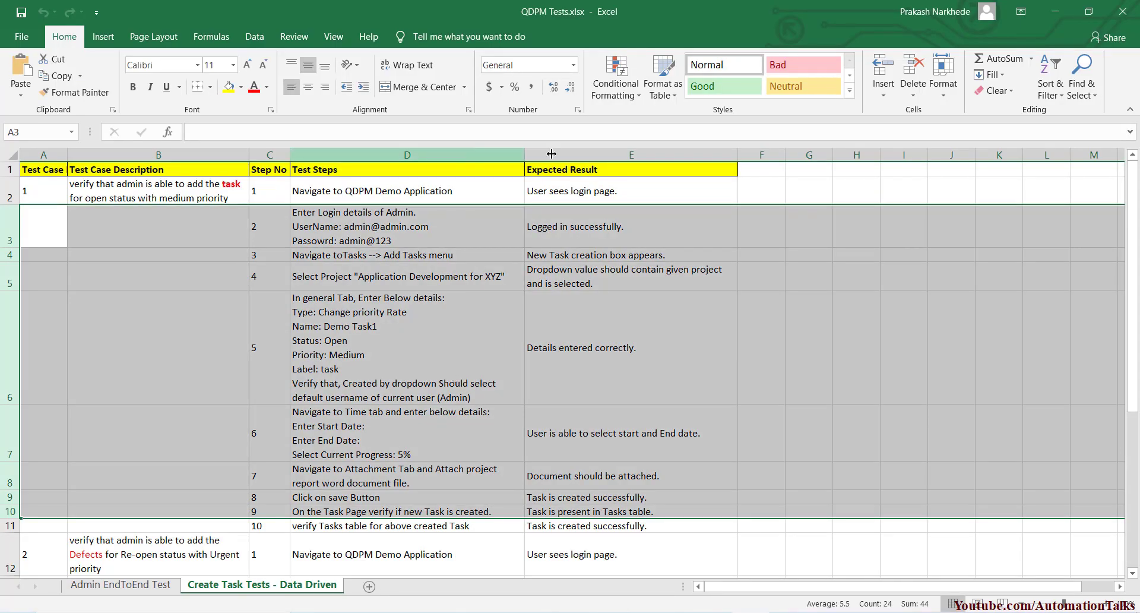
# On the Admin EndToEnd Test sheet, select rows 3 to 5 for the login and add-user steps
pyautogui.moveTo(1131, 414); pyautogui.dragTo(1134, 534)
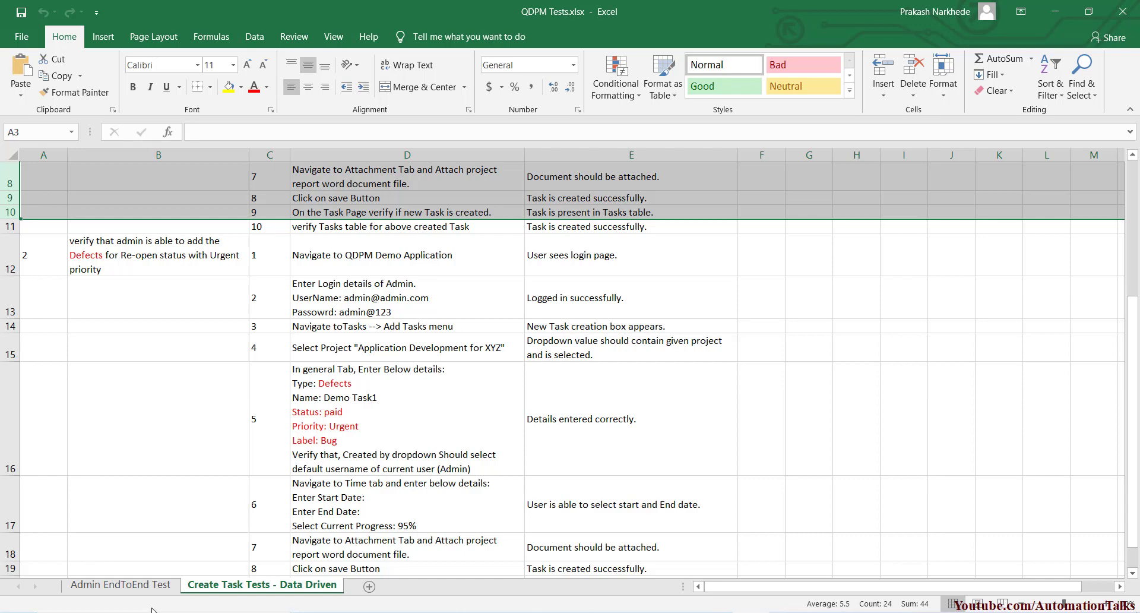
pyautogui.click(163, 591)
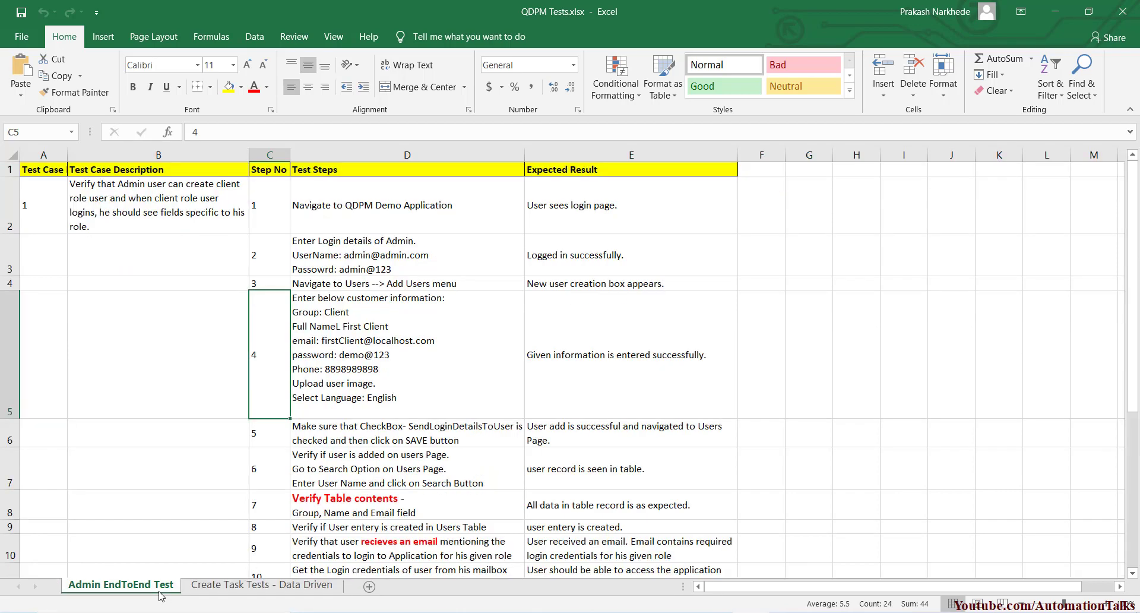
pyautogui.click(434, 271)
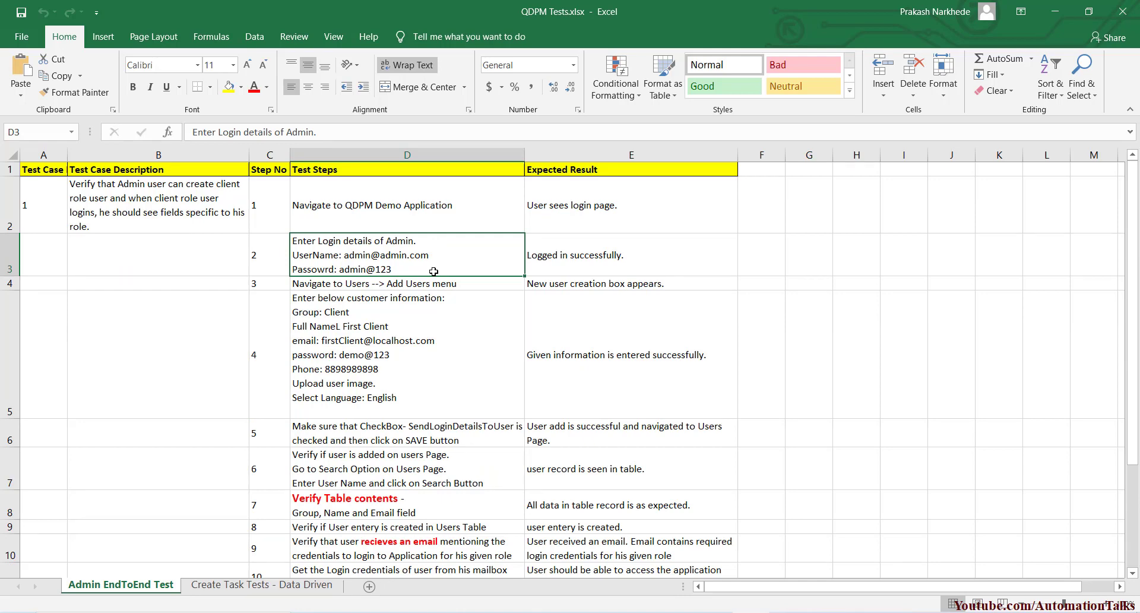
pyautogui.click(11, 245)
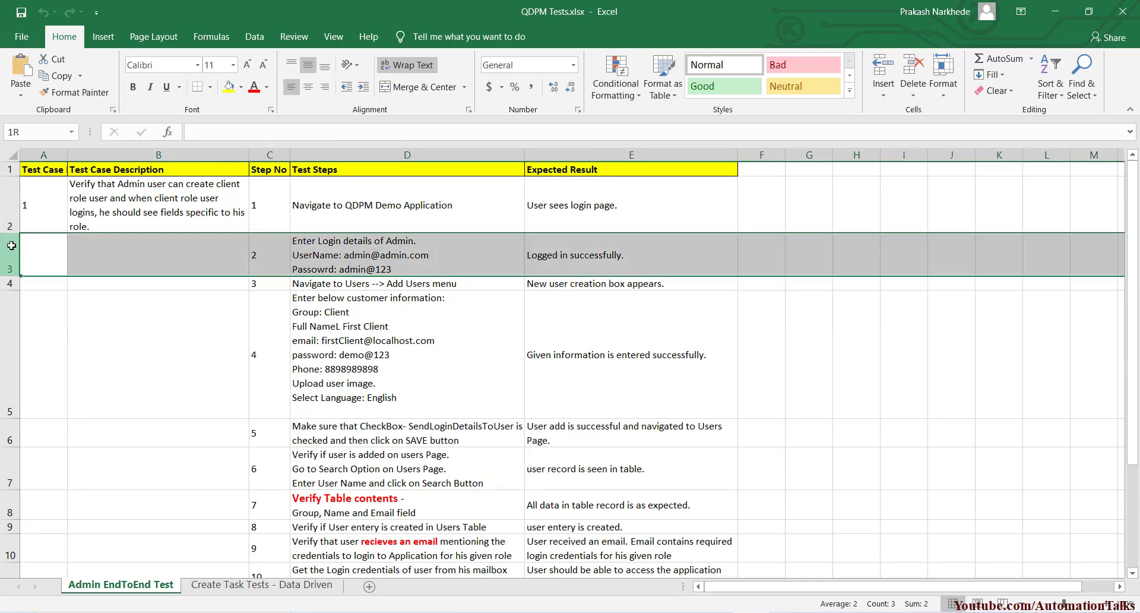
pyautogui.moveTo(2, 268); pyautogui.dragTo(4, 356)
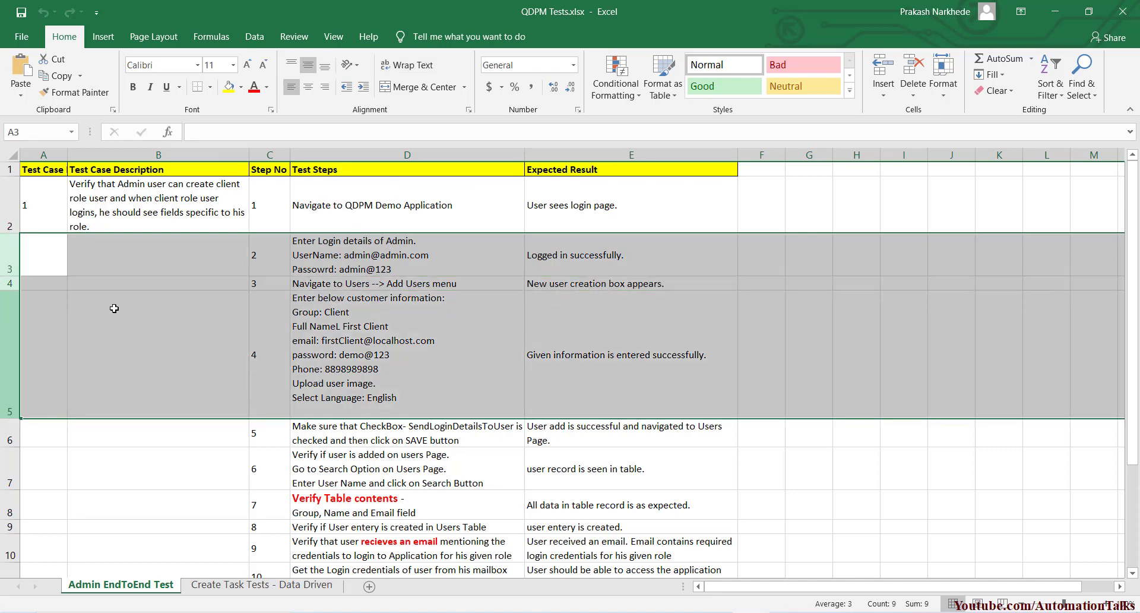
pyautogui.hotkey('alt', 'Tab')
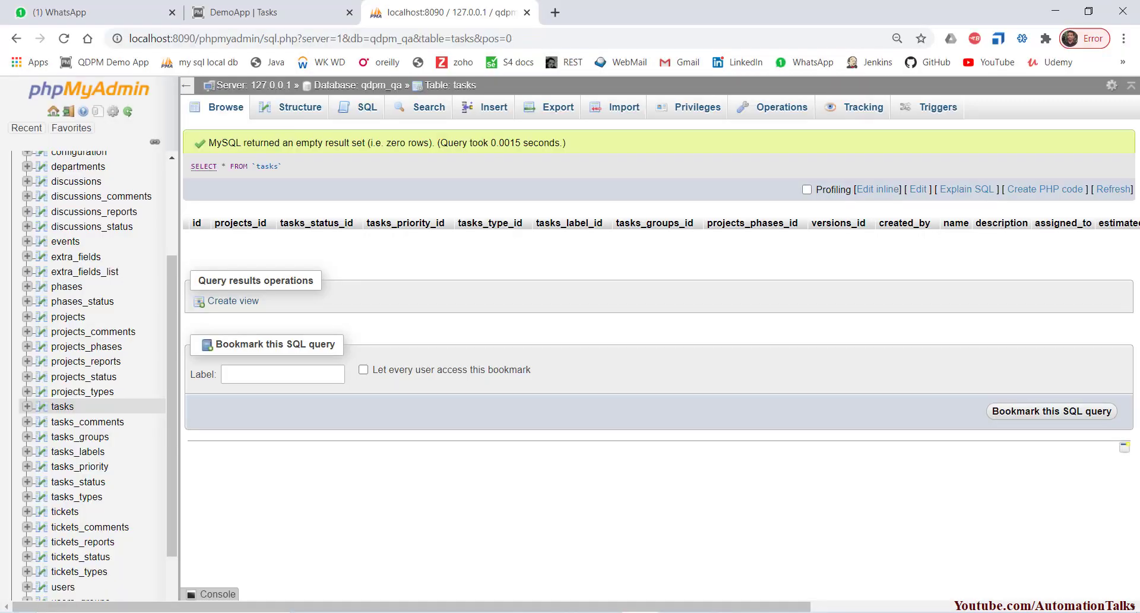
# Start a new qdPM user from the Users menu with Group set to Client
pyautogui.click(285, 10)
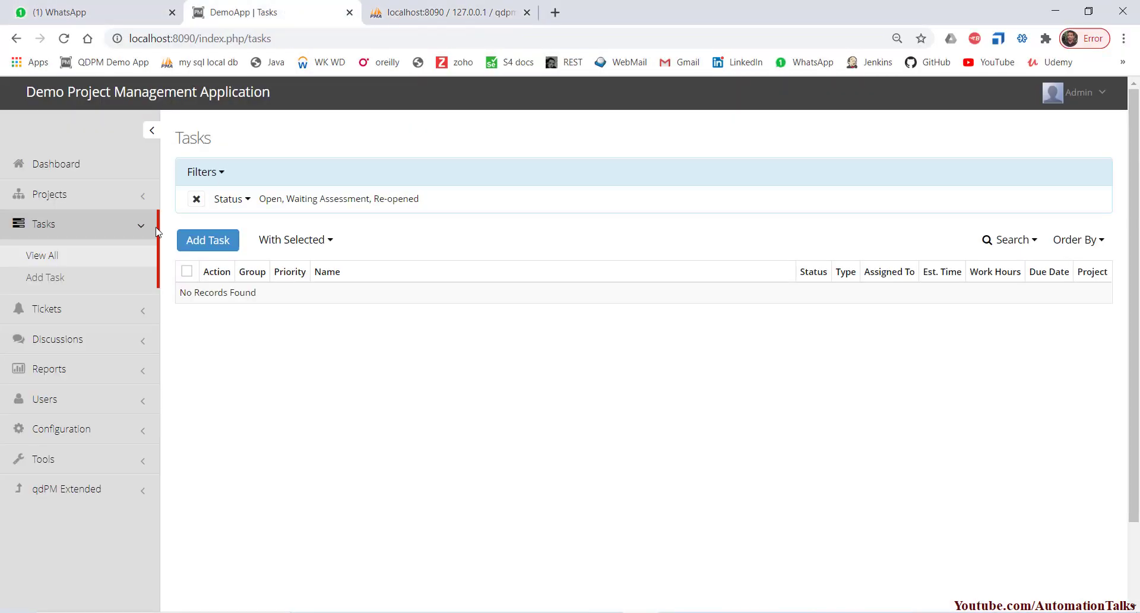
pyautogui.click(70, 397)
pyautogui.scroll(-3, 69, 392)
pyautogui.click(63, 362)
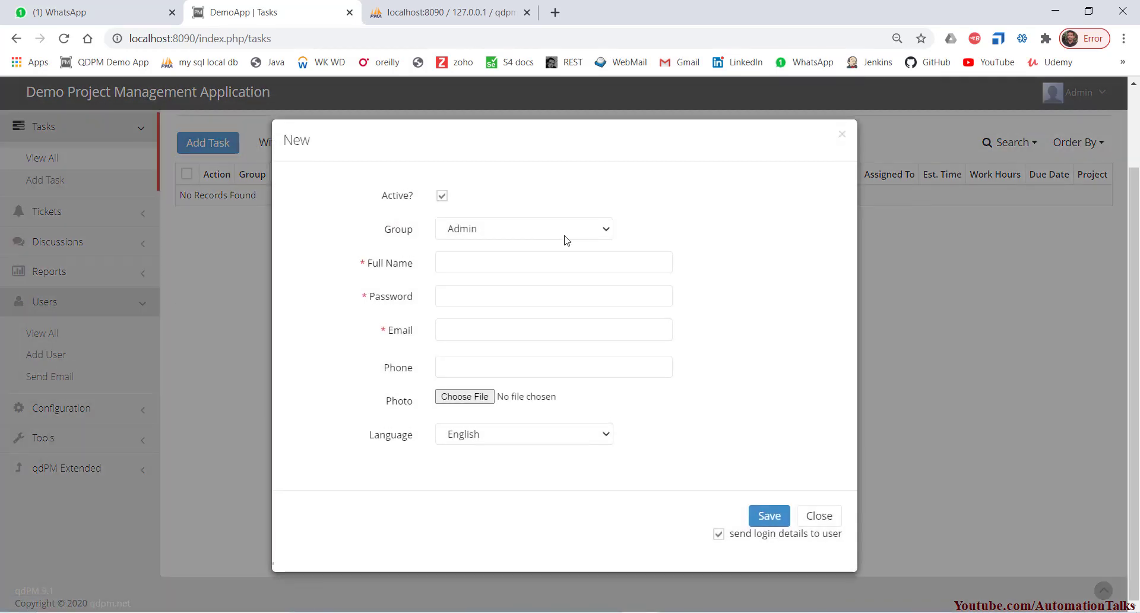
pyautogui.click(551, 235)
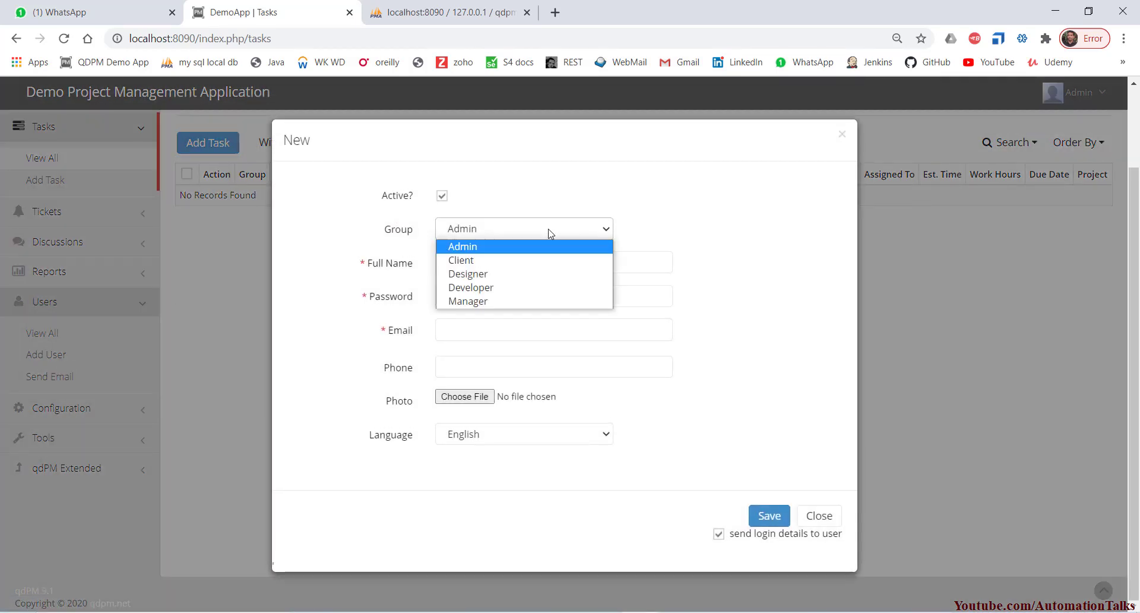
pyautogui.click(341, 294)
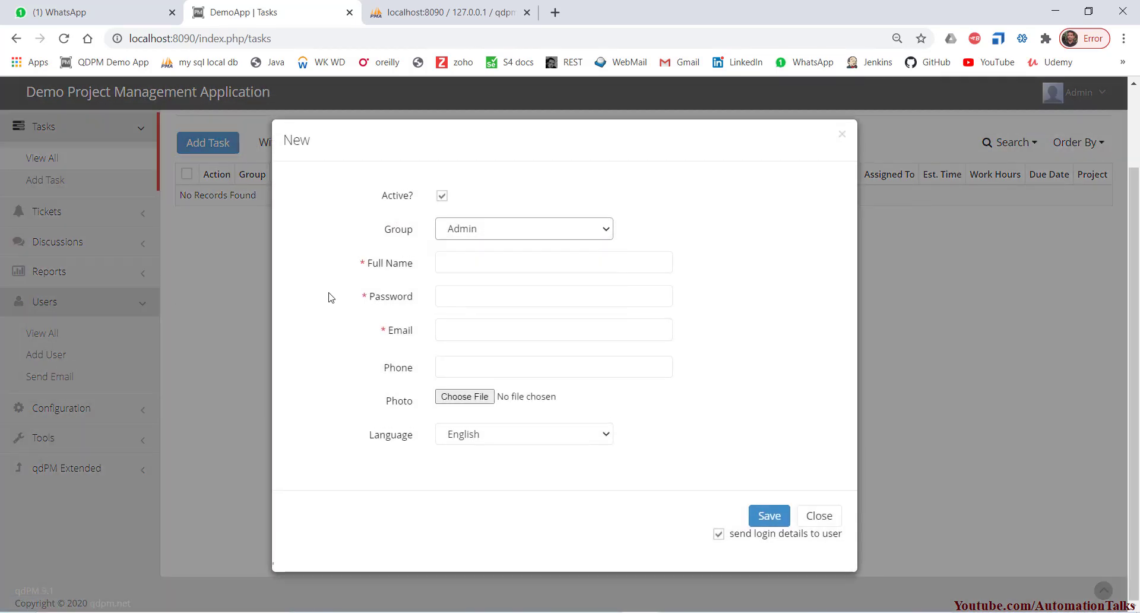
pyautogui.click(512, 229)
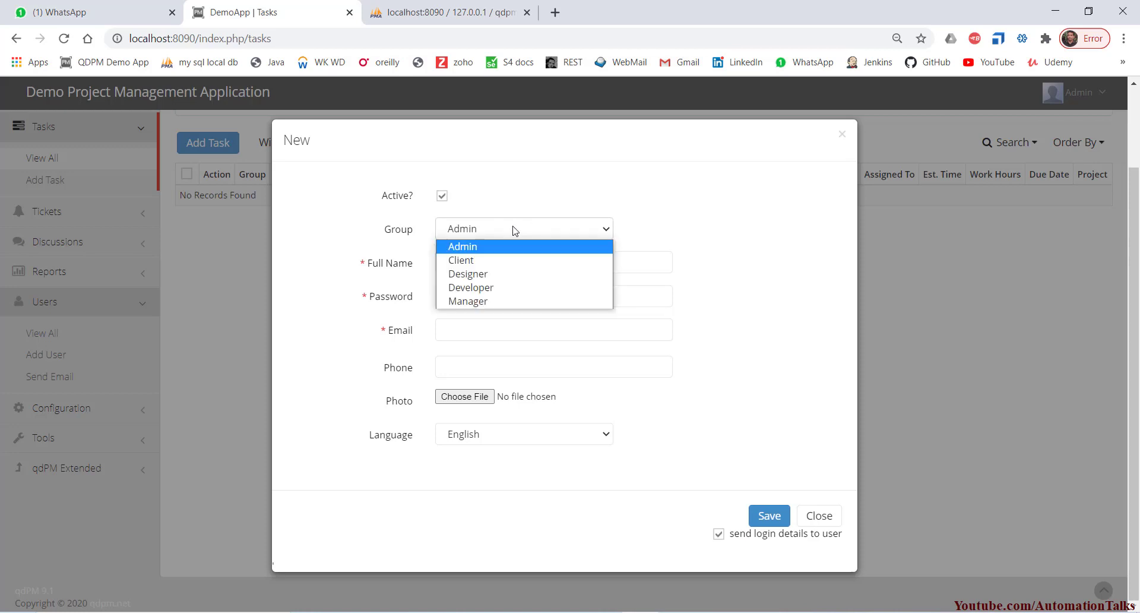
pyautogui.click(481, 261)
pyautogui.click(365, 289)
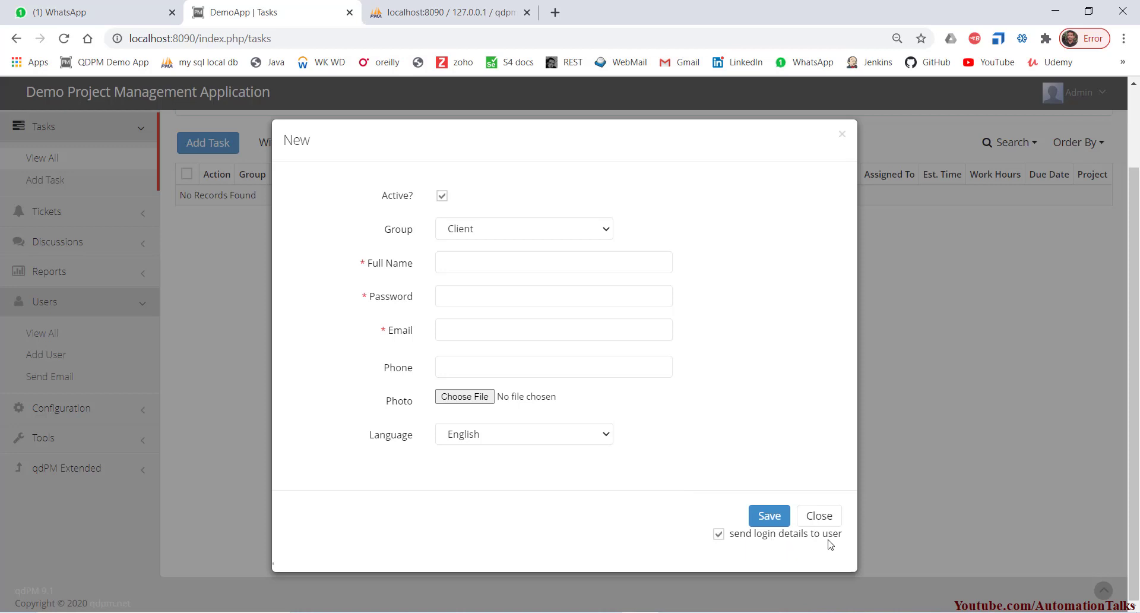
pyautogui.hotkey('alt', 'Tab')
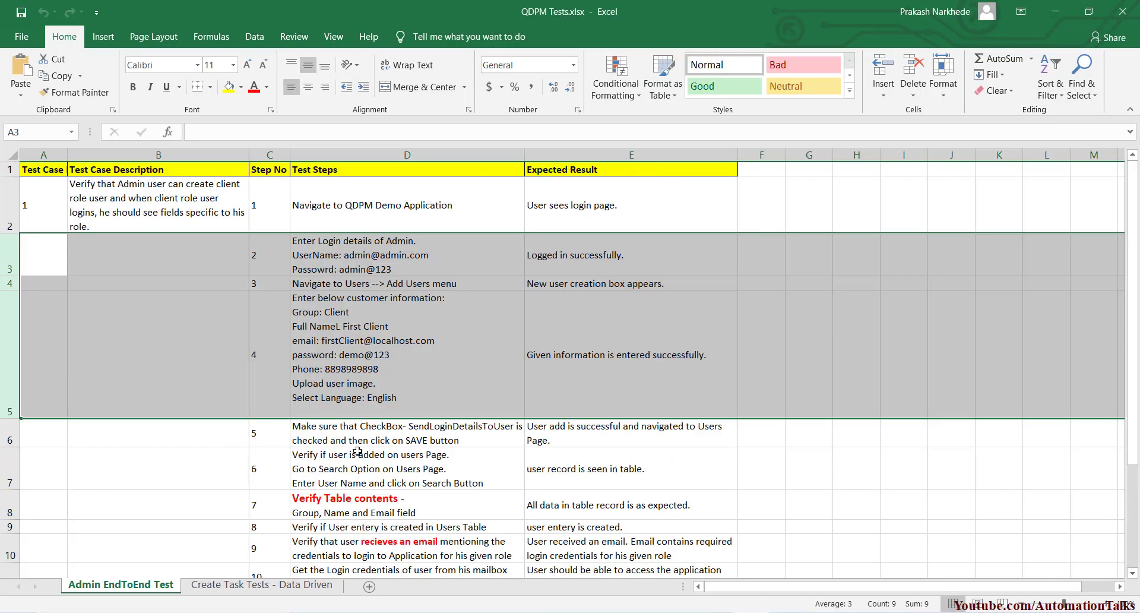
# Read steps 5 and 6 in cells D6, E6, D7 and E7, and select row 7
pyautogui.click(379, 443)
pyautogui.click(338, 467)
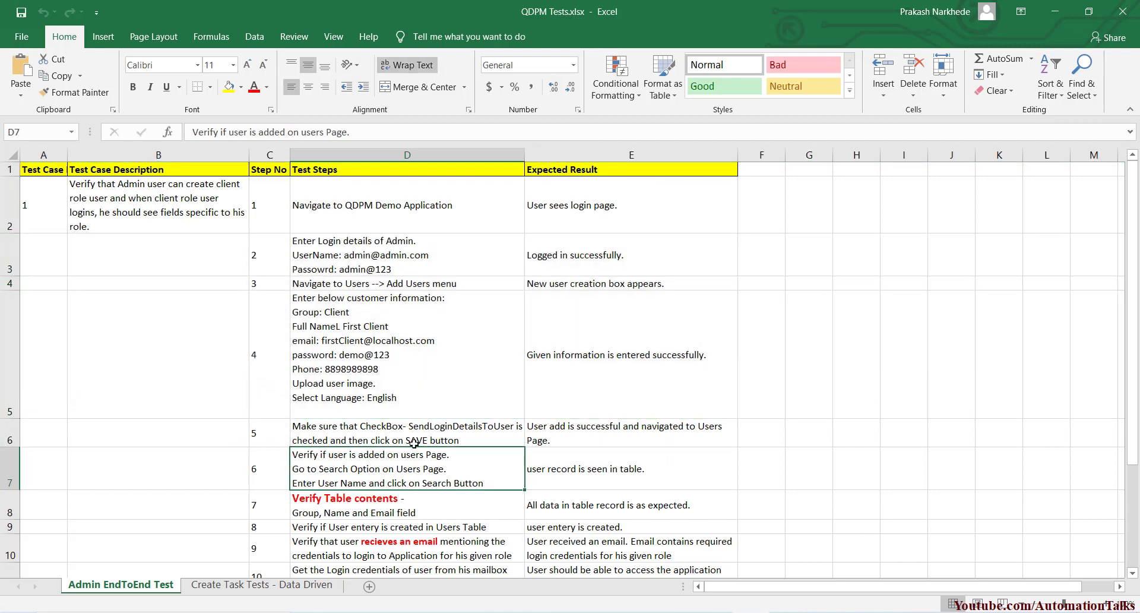
pyautogui.click(604, 436)
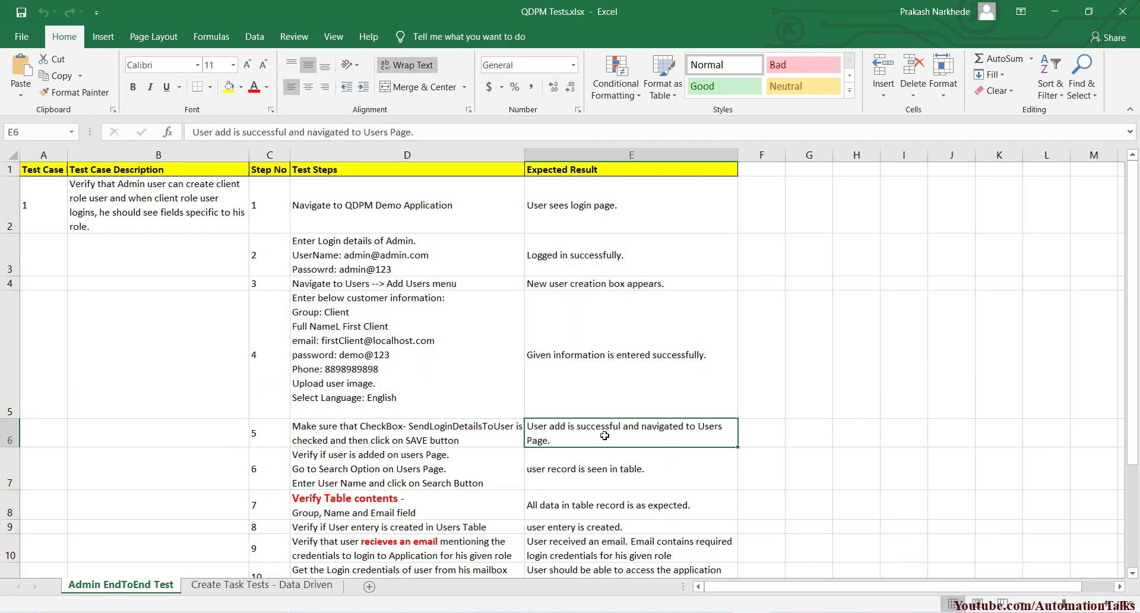
pyautogui.click(657, 482)
pyautogui.click(397, 476)
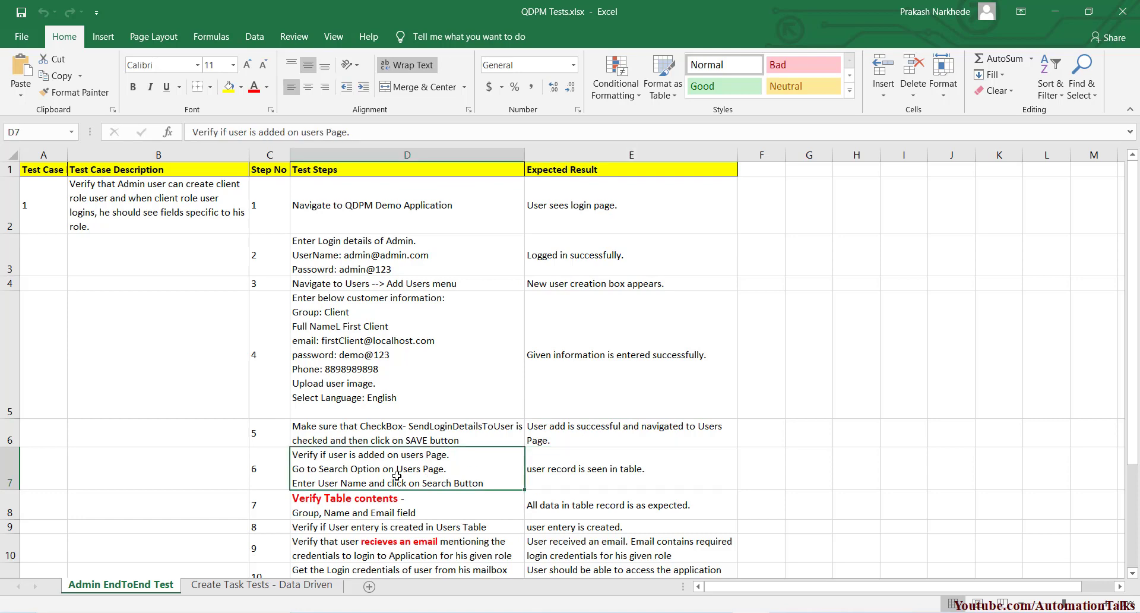
pyautogui.click(10, 475)
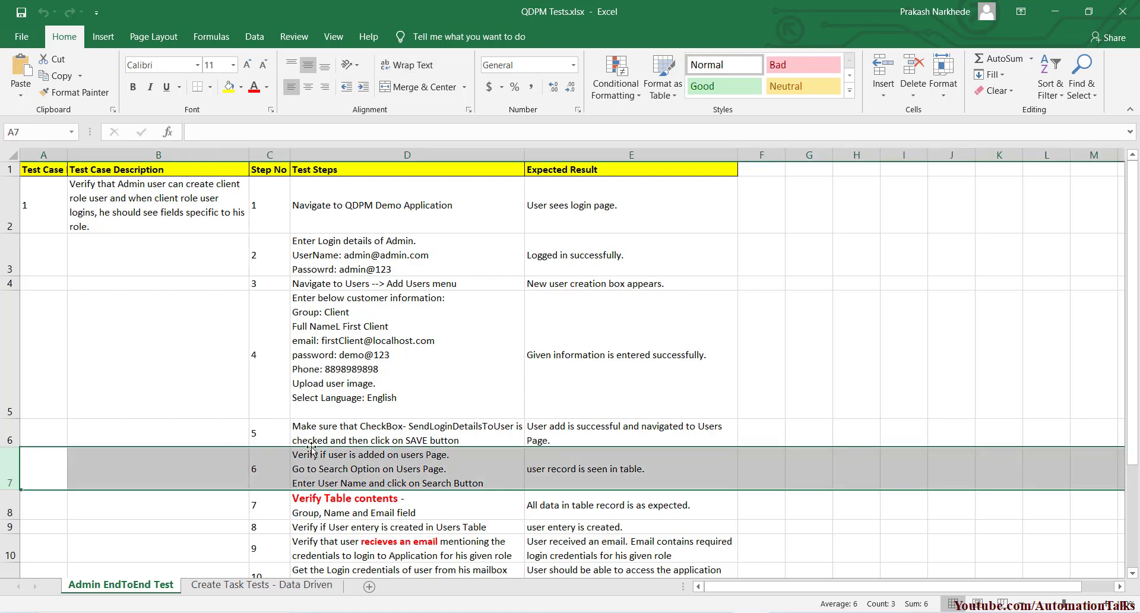
pyautogui.hotkey('alt', 'Tab')
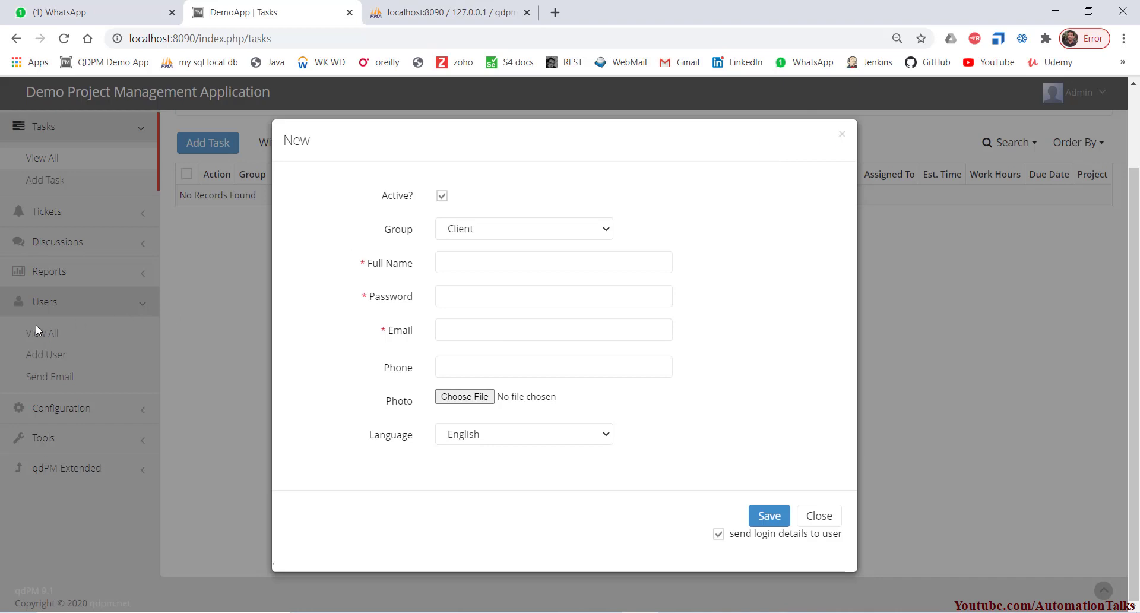
# Close the new user form and show qdPM's Users list of five accounts
pyautogui.click(819, 515)
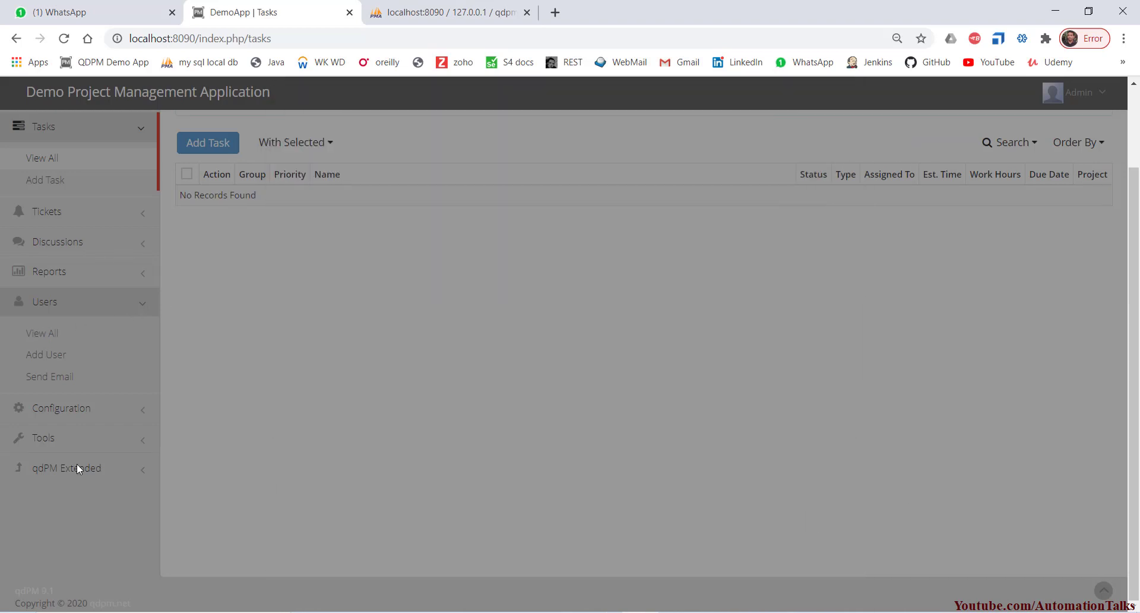
pyautogui.click(66, 342)
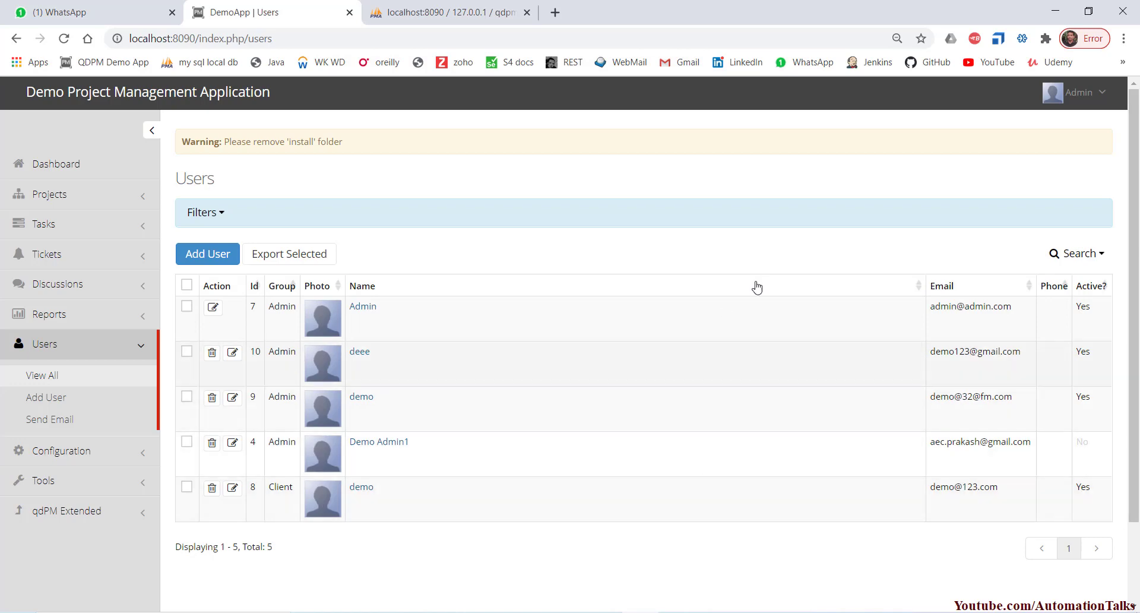
pyautogui.hotkey('alt', 'Tab')
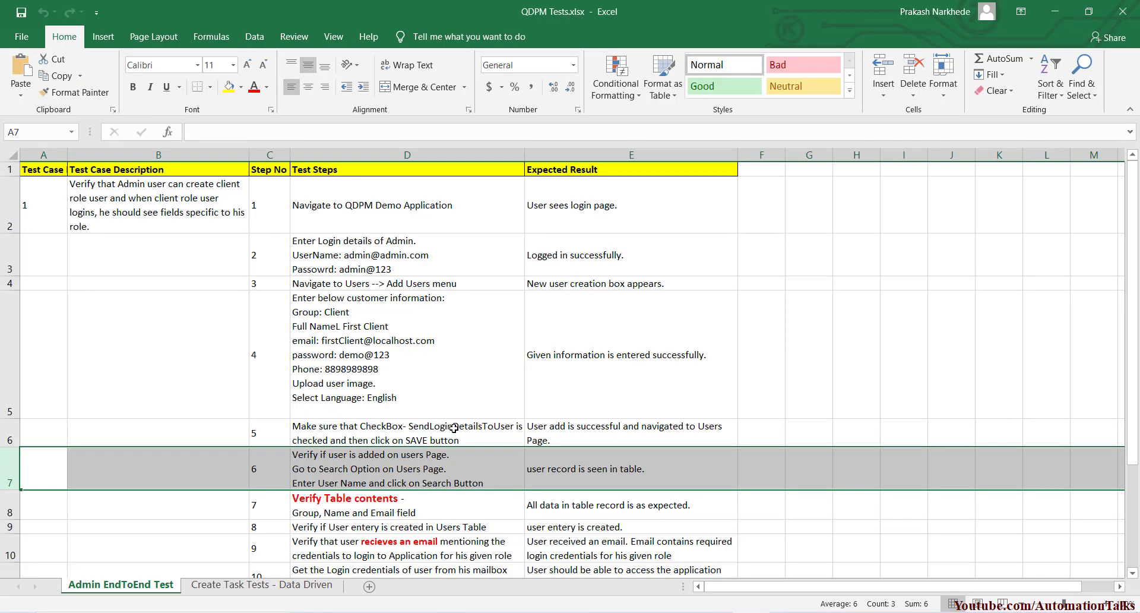
# Select row 8, the Verify Table contents step, then bring up the phpMyAdmin tab
pyautogui.scroll(-1, 453, 428)
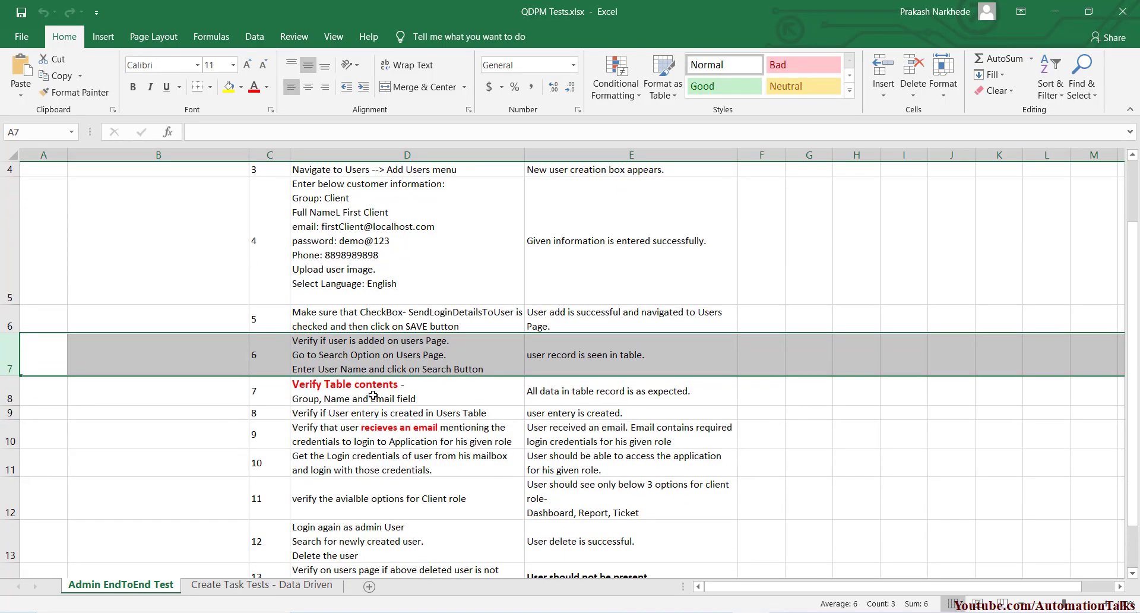
pyautogui.click(372, 395)
pyautogui.click(10, 387)
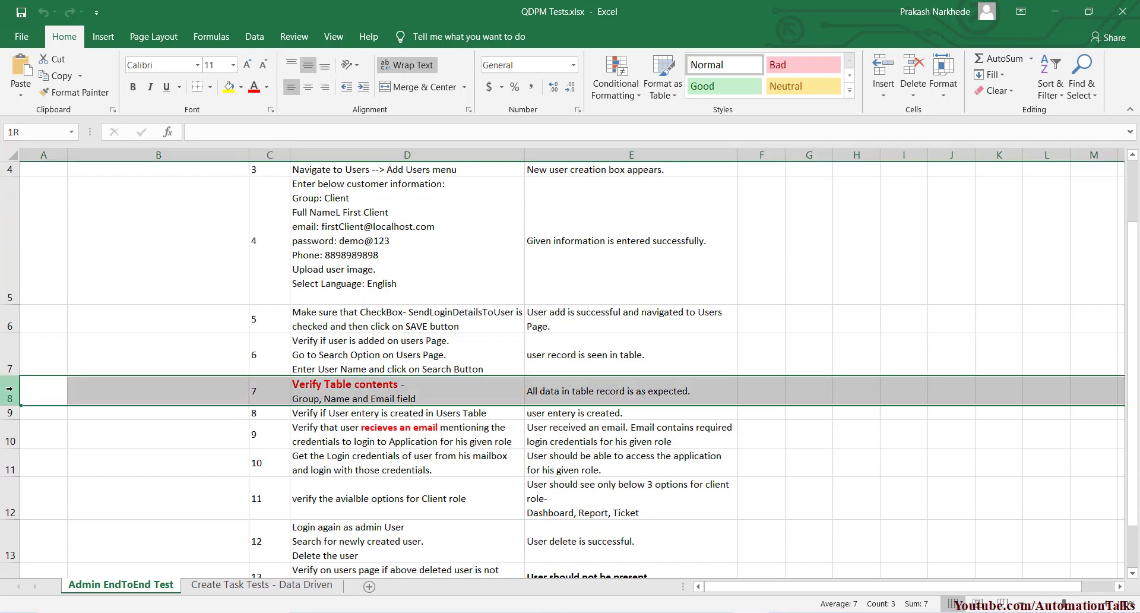
pyautogui.hotkey('alt', 'Tab')
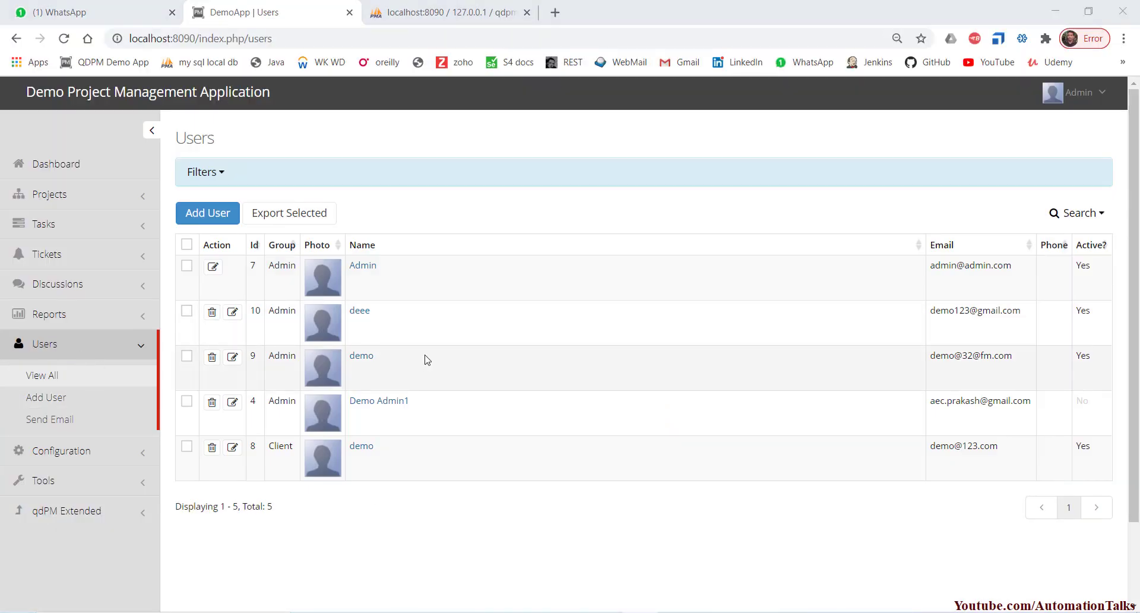
pyautogui.hotkey('alt', 'Tab')
pyautogui.hotkey('alt', 'Tab')
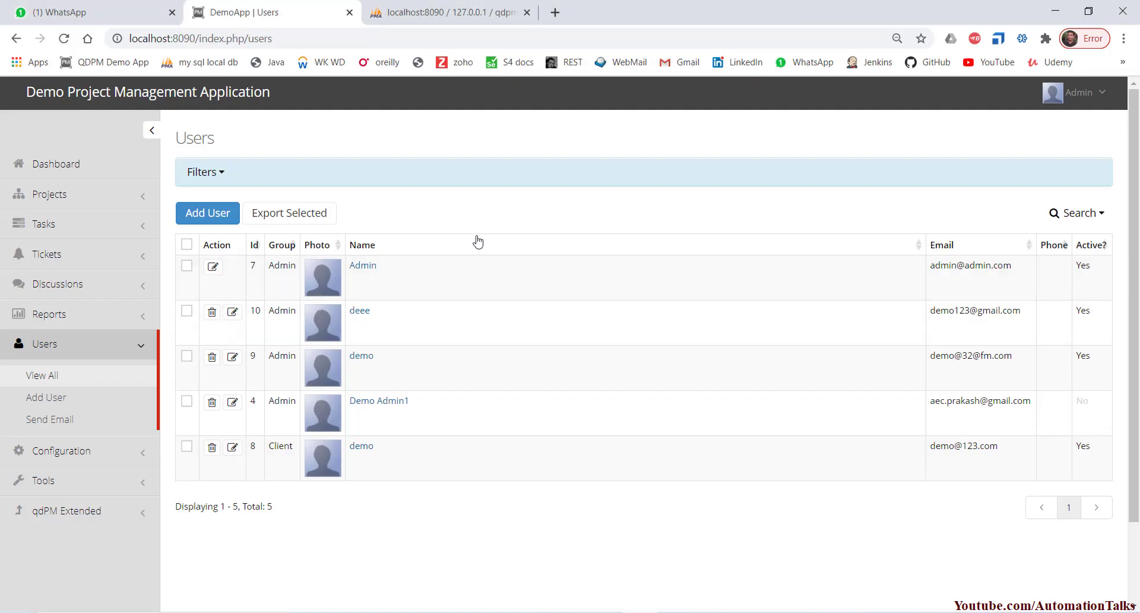
pyautogui.click(454, 13)
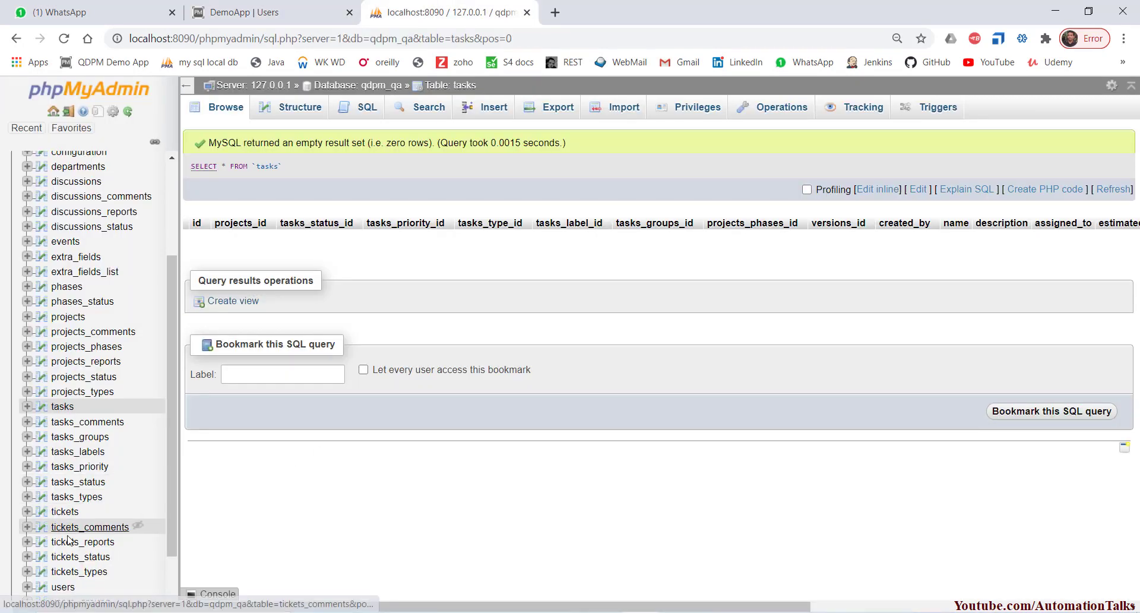
# Browse the qdpm_qa users table listing five records, then return to the QDPM Tests workbook
pyautogui.scroll(-1, 71, 522)
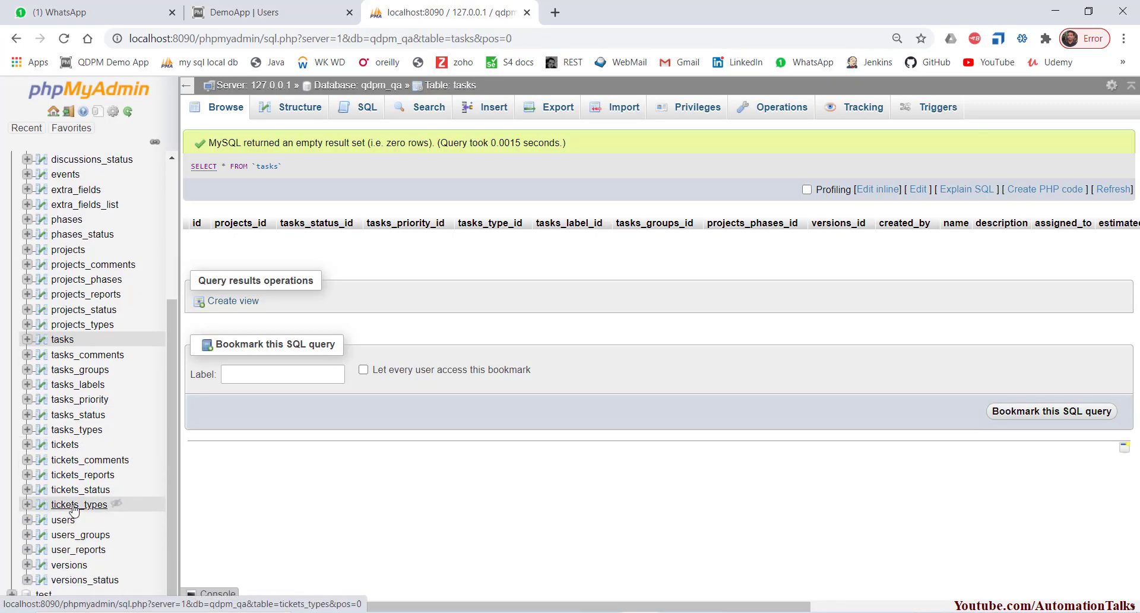
pyautogui.click(66, 520)
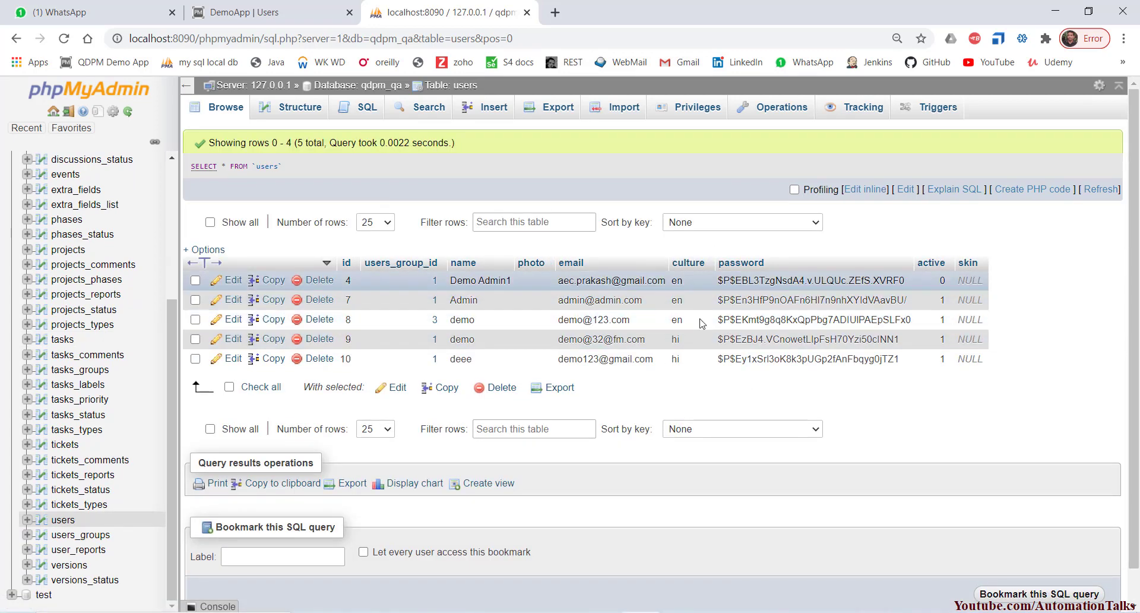
pyautogui.hotkey('alt', 'Tab')
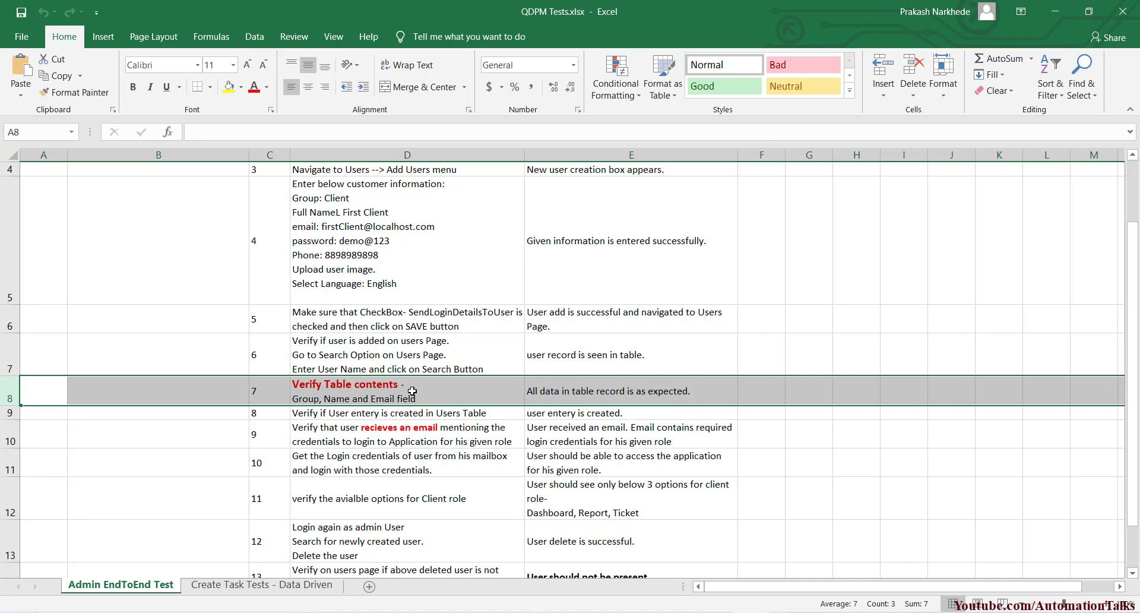
pyautogui.click(19, 431)
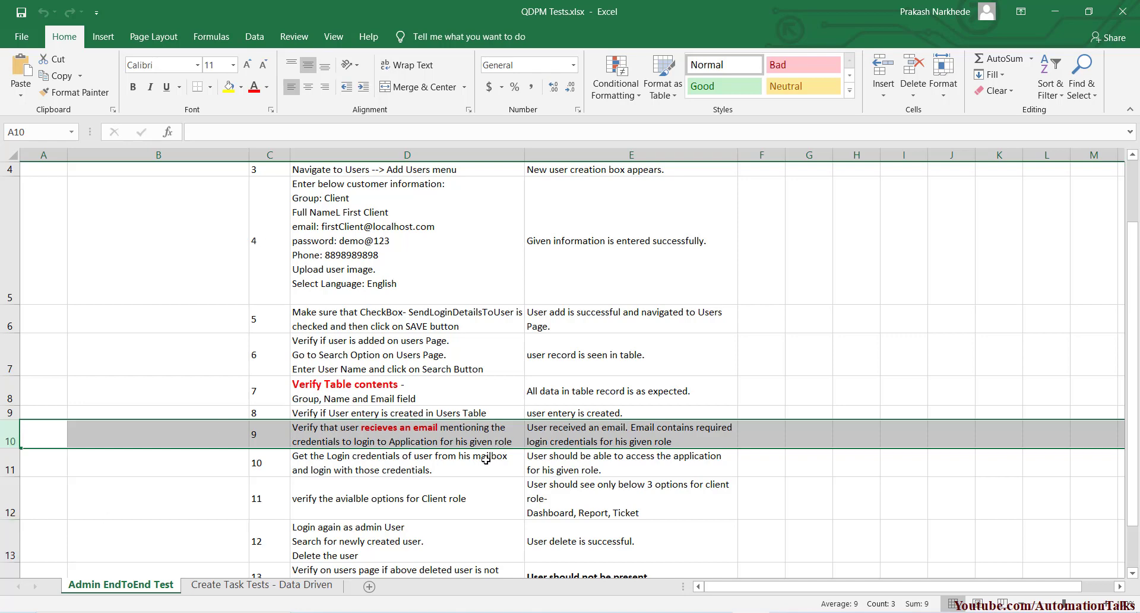
pyautogui.click(398, 469)
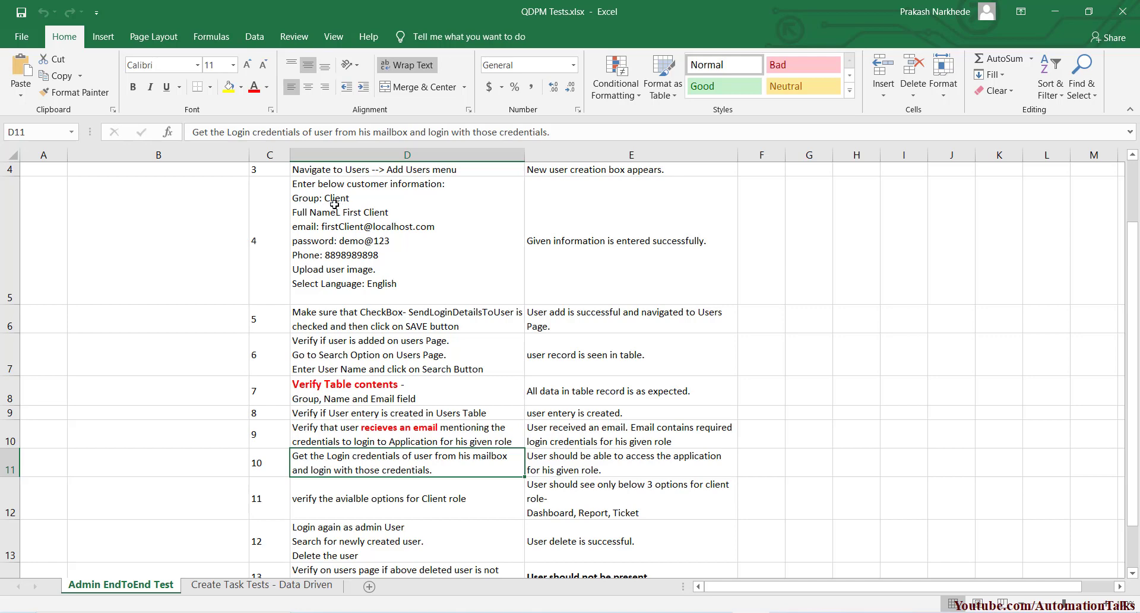
pyautogui.click(552, 466)
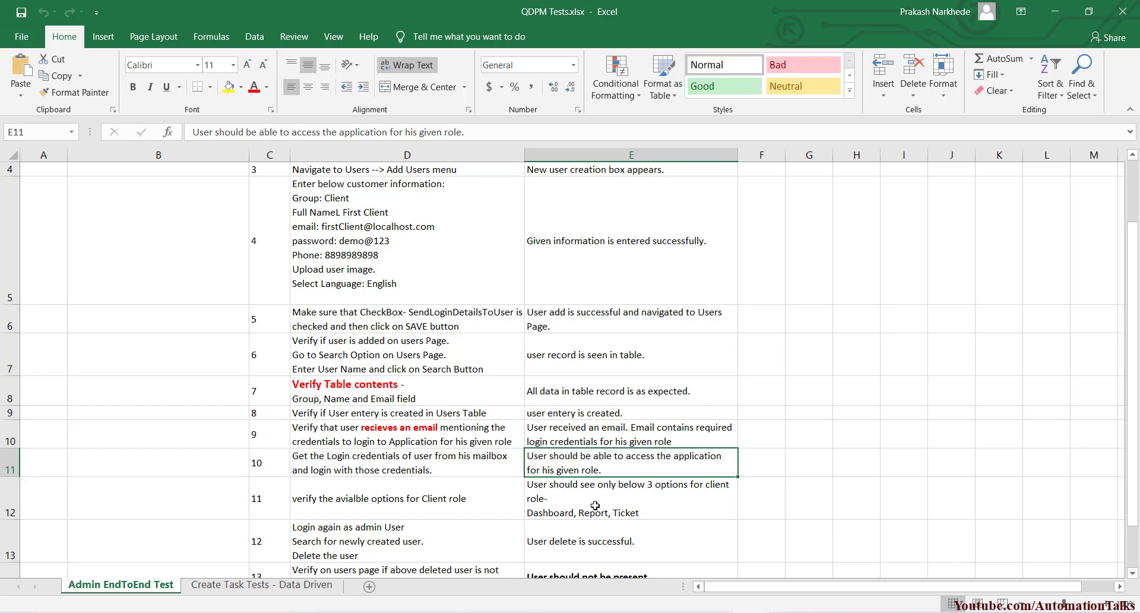
pyautogui.moveTo(488, 512); pyautogui.dragTo(542, 488)
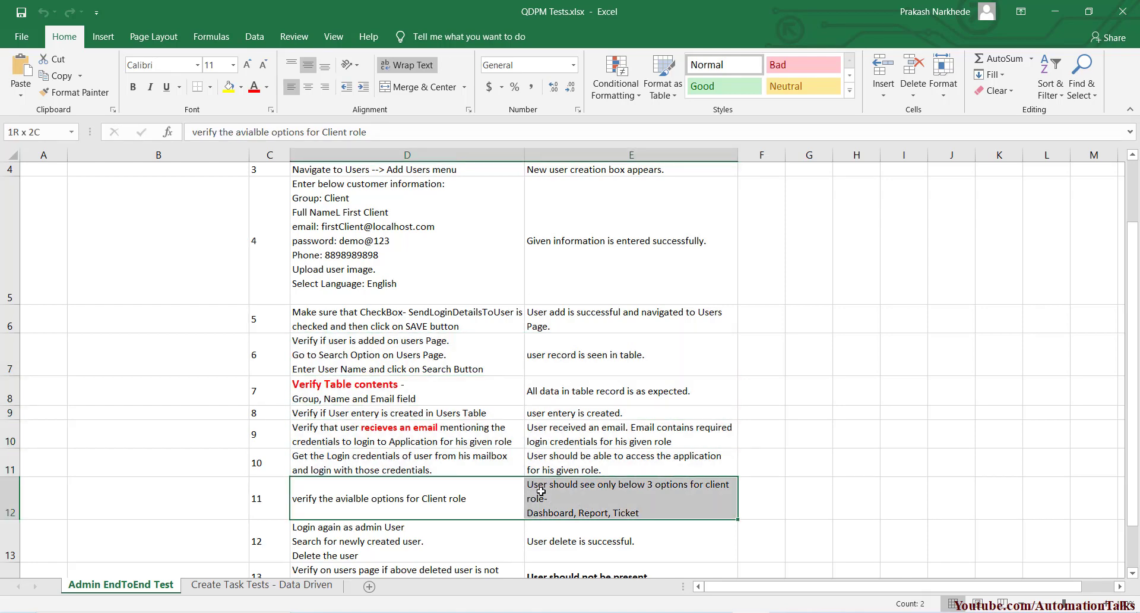
pyautogui.click(411, 508)
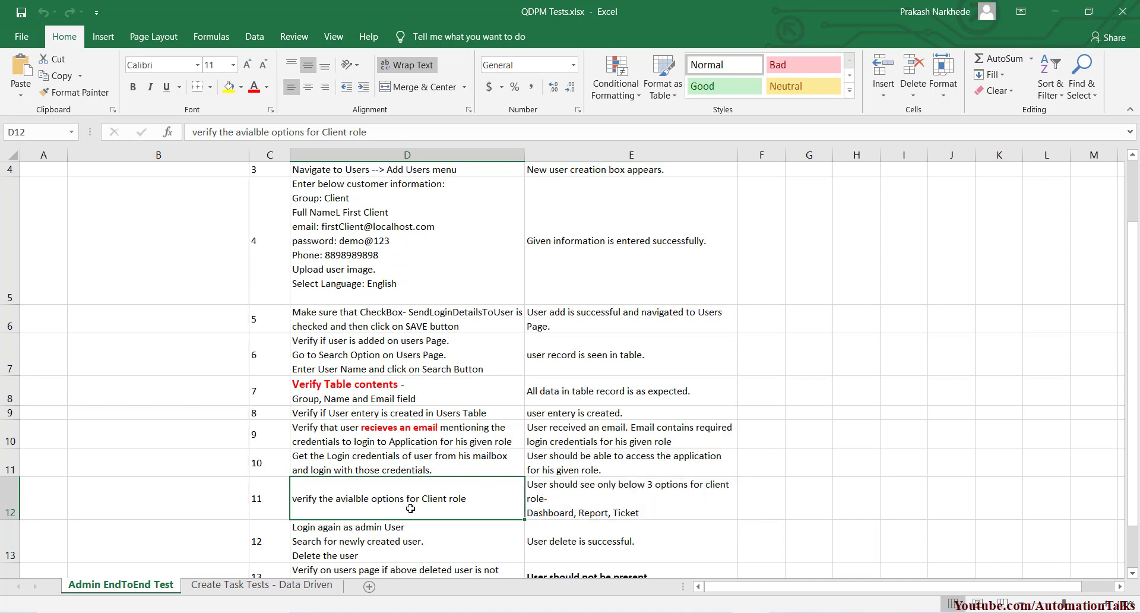
pyautogui.moveTo(421, 508); pyautogui.dragTo(581, 508)
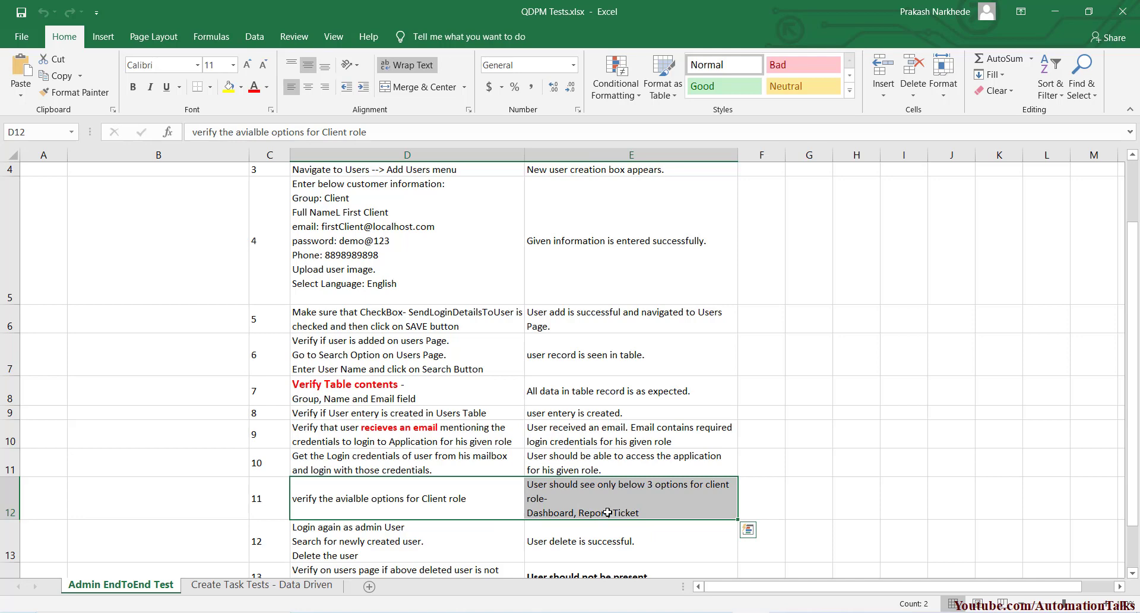
pyautogui.scroll(-2, 562, 523)
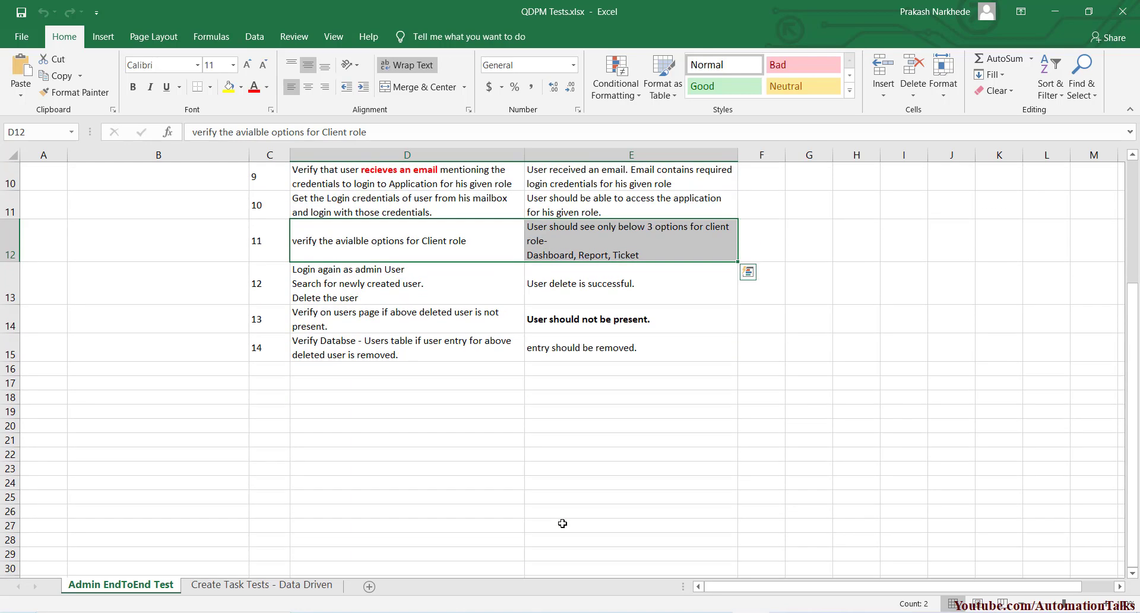
pyautogui.click(423, 276)
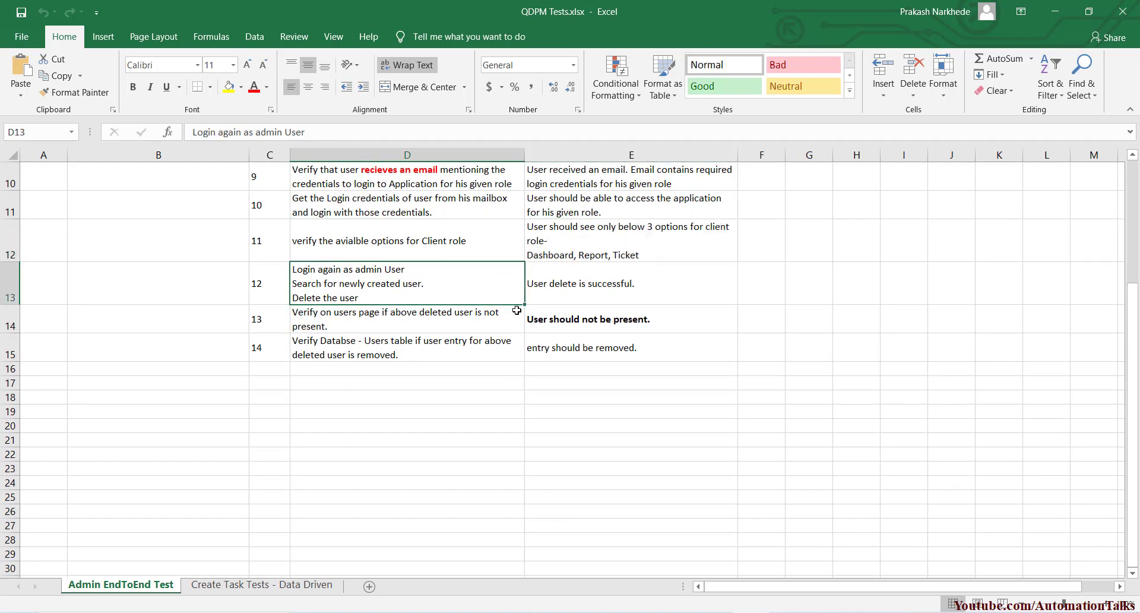
pyautogui.click(479, 328)
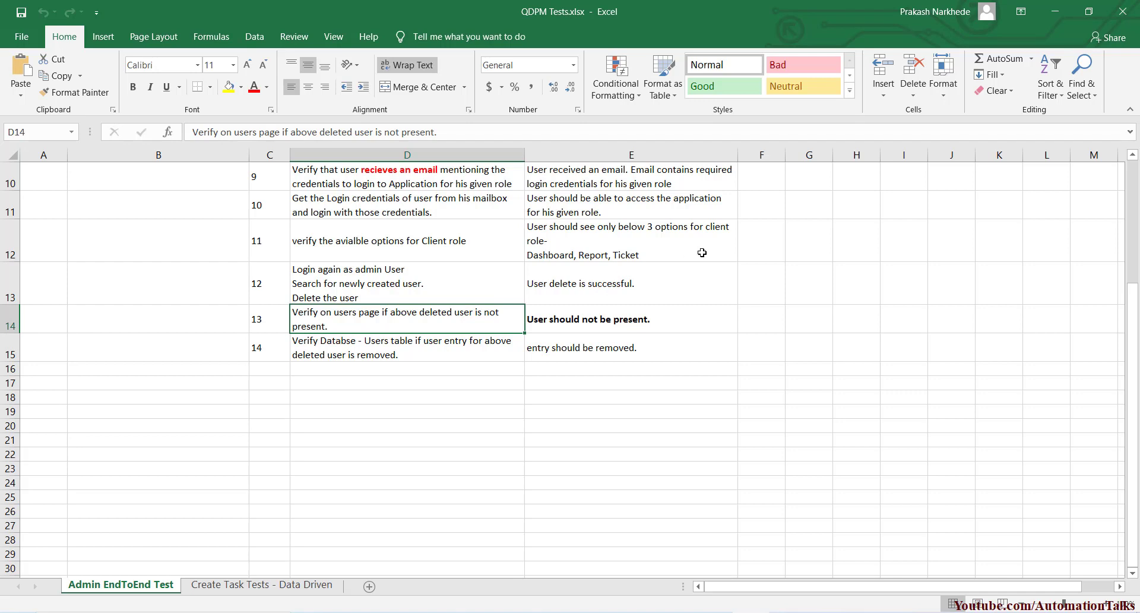
pyautogui.click(444, 354)
pyautogui.moveTo(444, 354); pyautogui.dragTo(585, 357)
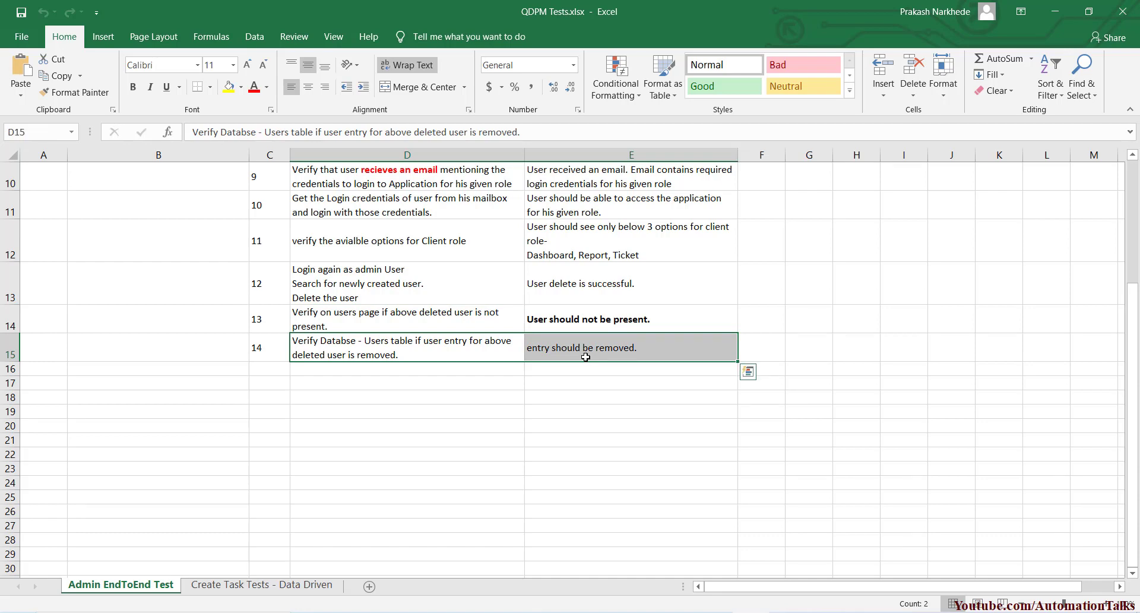
pyautogui.scroll(3, 583, 344)
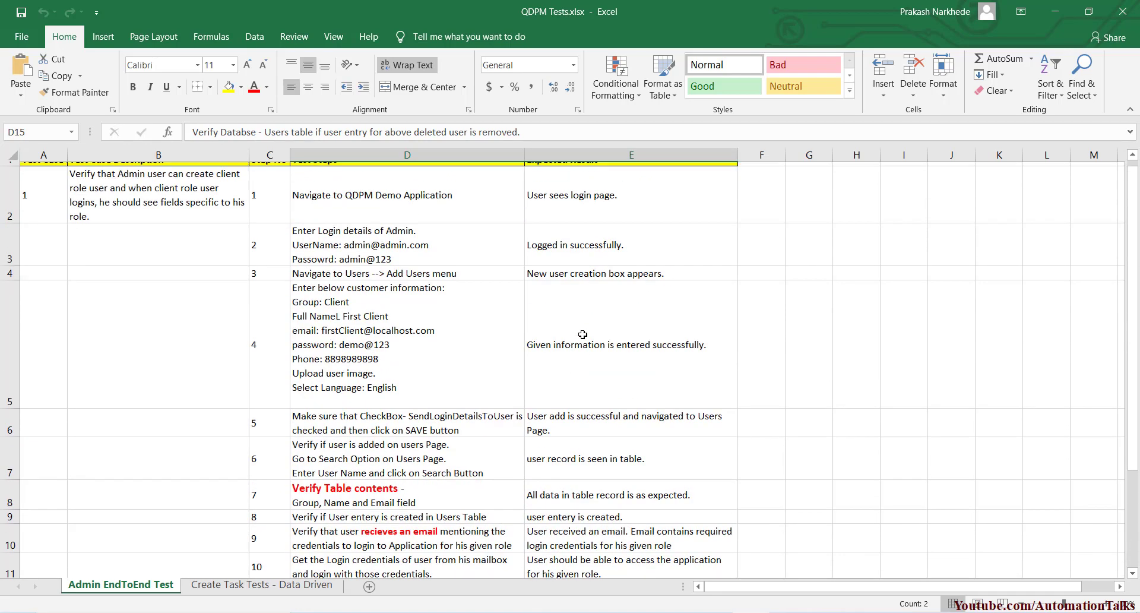
pyautogui.scroll(-3, 583, 334)
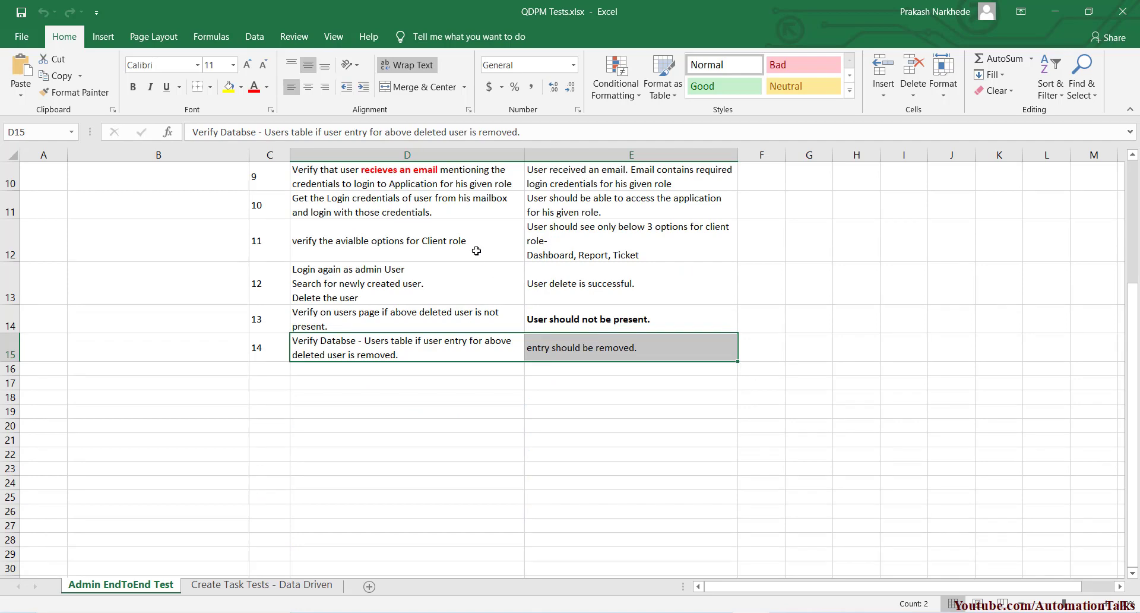
pyautogui.scroll(3, 476, 237)
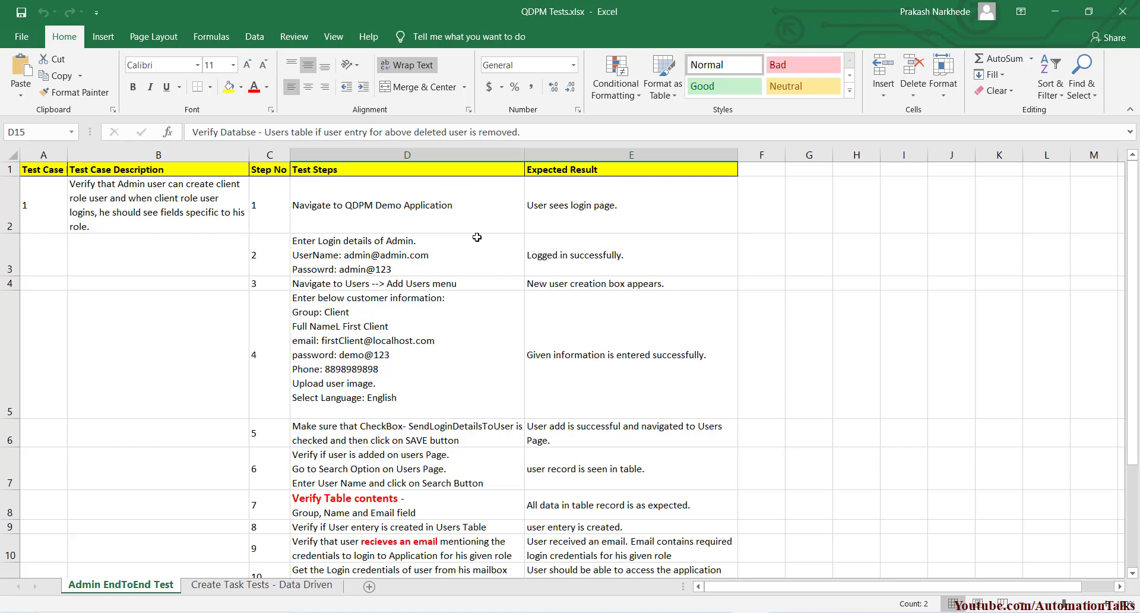
# Reopen qdPM's Users page and collapse its sidebar Users section, then switch to OneNote
pyautogui.hotkey('alt', 'Tab')
pyautogui.hotkey('alt', 'Tab')
pyautogui.hotkey('alt', 'Tab')
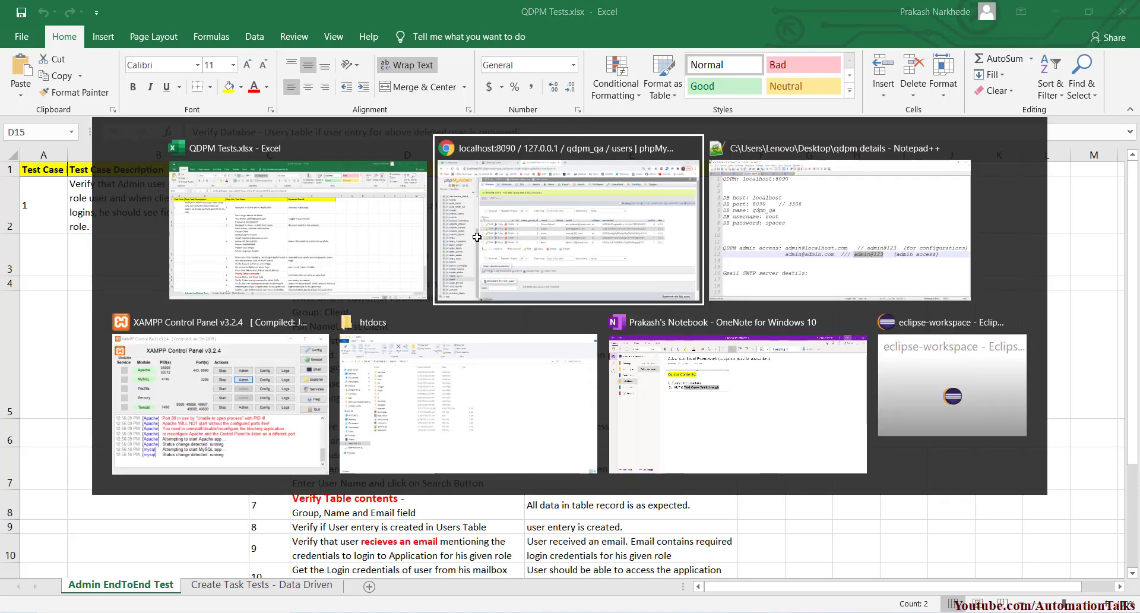
pyautogui.hotkey('alt', 'Tab')
pyautogui.hotkey('alt', 'Tab')
pyautogui.hotkey('alt', 'Tab')
pyautogui.hotkey('alt', 'Tab')
pyautogui.hotkey('alt', 'Tab')
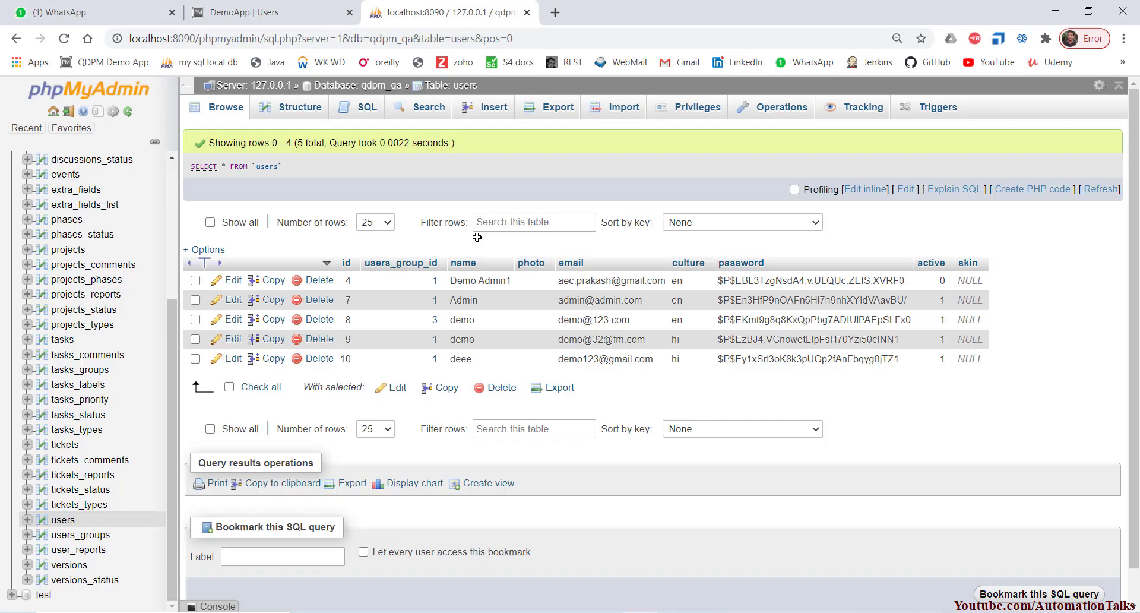
pyautogui.click(260, 8)
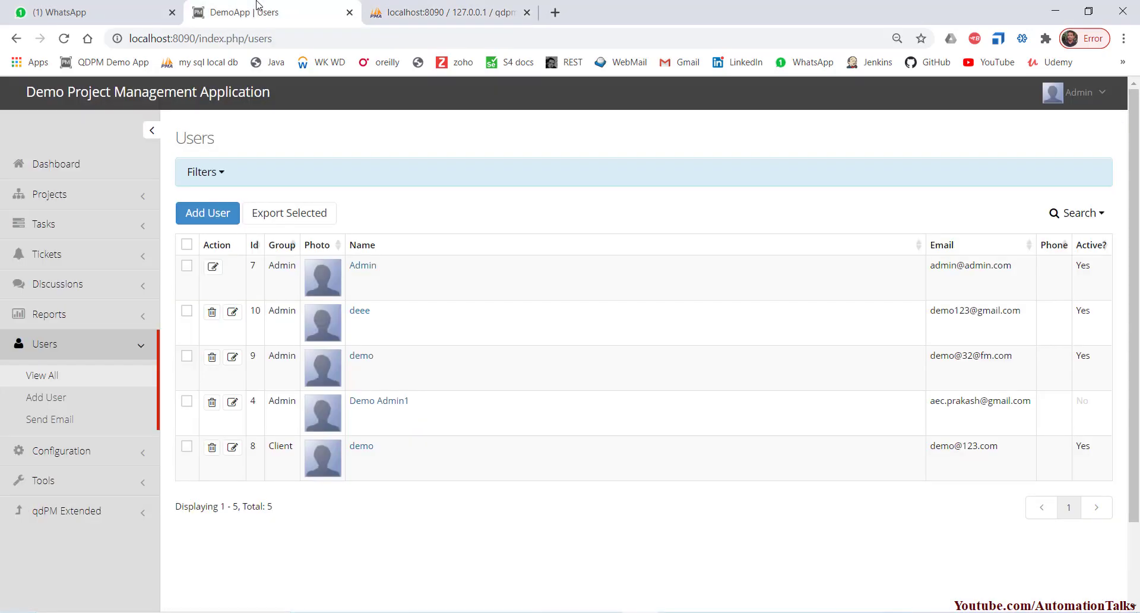
pyautogui.click(109, 353)
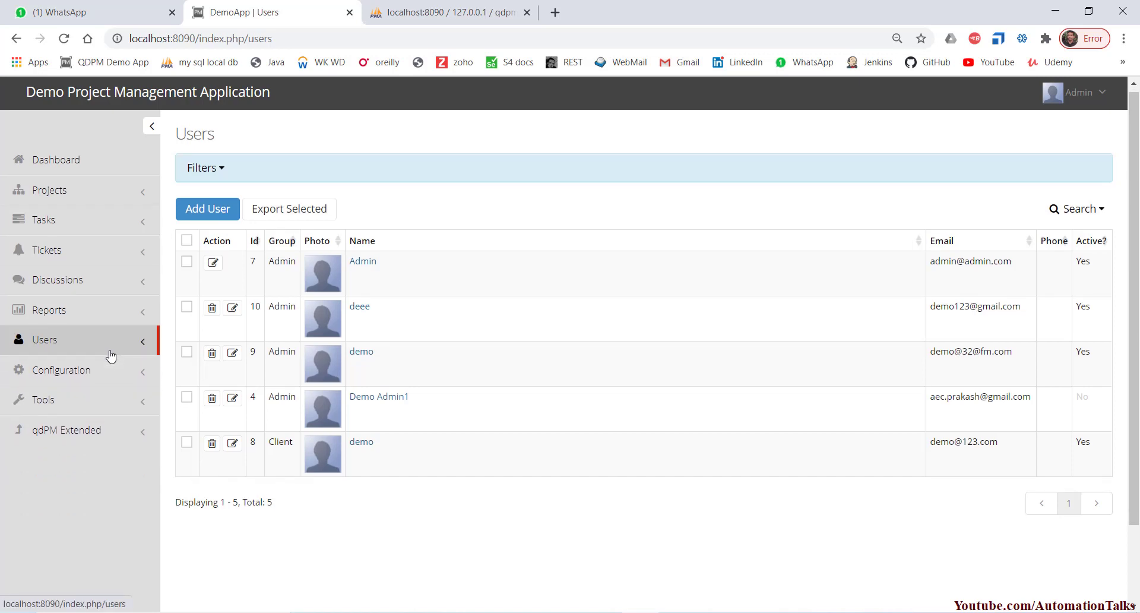
pyautogui.scroll(-2, 33, 238)
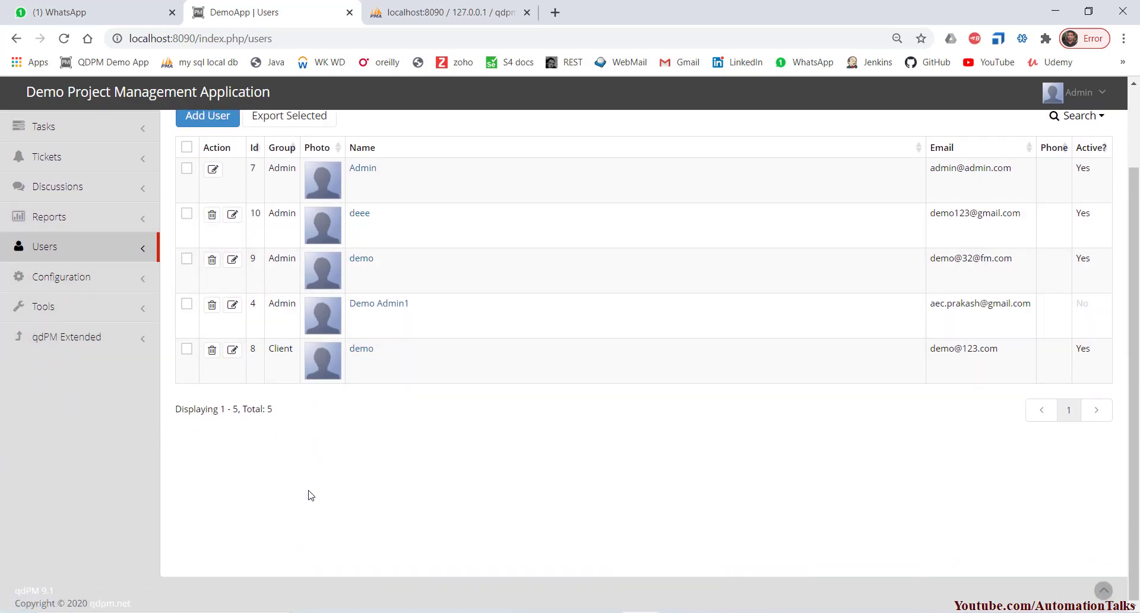
pyautogui.scroll(2, 308, 493)
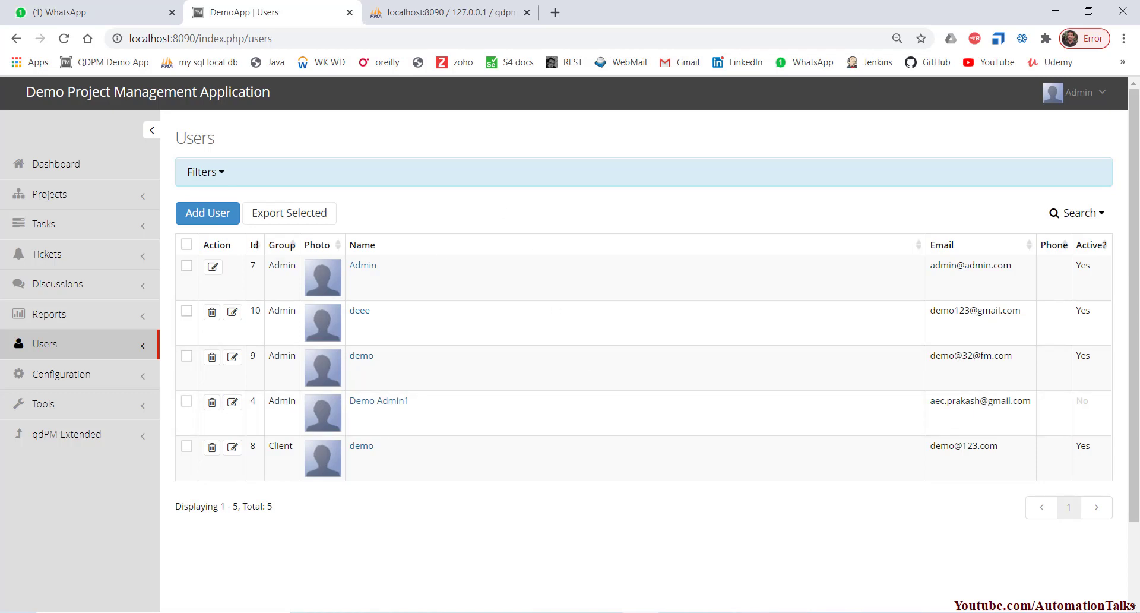
pyautogui.hotkey('alt', 'Tab')
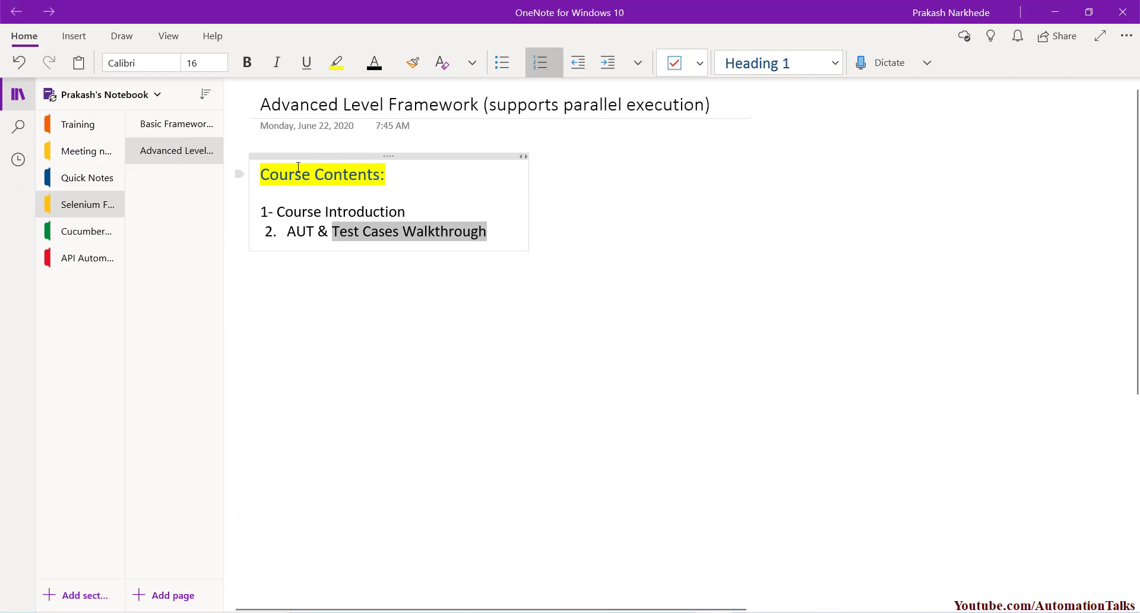
pyautogui.moveTo(289, 233); pyautogui.dragTo(316, 231)
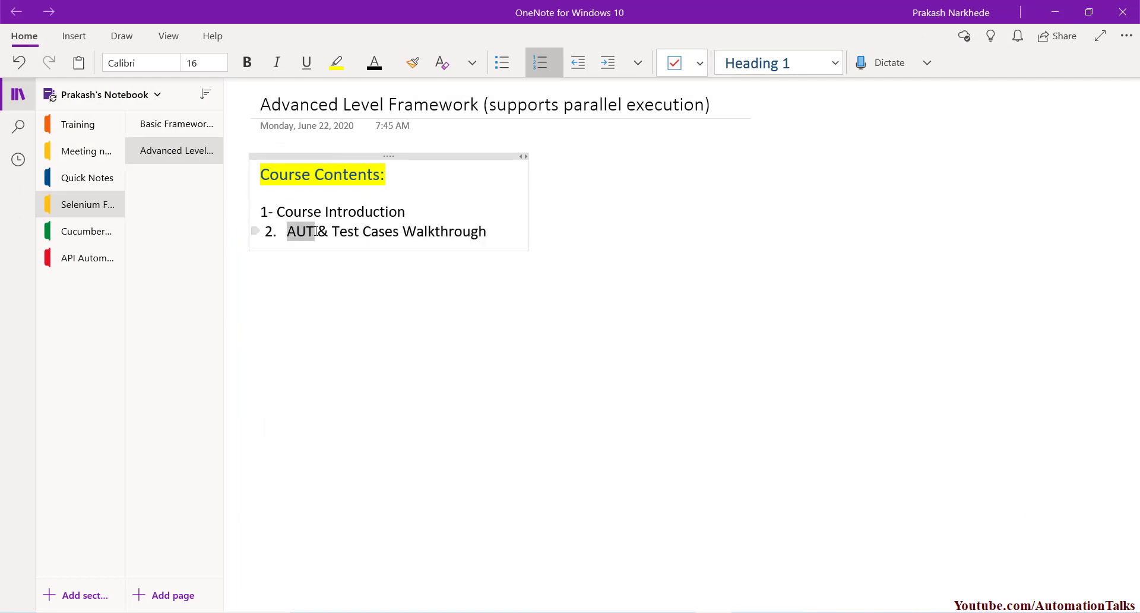
pyautogui.click(335, 234)
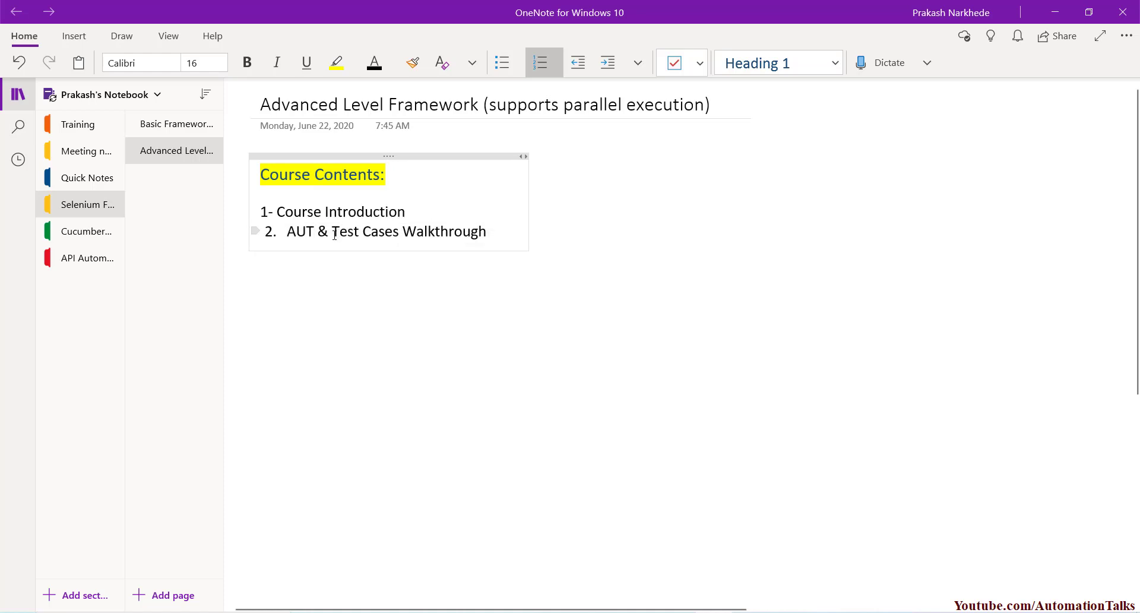
pyautogui.moveTo(334, 234); pyautogui.dragTo(431, 235)
pyautogui.moveTo(481, 233); pyautogui.dragTo(492, 233)
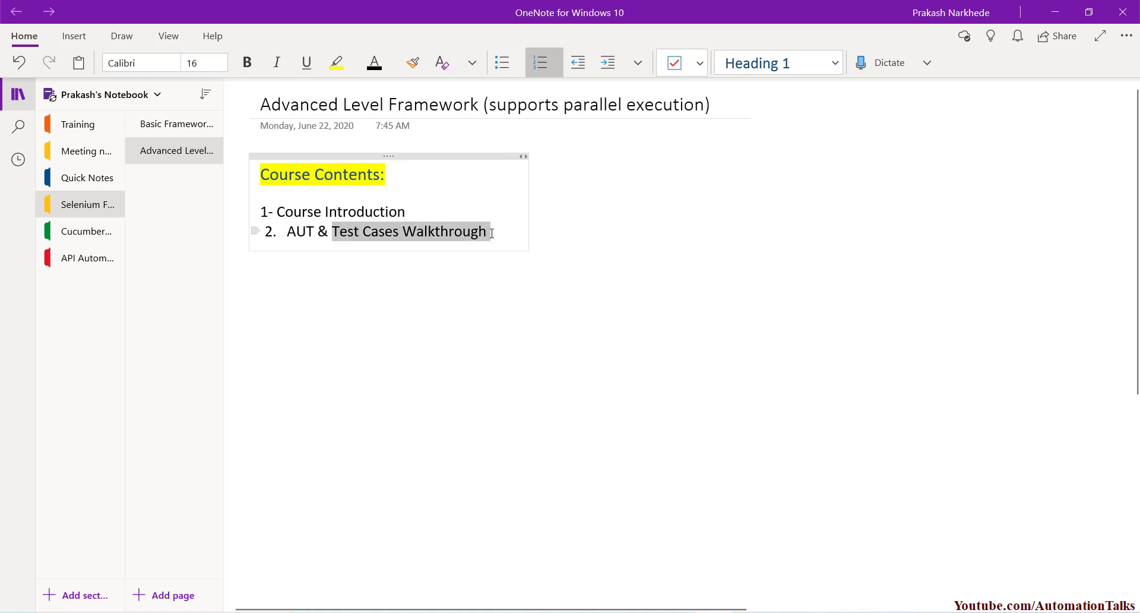
pyautogui.click(492, 232)
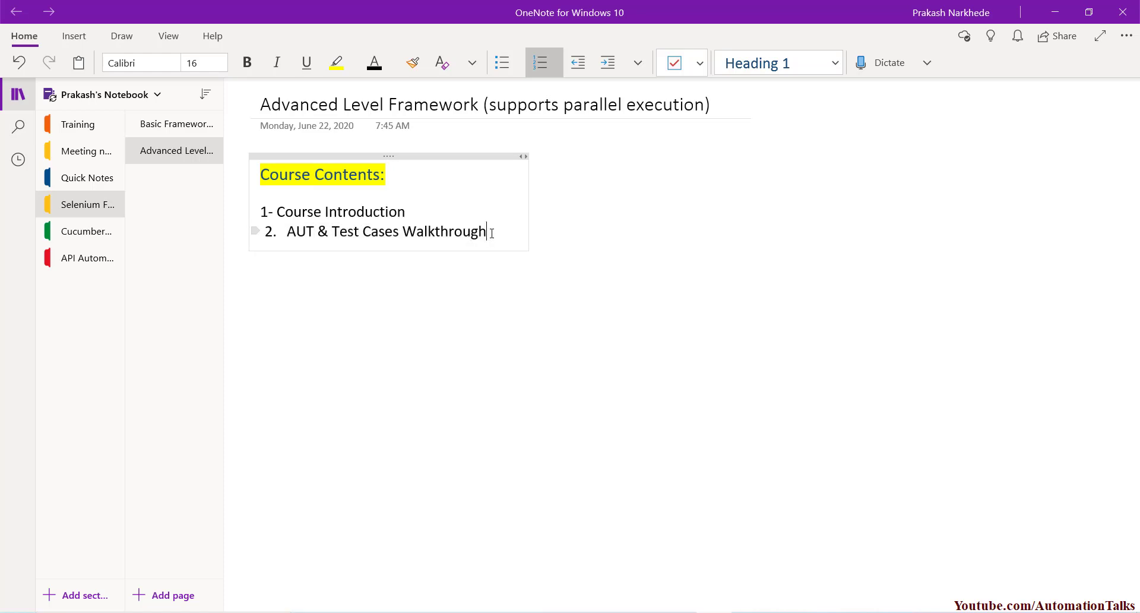